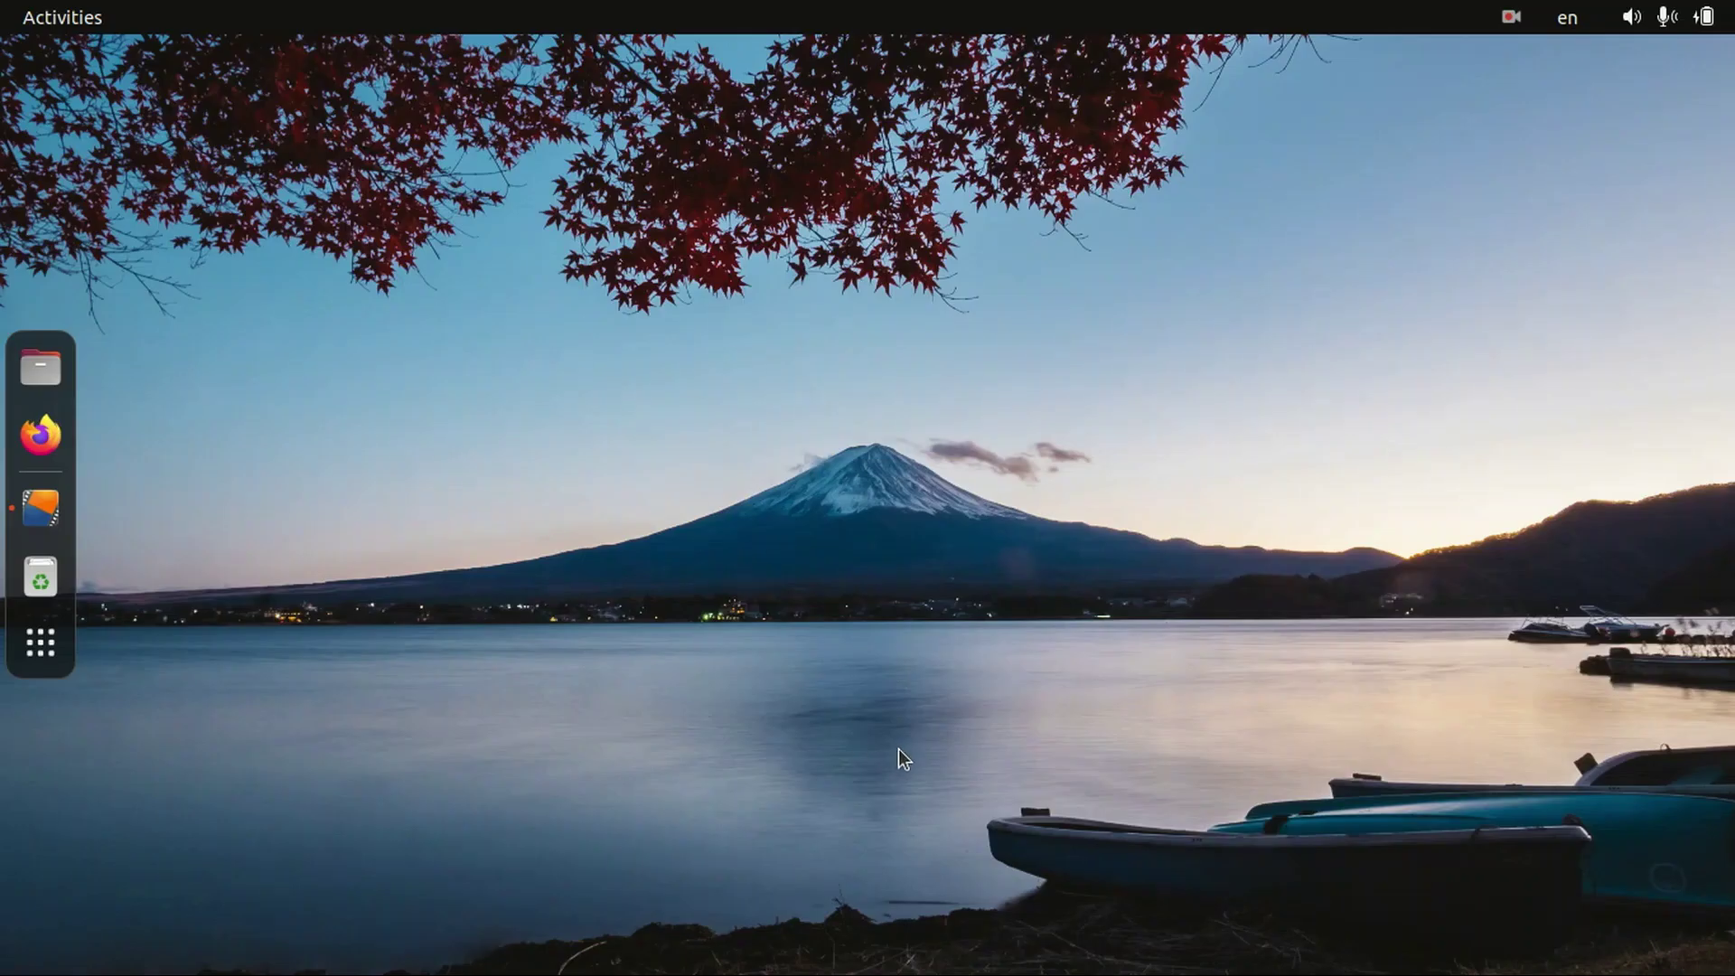
Launch Friction and create a 1920×1080 scene lasting 2 seconds at 30 fps.
{"action": "left_click", "coordinate": [38, 511]}
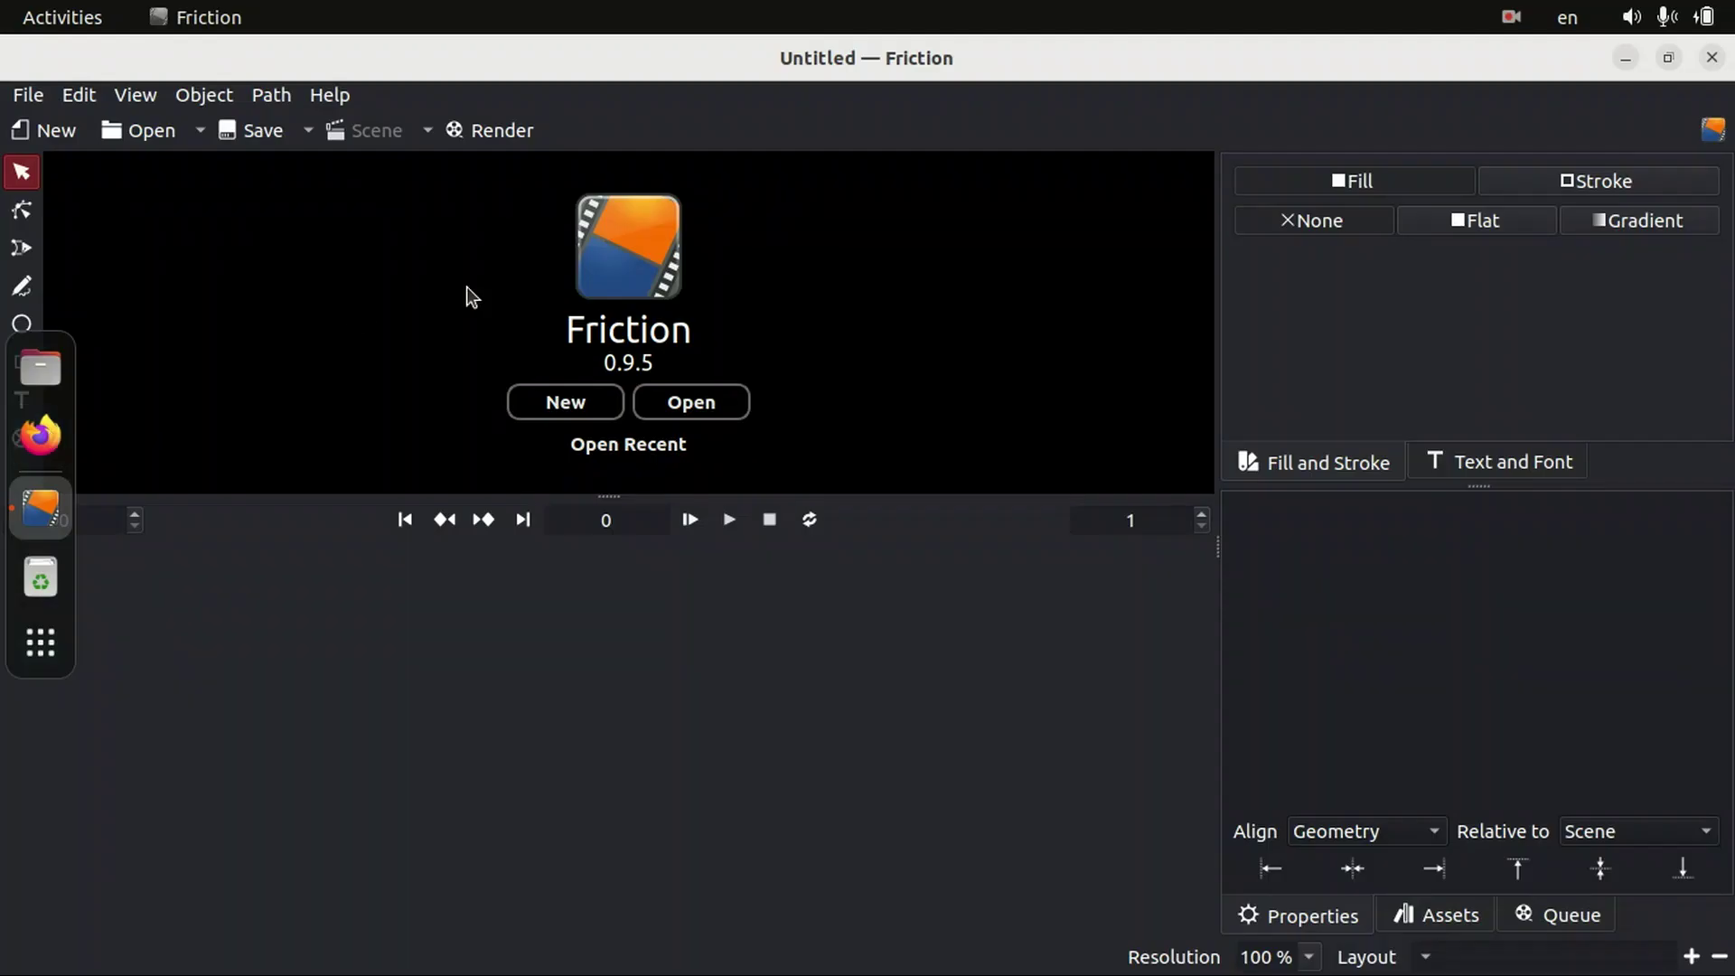
{"action": "left_click", "coordinate": [544, 404]}
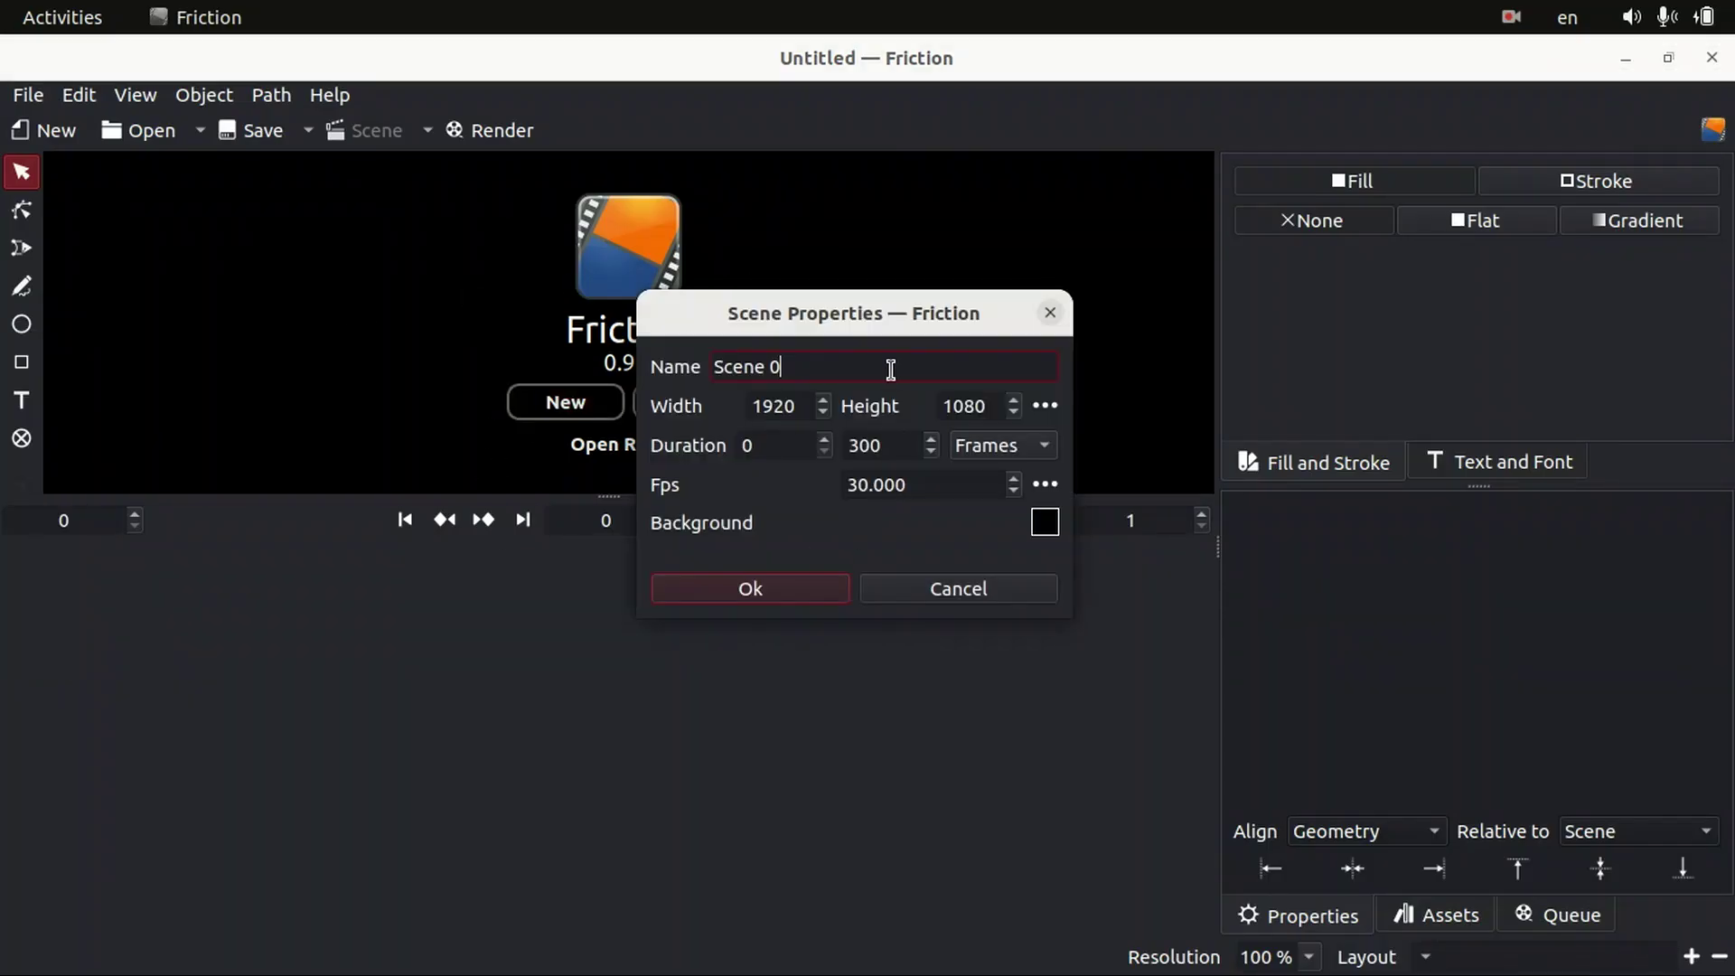
{"action": "left_click", "coordinate": [1003, 446]}
{"action": "left_click", "coordinate": [1000, 488]}
{"action": "left_click_drag", "start_coordinate": [898, 445], "coordinate": [720, 424]}
{"action": "type", "text": "2"}
{"action": "left_click_drag", "start_coordinate": [913, 484], "coordinate": [720, 467]}
{"action": "left_click", "coordinate": [798, 587]}
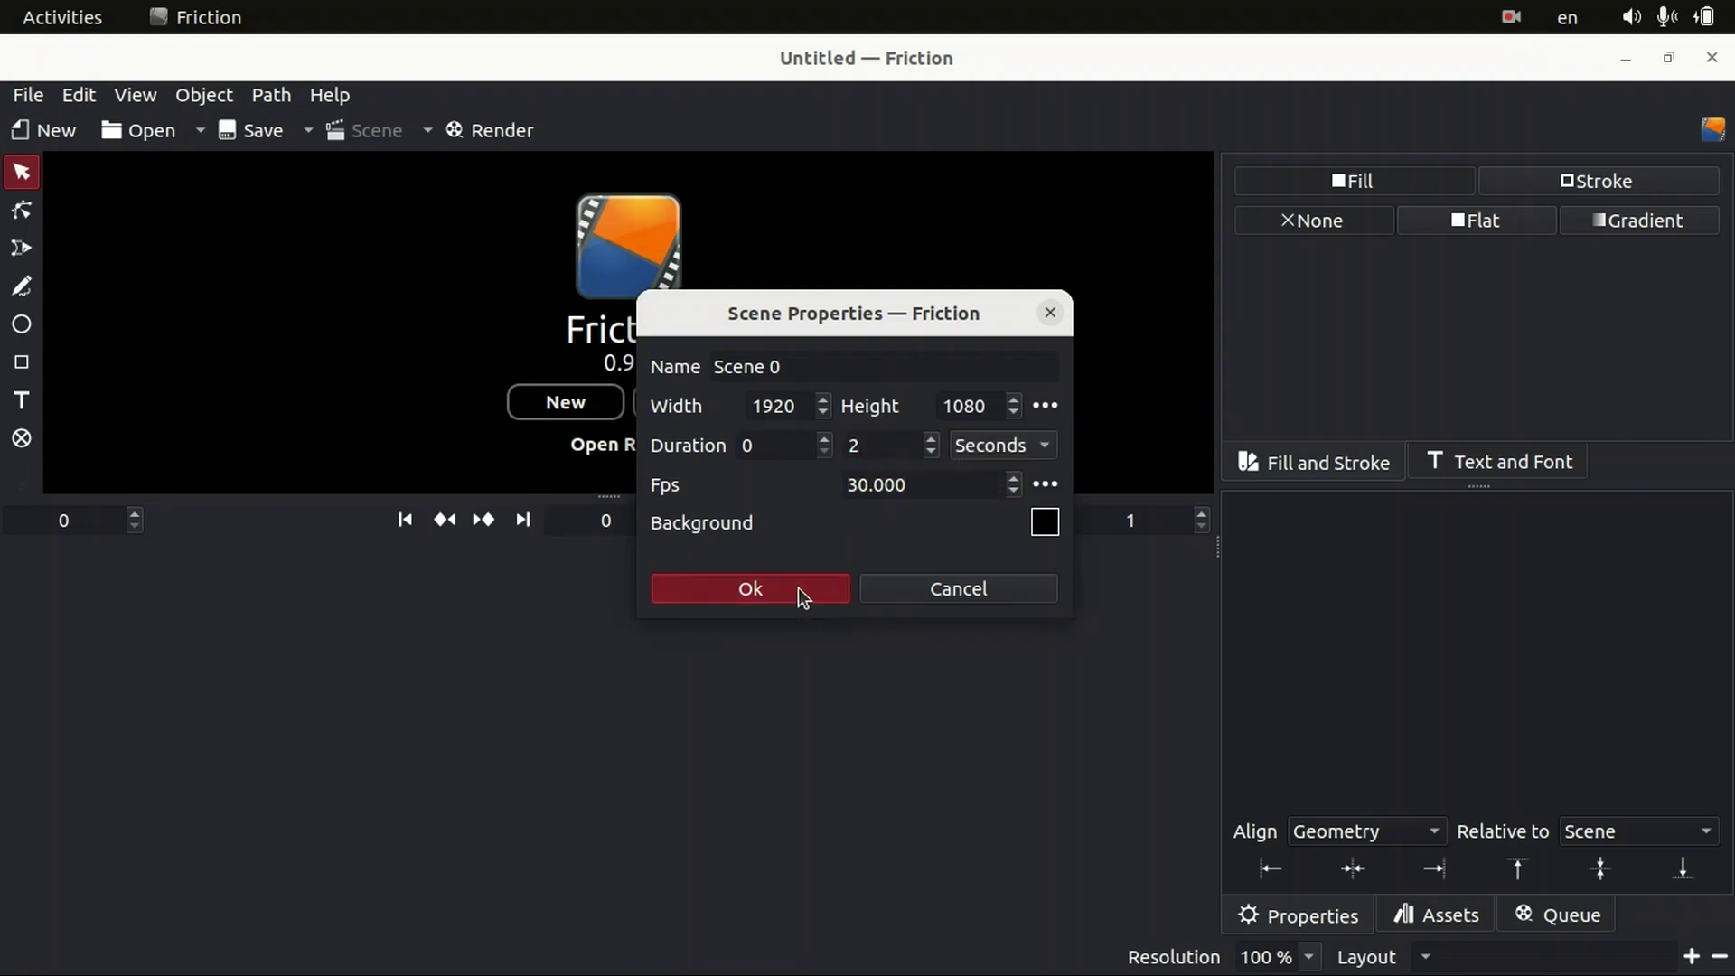
Add a text object to the canvas reading 'FLICKER'.
{"action": "left_click", "coordinate": [21, 400]}
{"action": "left_click", "coordinate": [592, 319]}
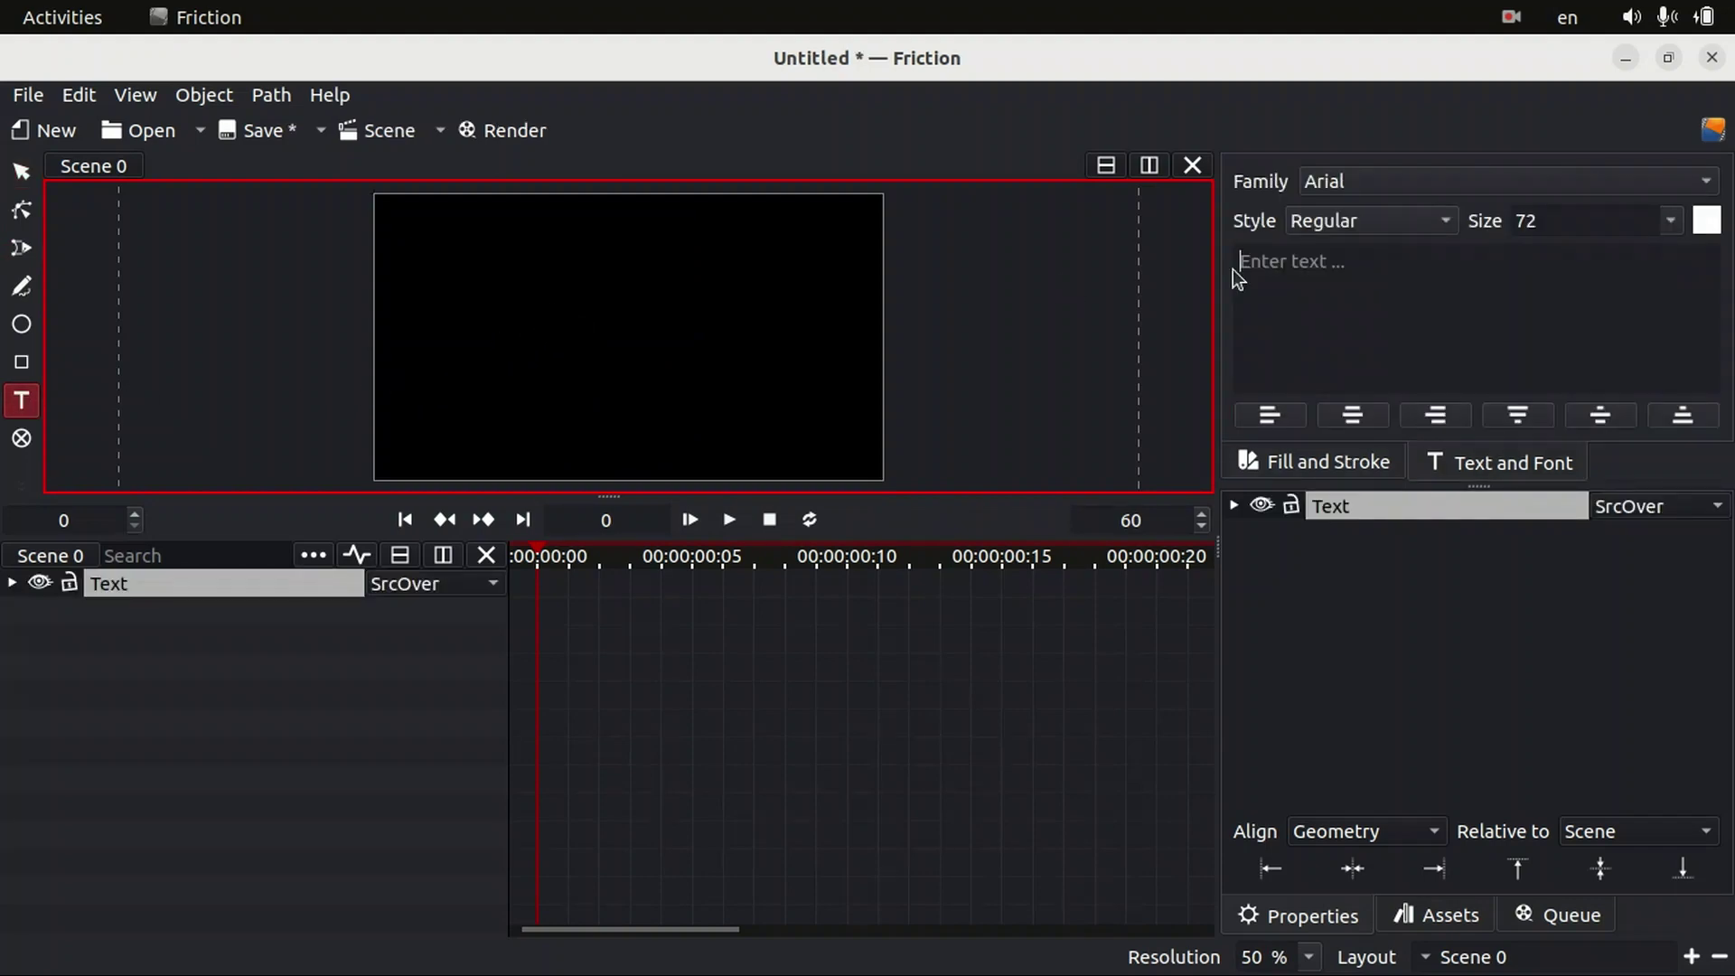
{"action": "left_click", "coordinate": [1339, 271]}
{"action": "type", "text": "FLICKER"}
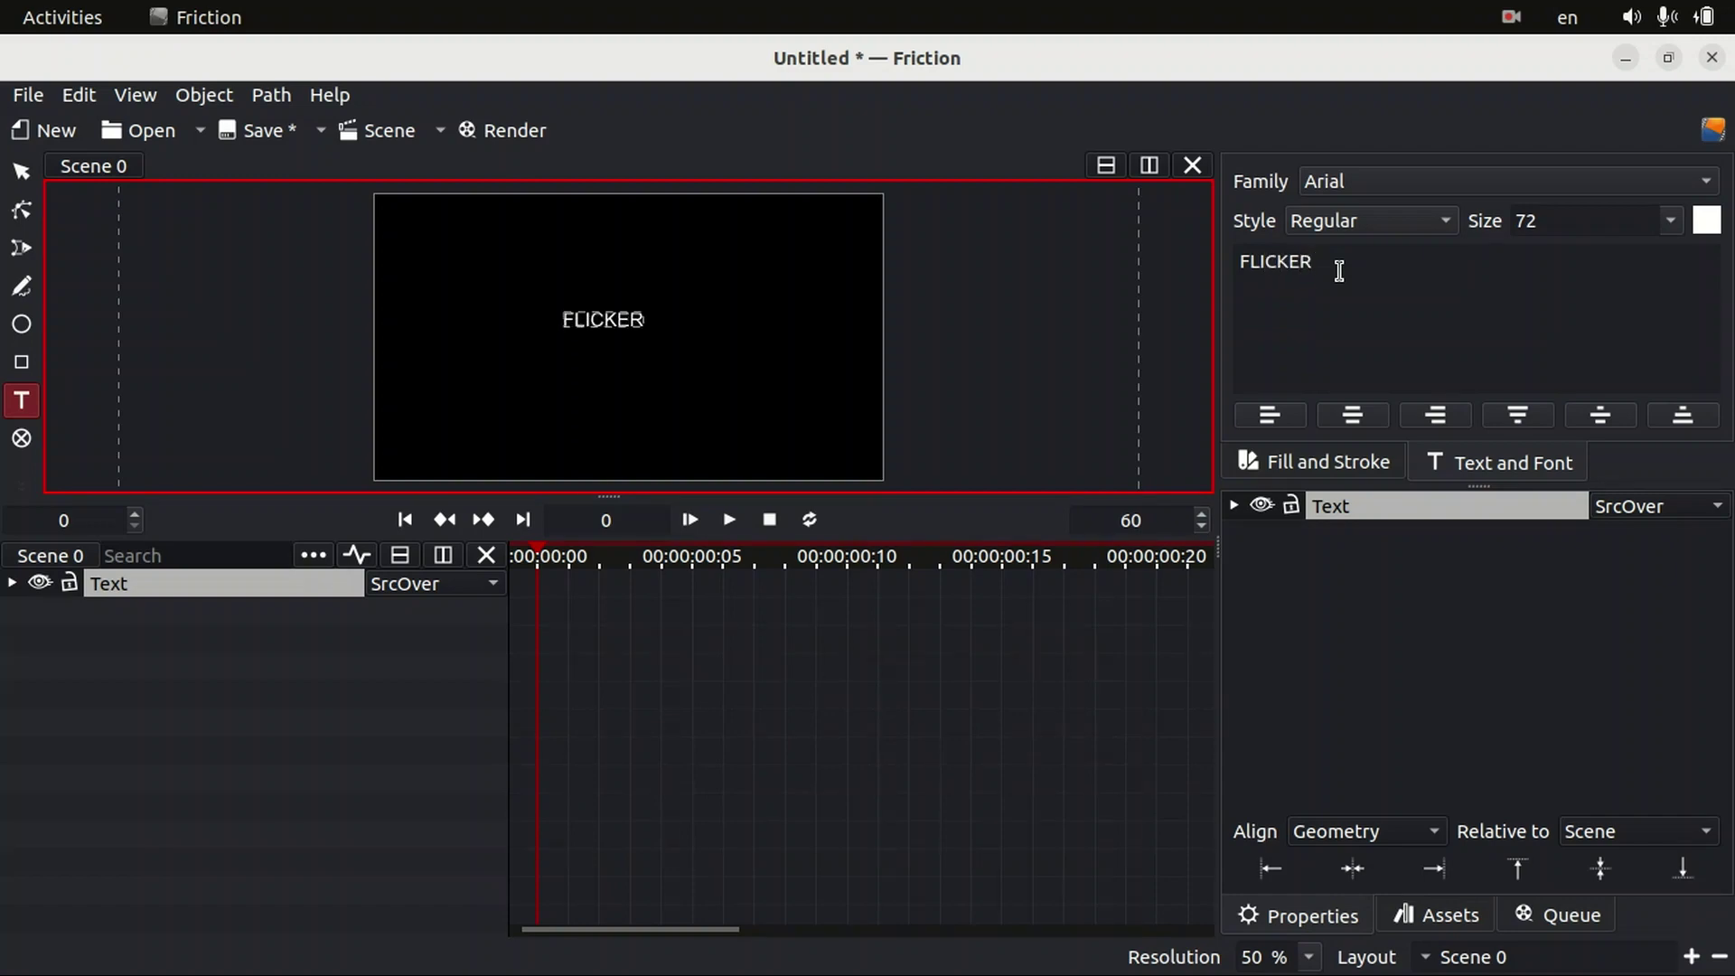
Set the text's font family to Montserrat Black and return to the Select tool.
{"action": "left_click", "coordinate": [1340, 168]}
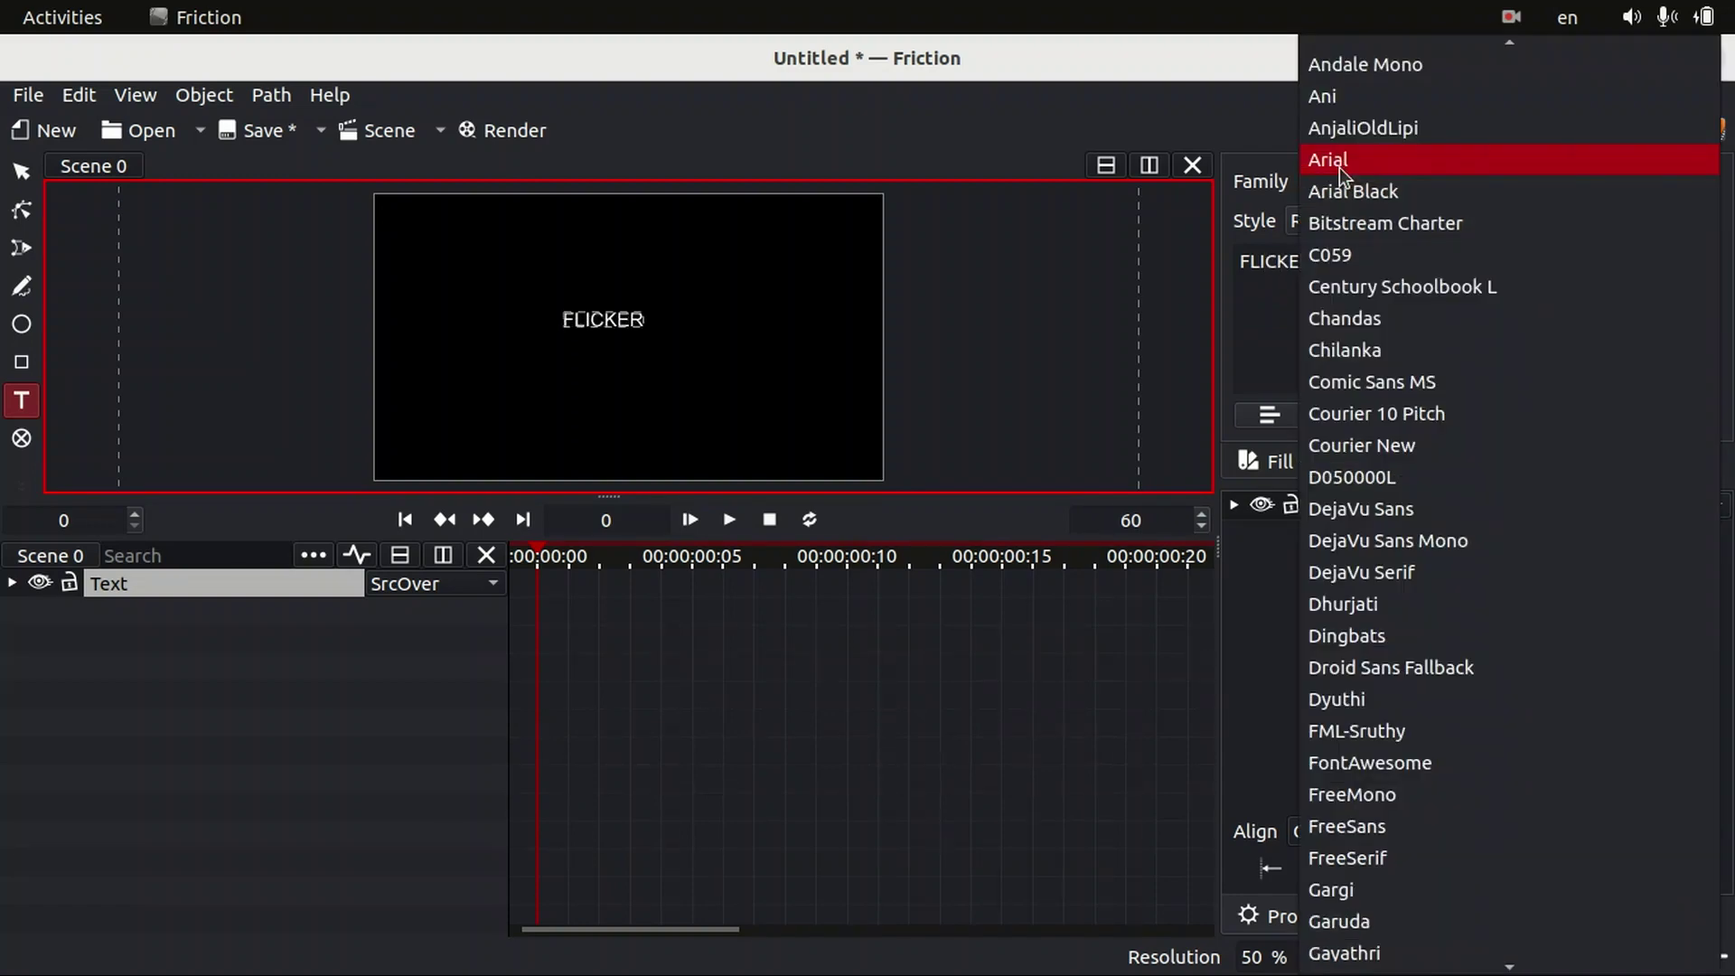
{"action": "scroll", "coordinate": [1445, 926], "scroll_direction": "down", "scroll_amount": 15}
{"action": "scroll", "coordinate": [1446, 925], "scroll_direction": "down", "scroll_amount": 3}
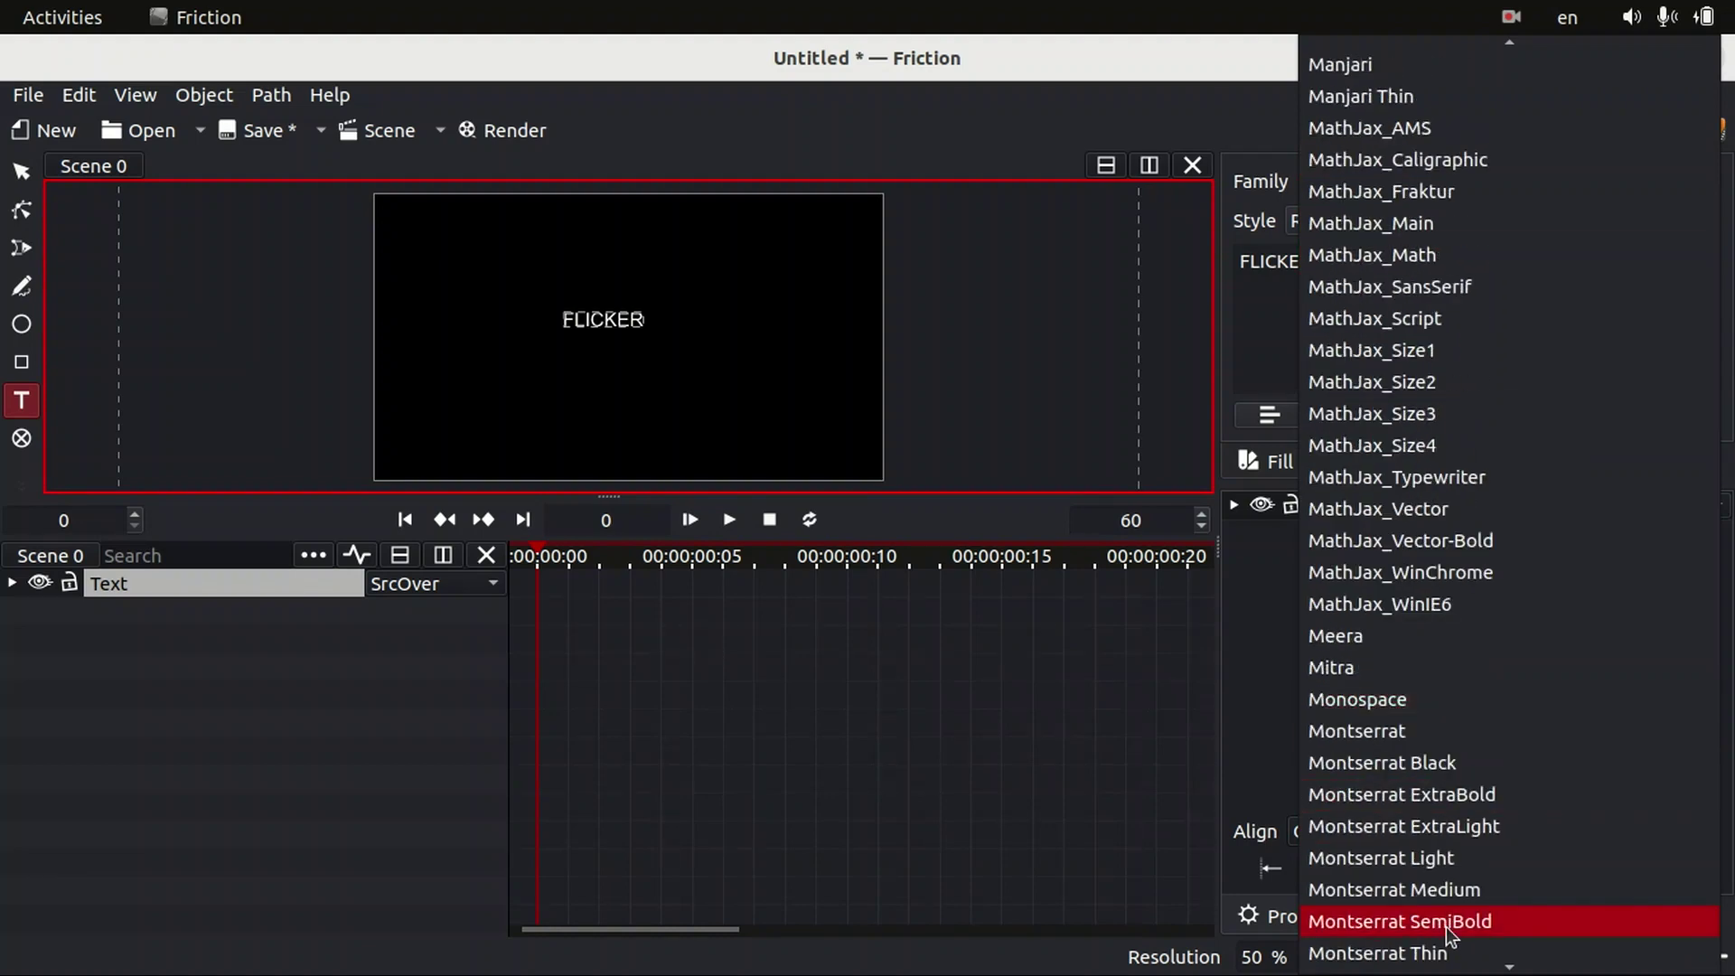
{"action": "left_click", "coordinate": [1444, 762]}
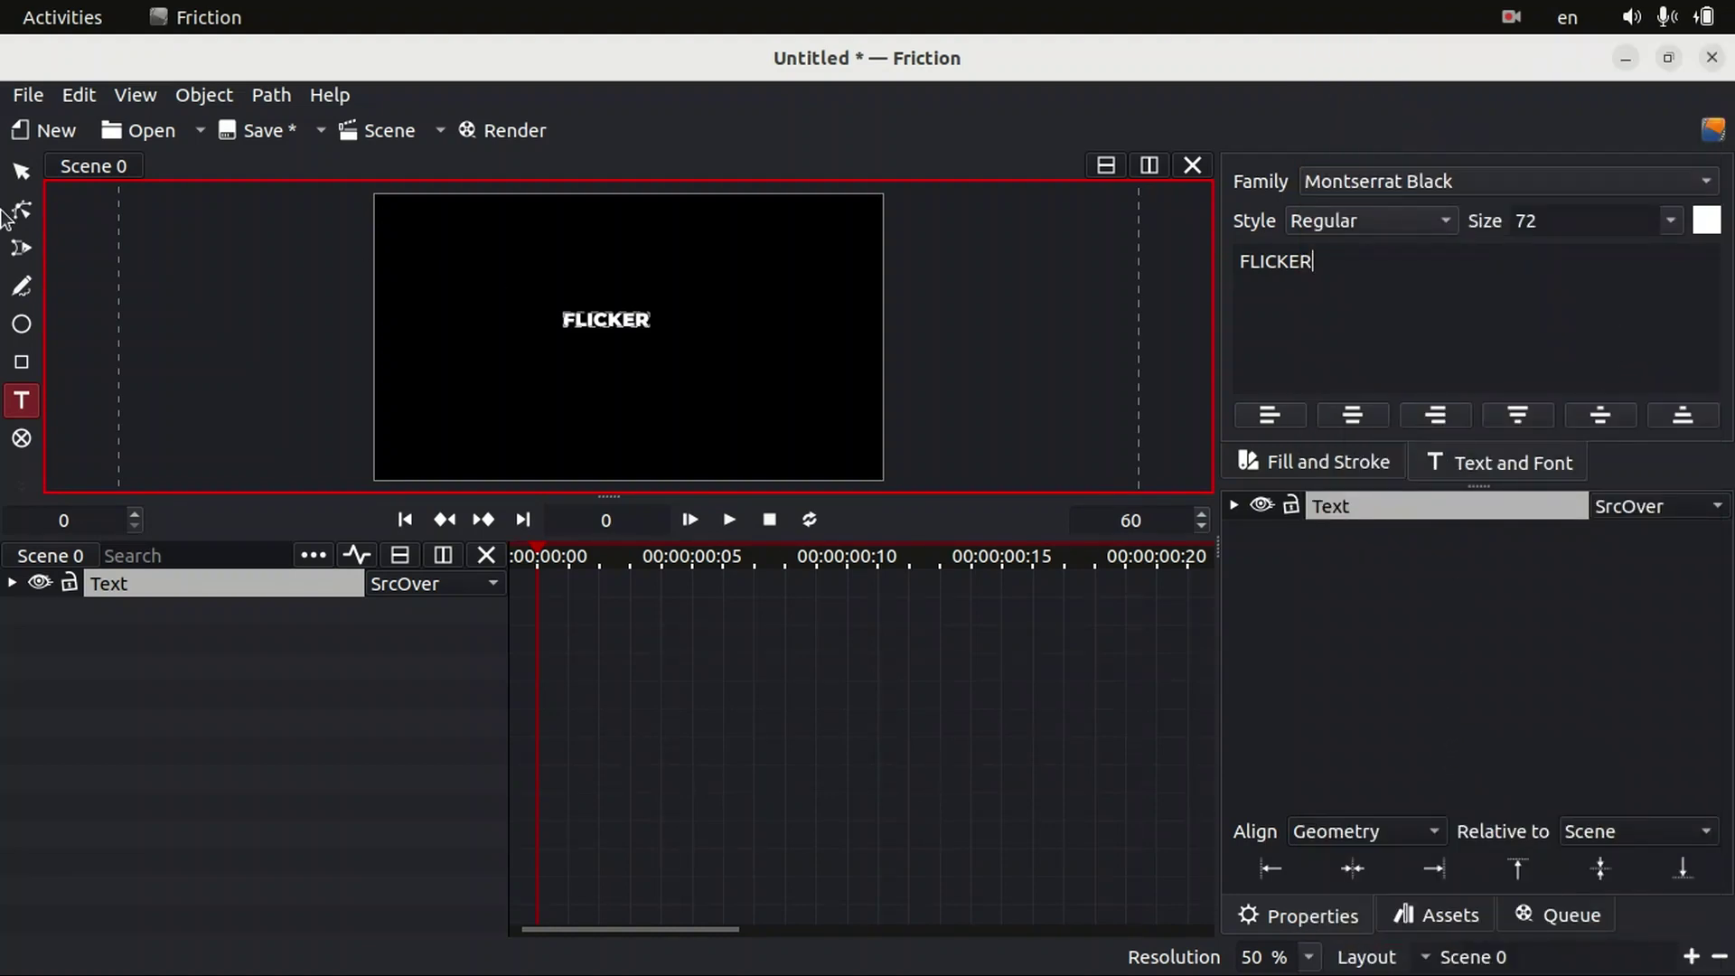
{"action": "left_click", "coordinate": [21, 170]}
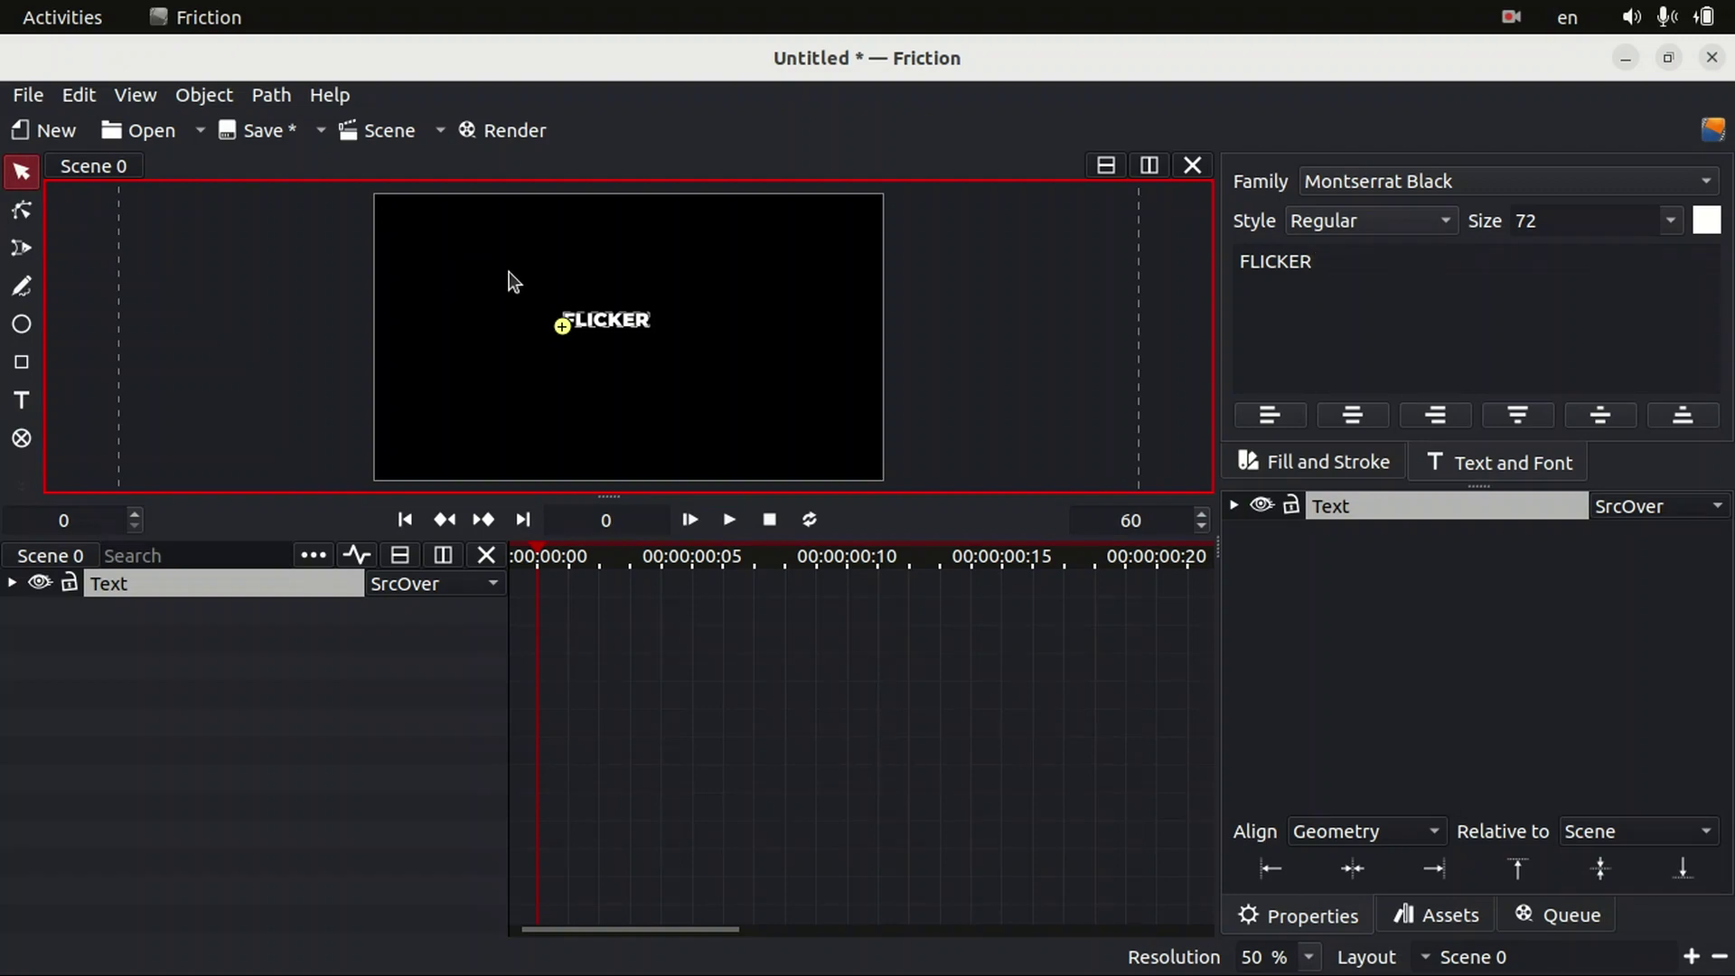
Scale the FLICKER text layer up to about 2.1×.
{"action": "left_click", "coordinate": [849, 289]}
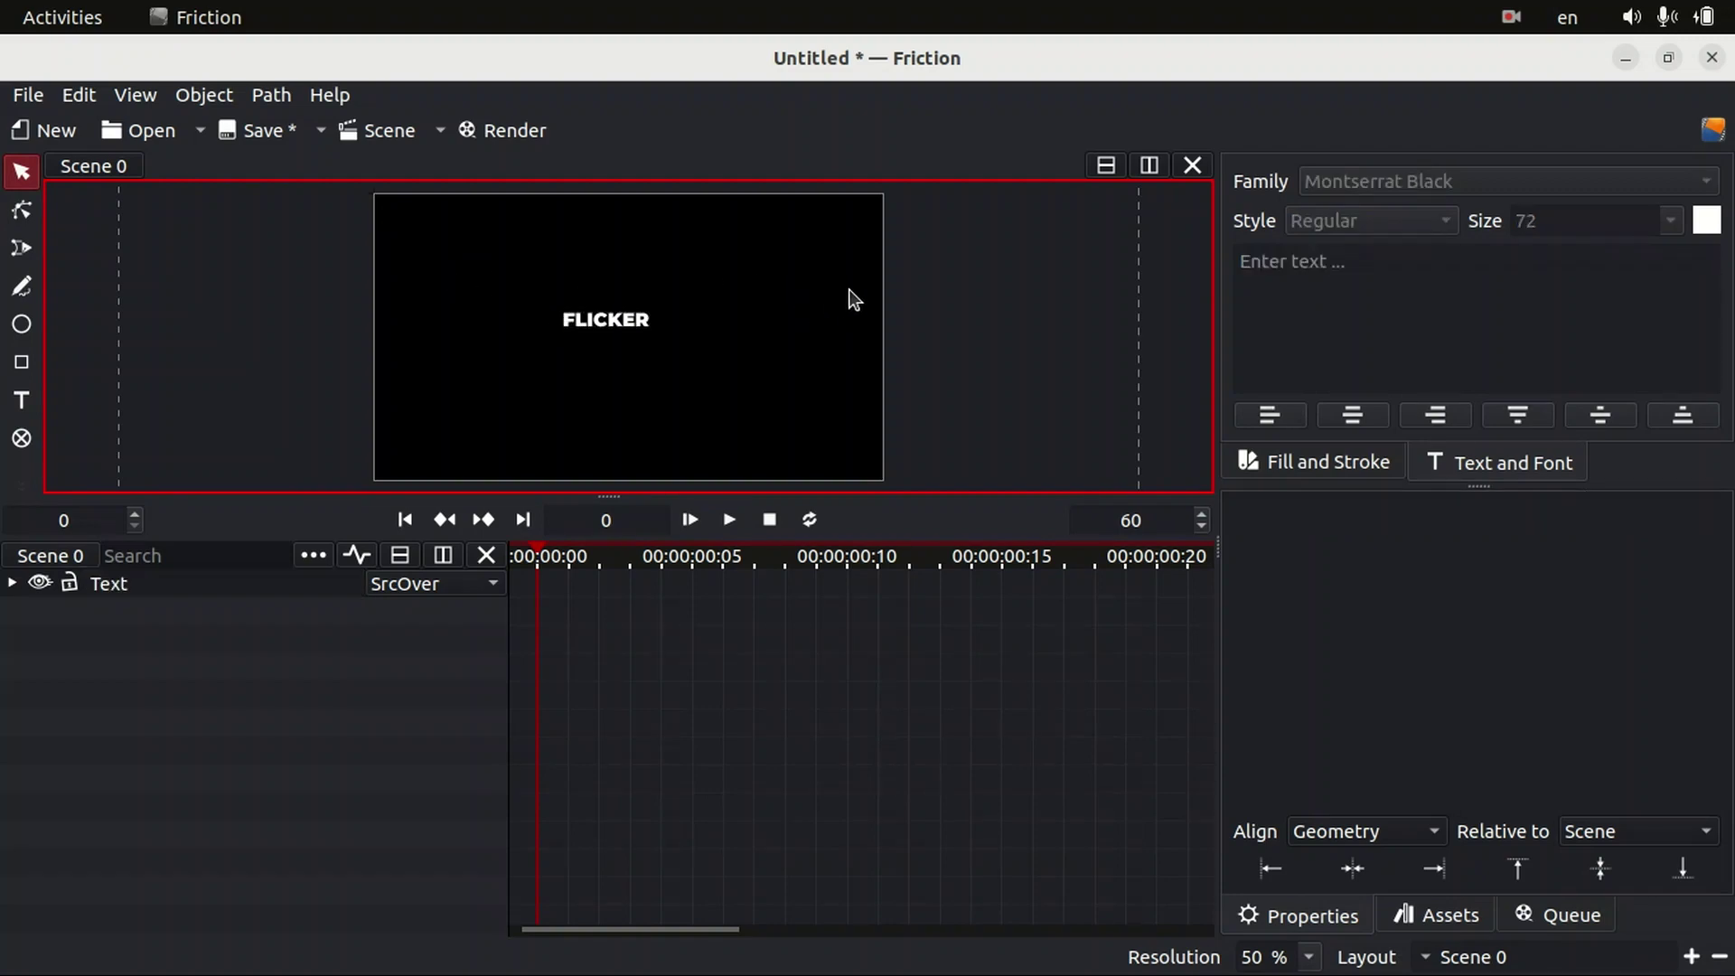
{"action": "left_click", "coordinate": [215, 593]}
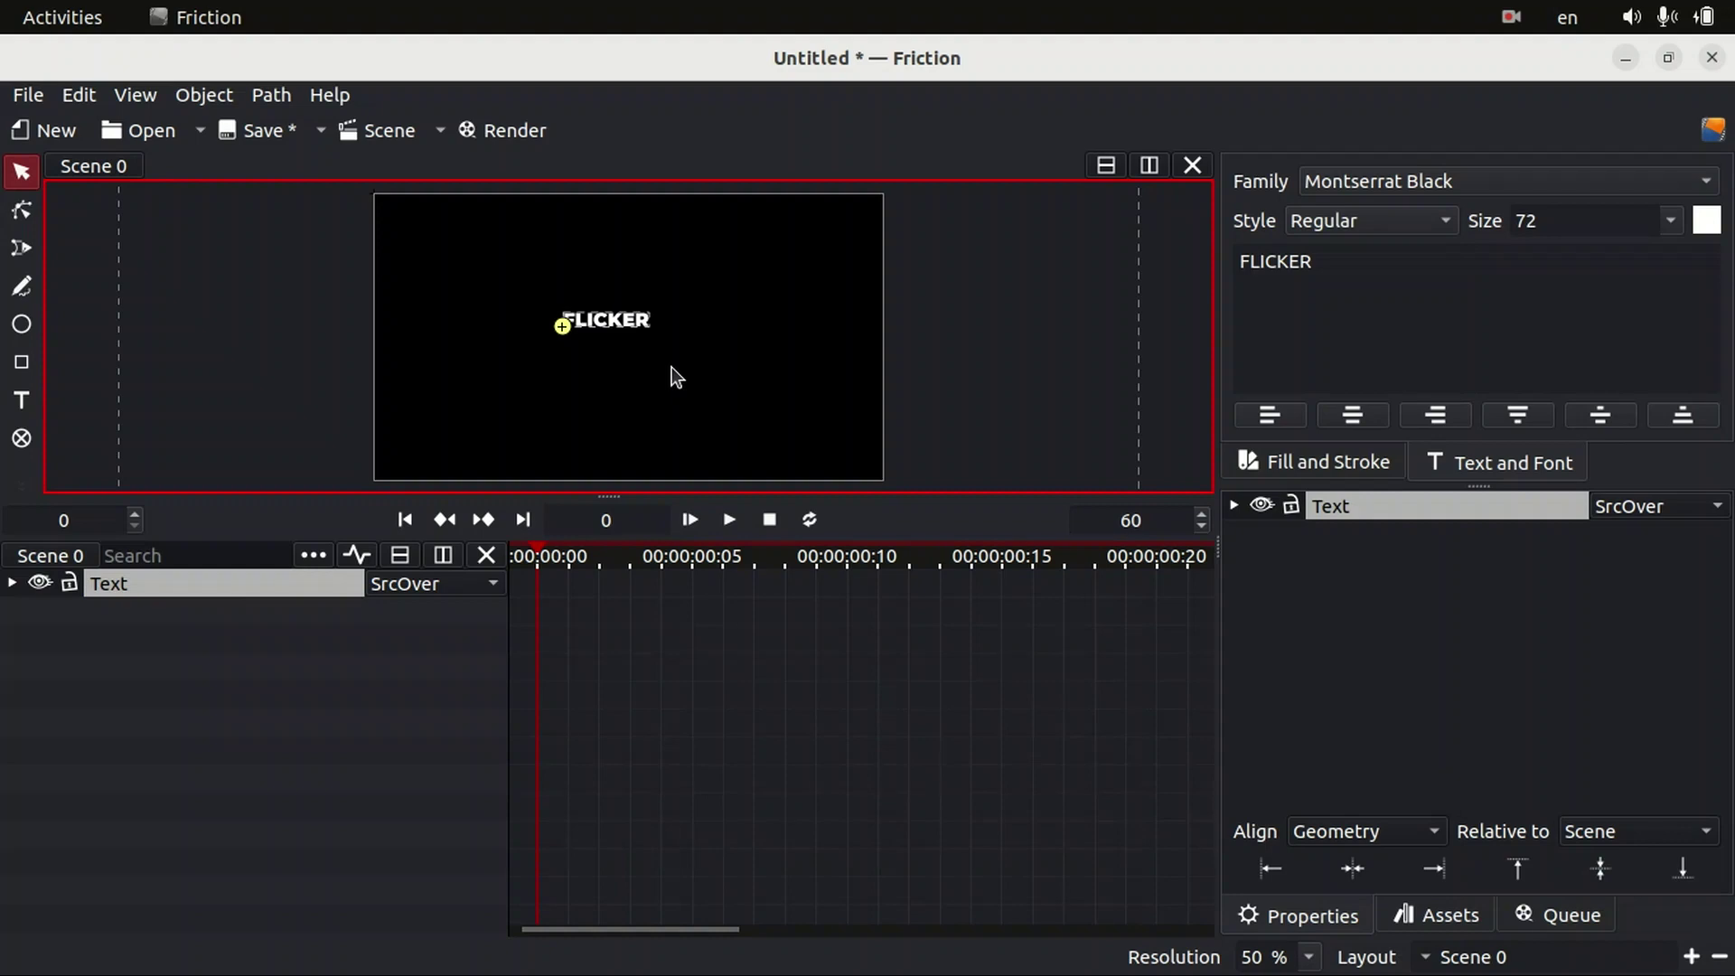
{"action": "key", "text": "s"}
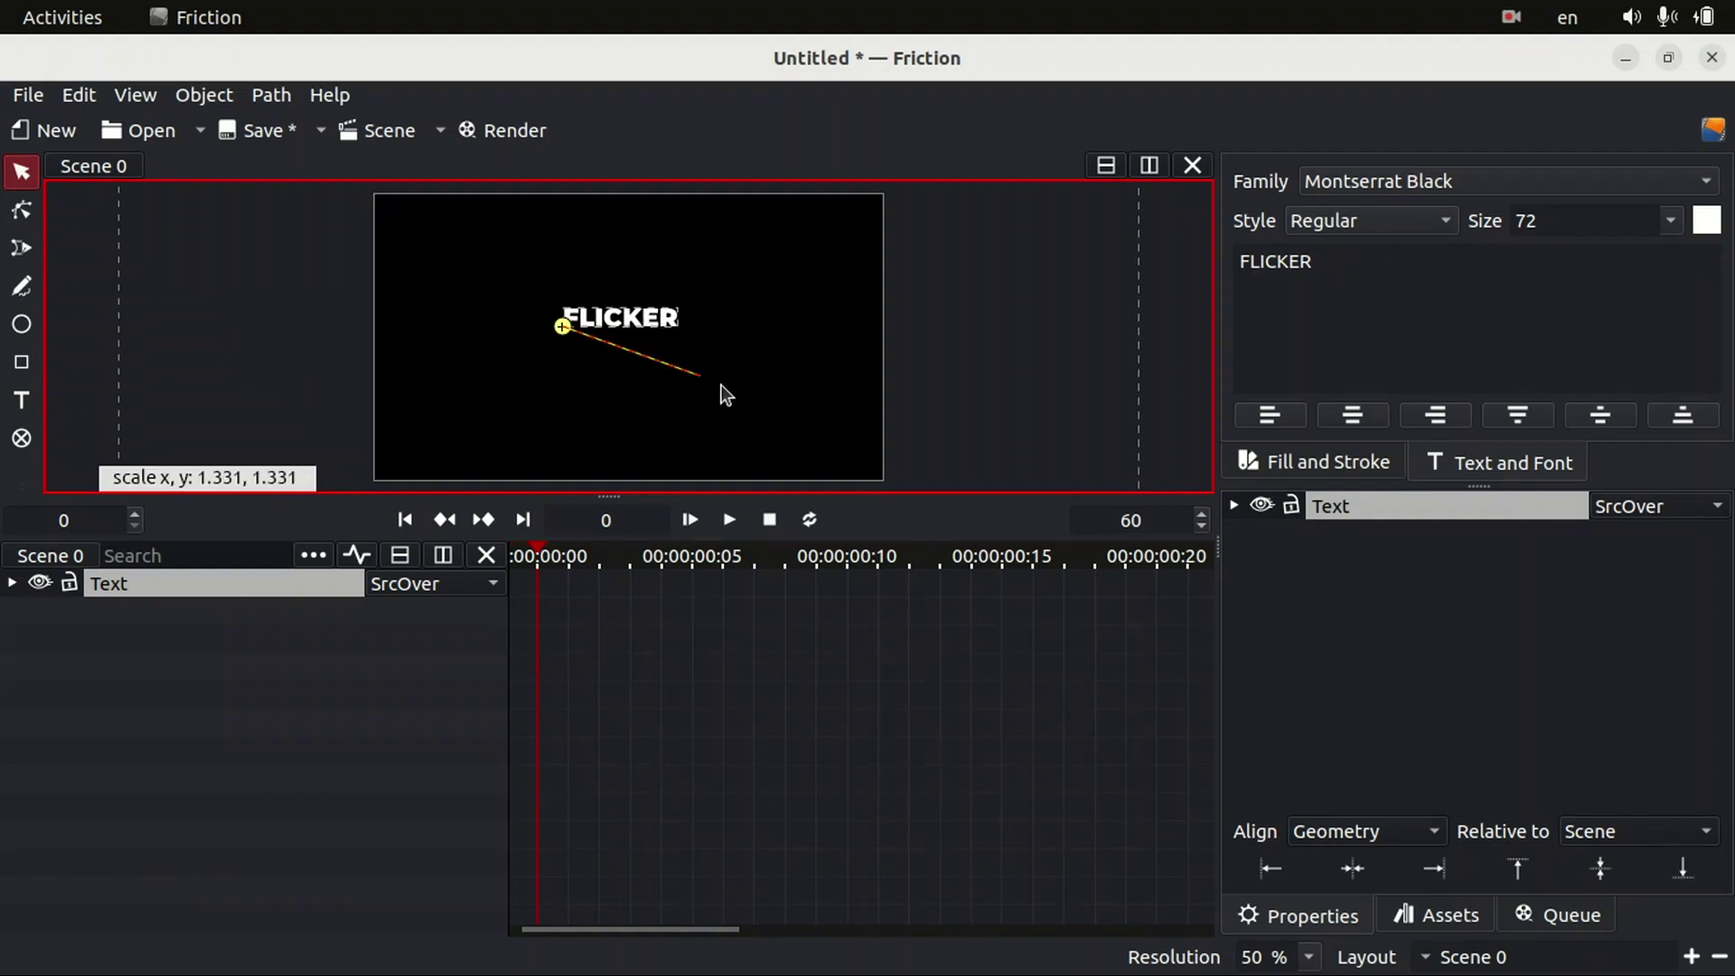
{"action": "left_click", "coordinate": [767, 401]}
Centre the FLICKER text horizontally and vertically relative to the scene.
{"action": "left_click", "coordinate": [722, 312]}
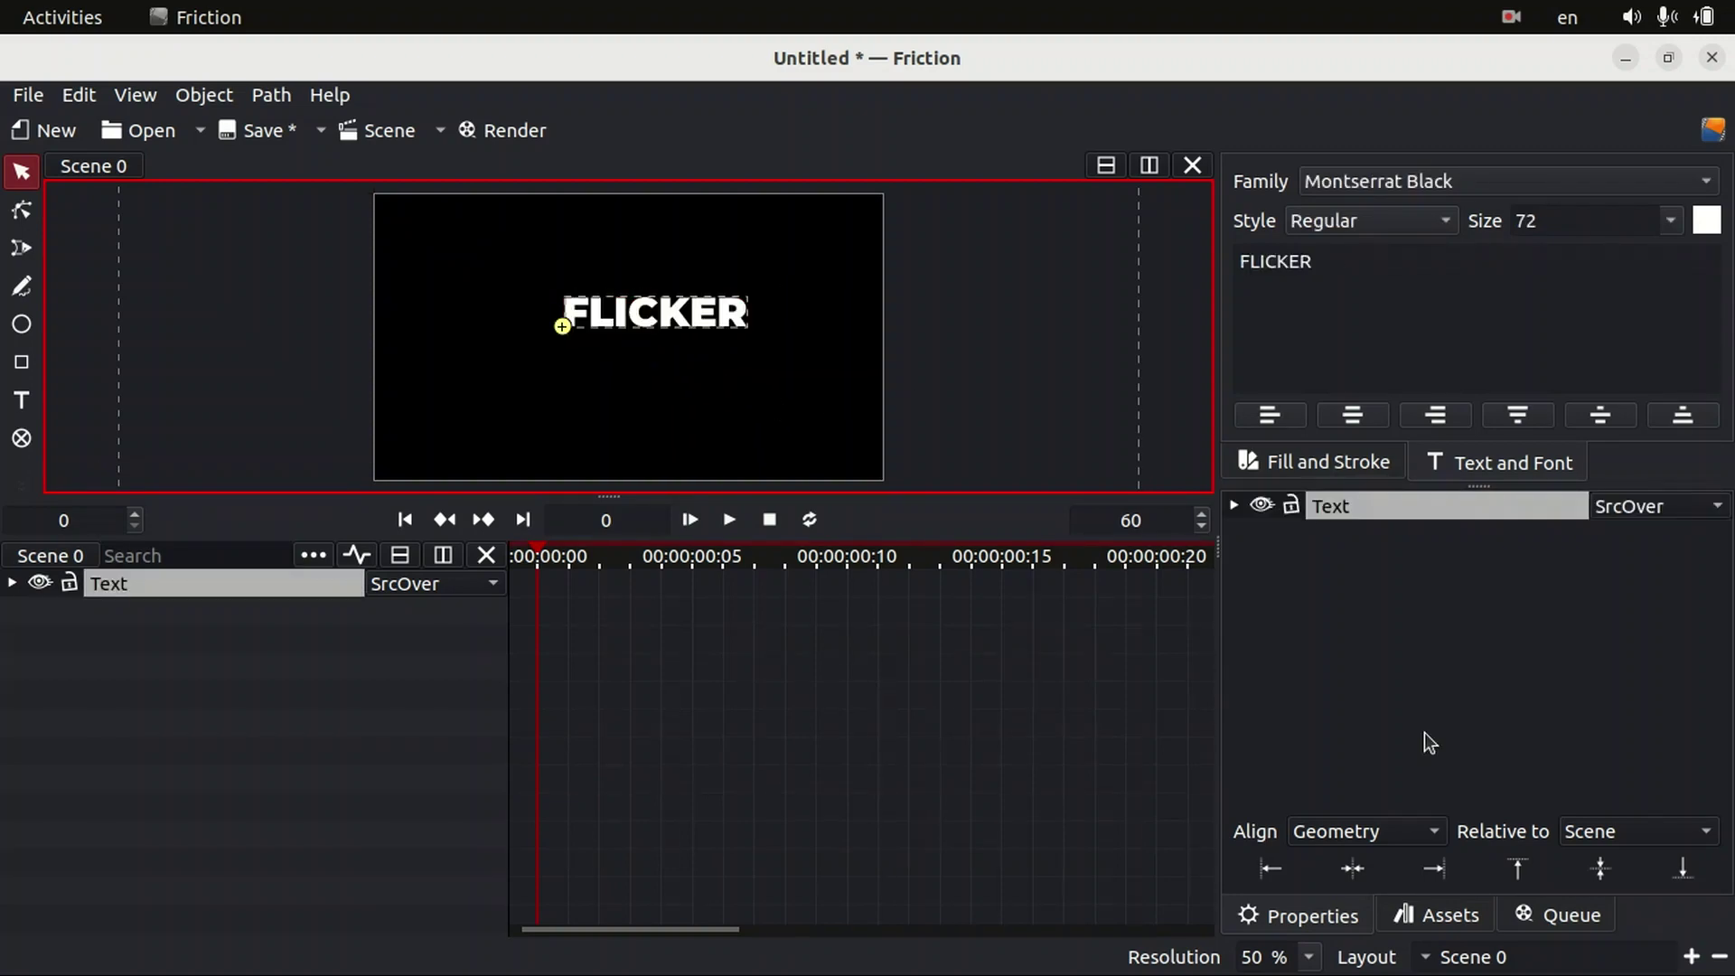
{"action": "left_click", "coordinate": [1386, 874]}
{"action": "left_click", "coordinate": [1604, 871]}
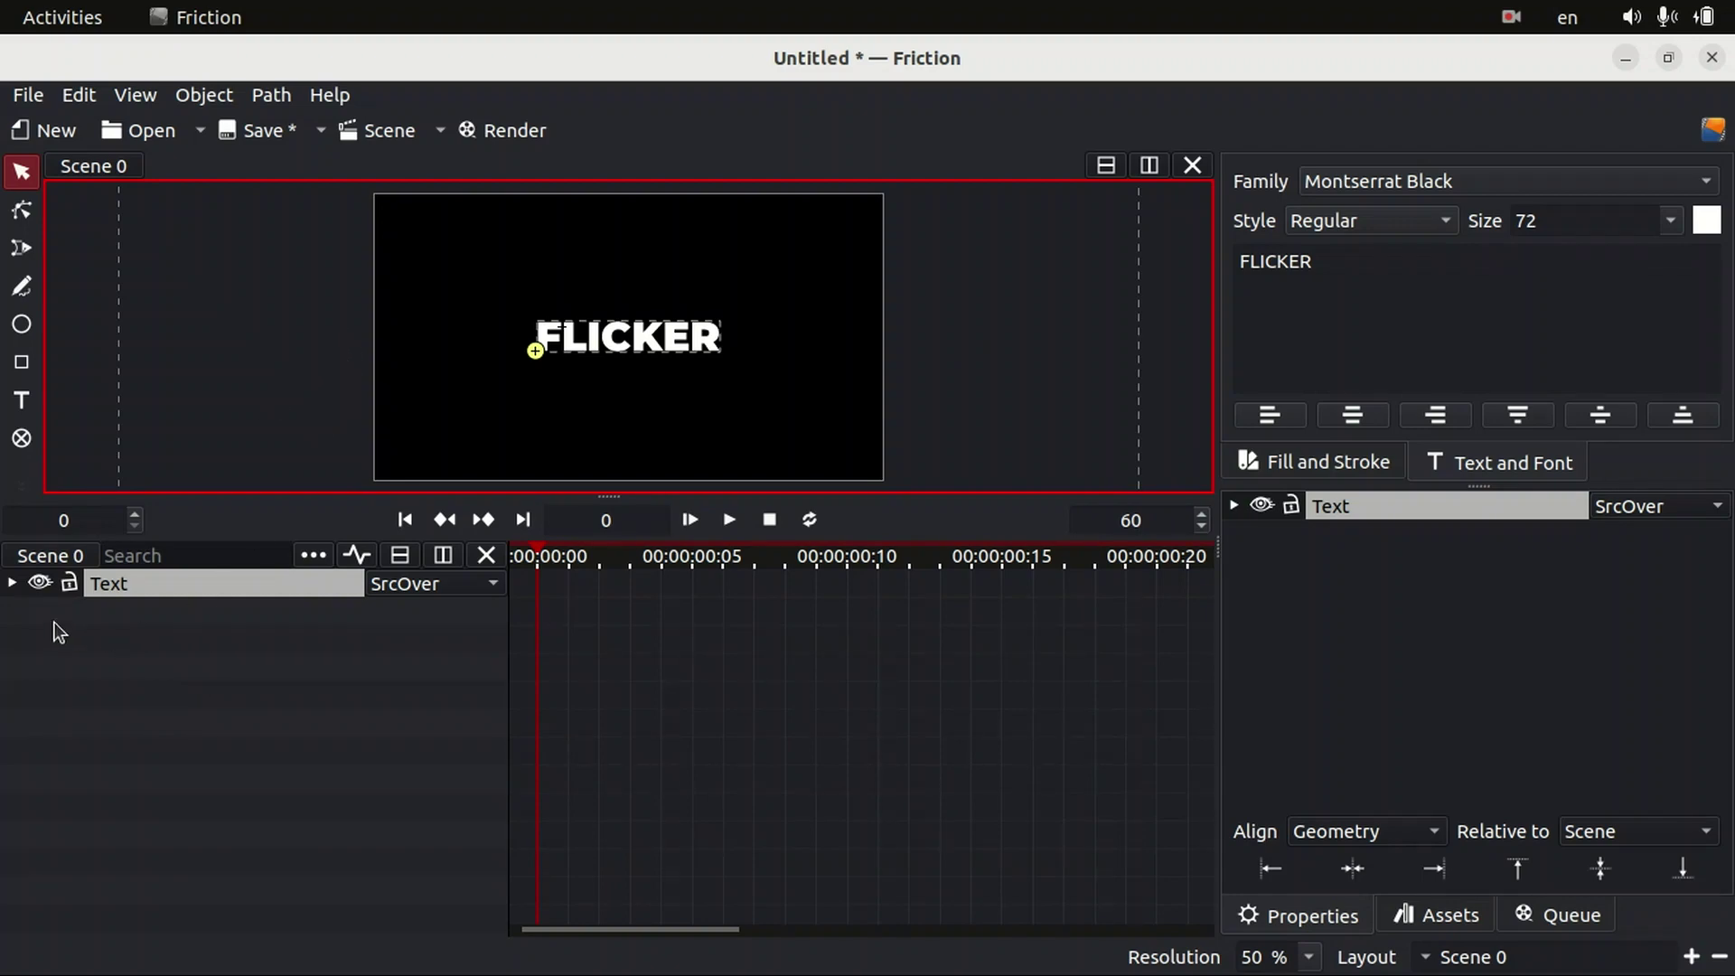
Add a text effect under the Text layer's text effects and expand its settings.
{"action": "left_click", "coordinate": [13, 583]}
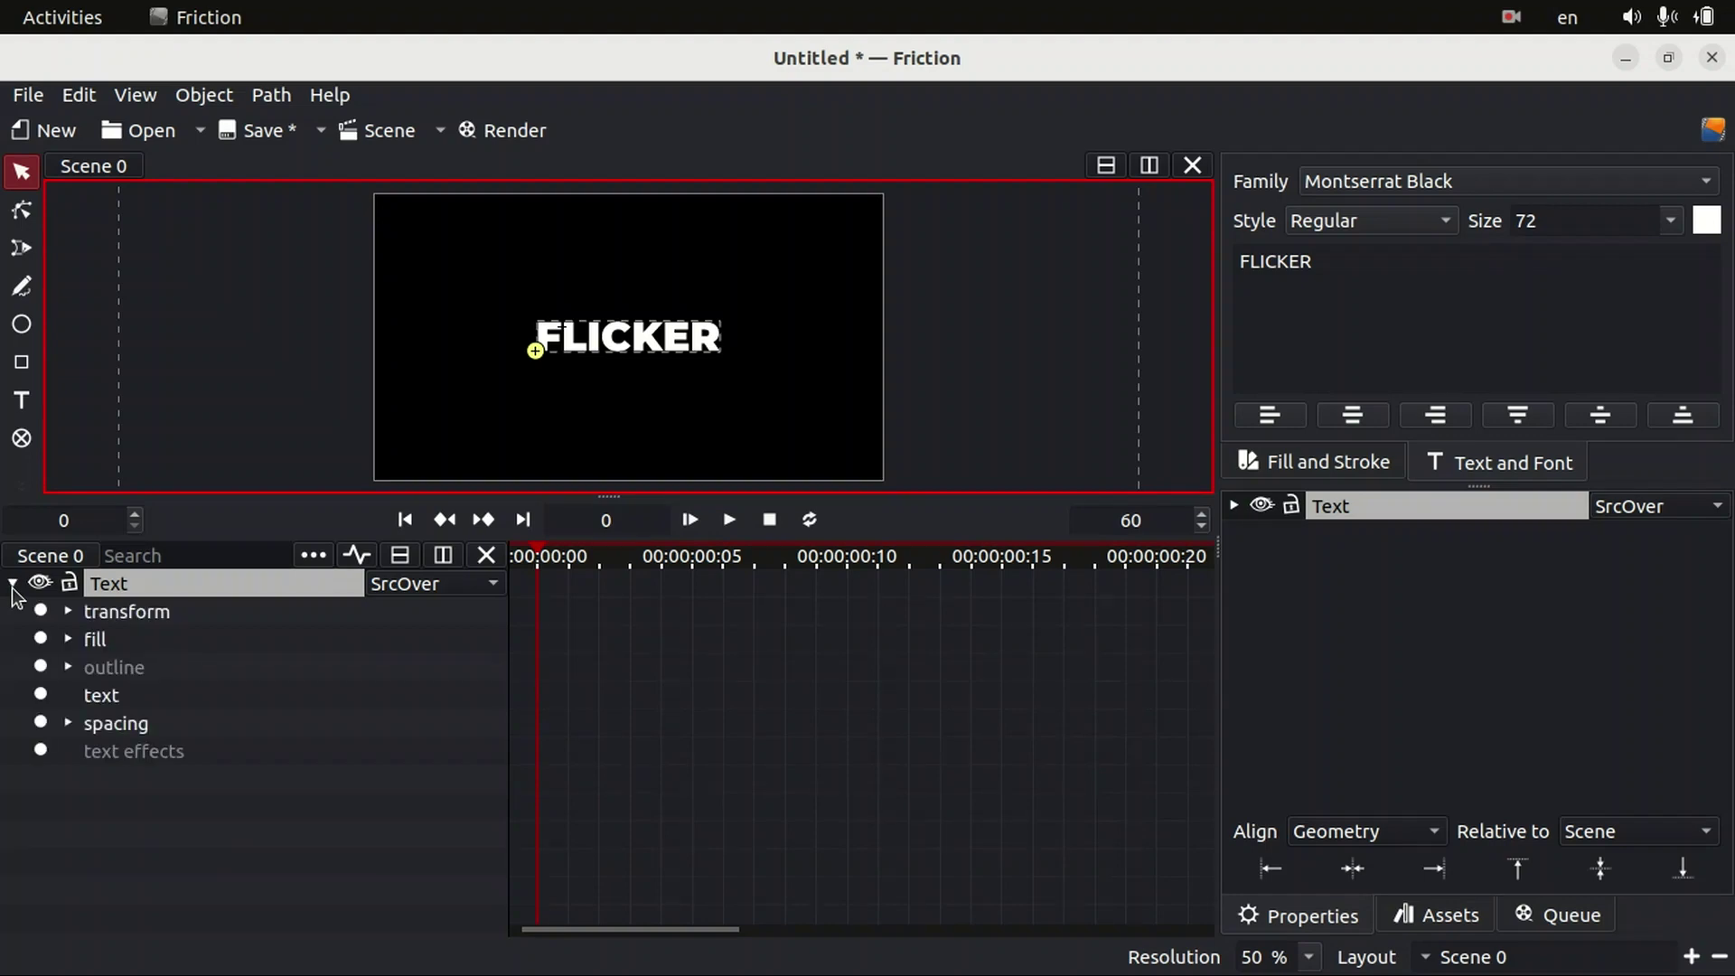
{"action": "right_click", "coordinate": [153, 763]}
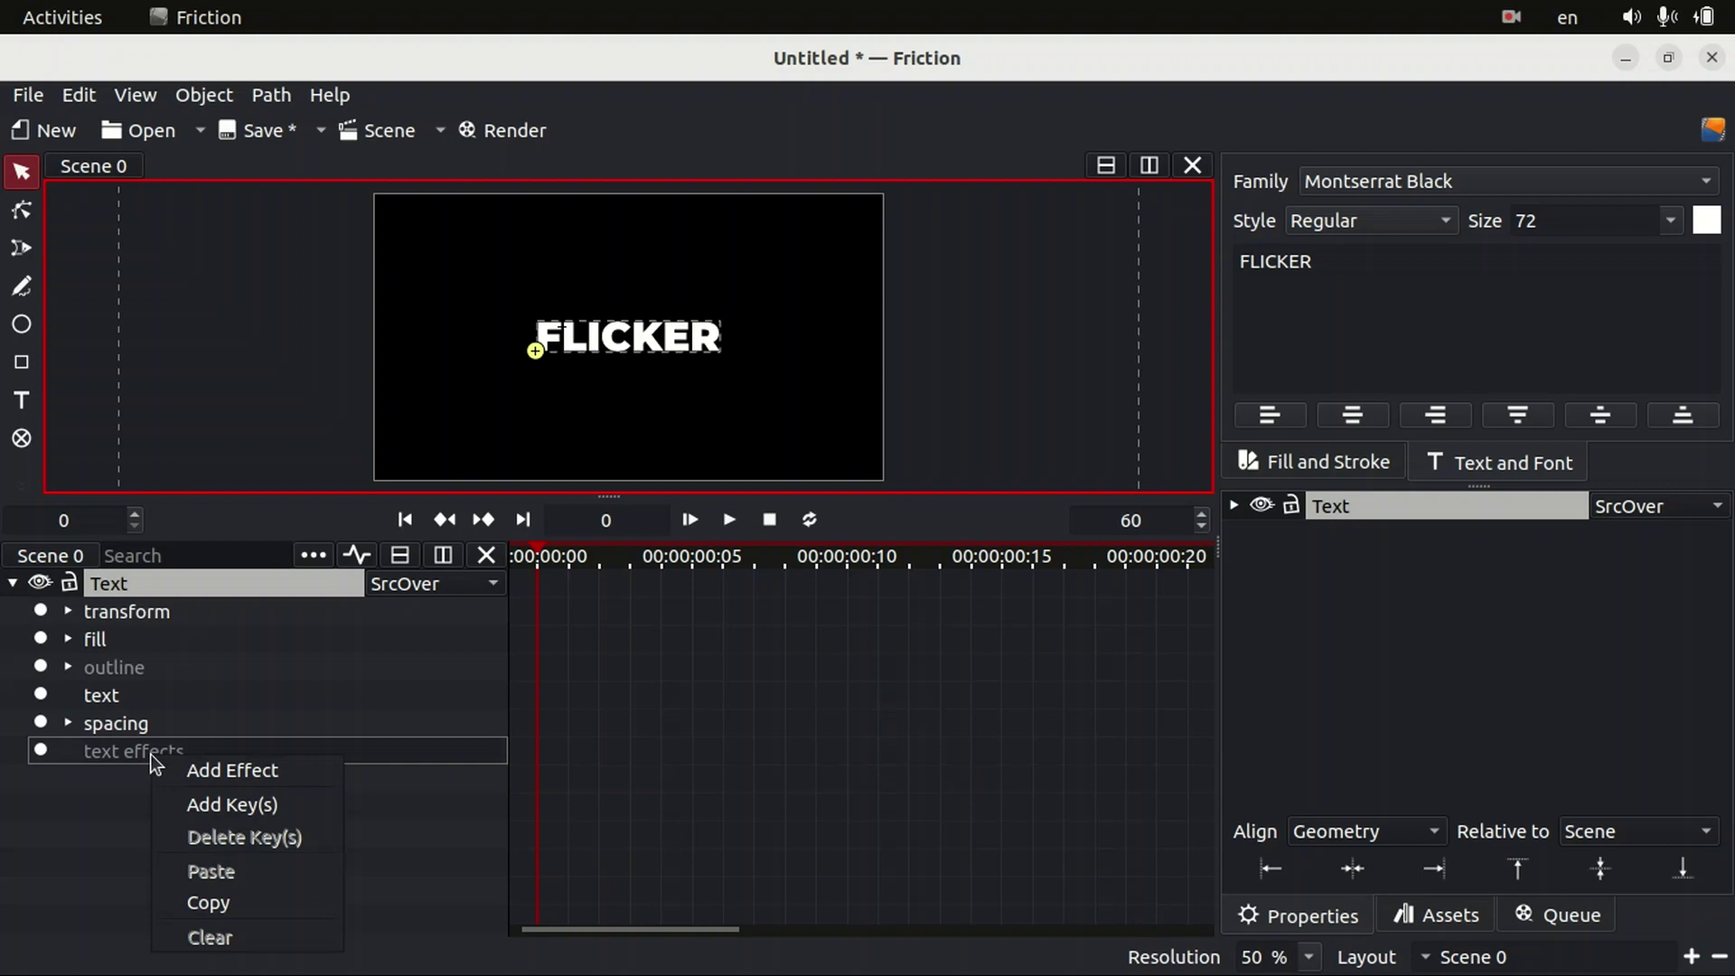
{"action": "left_click", "coordinate": [264, 772]}
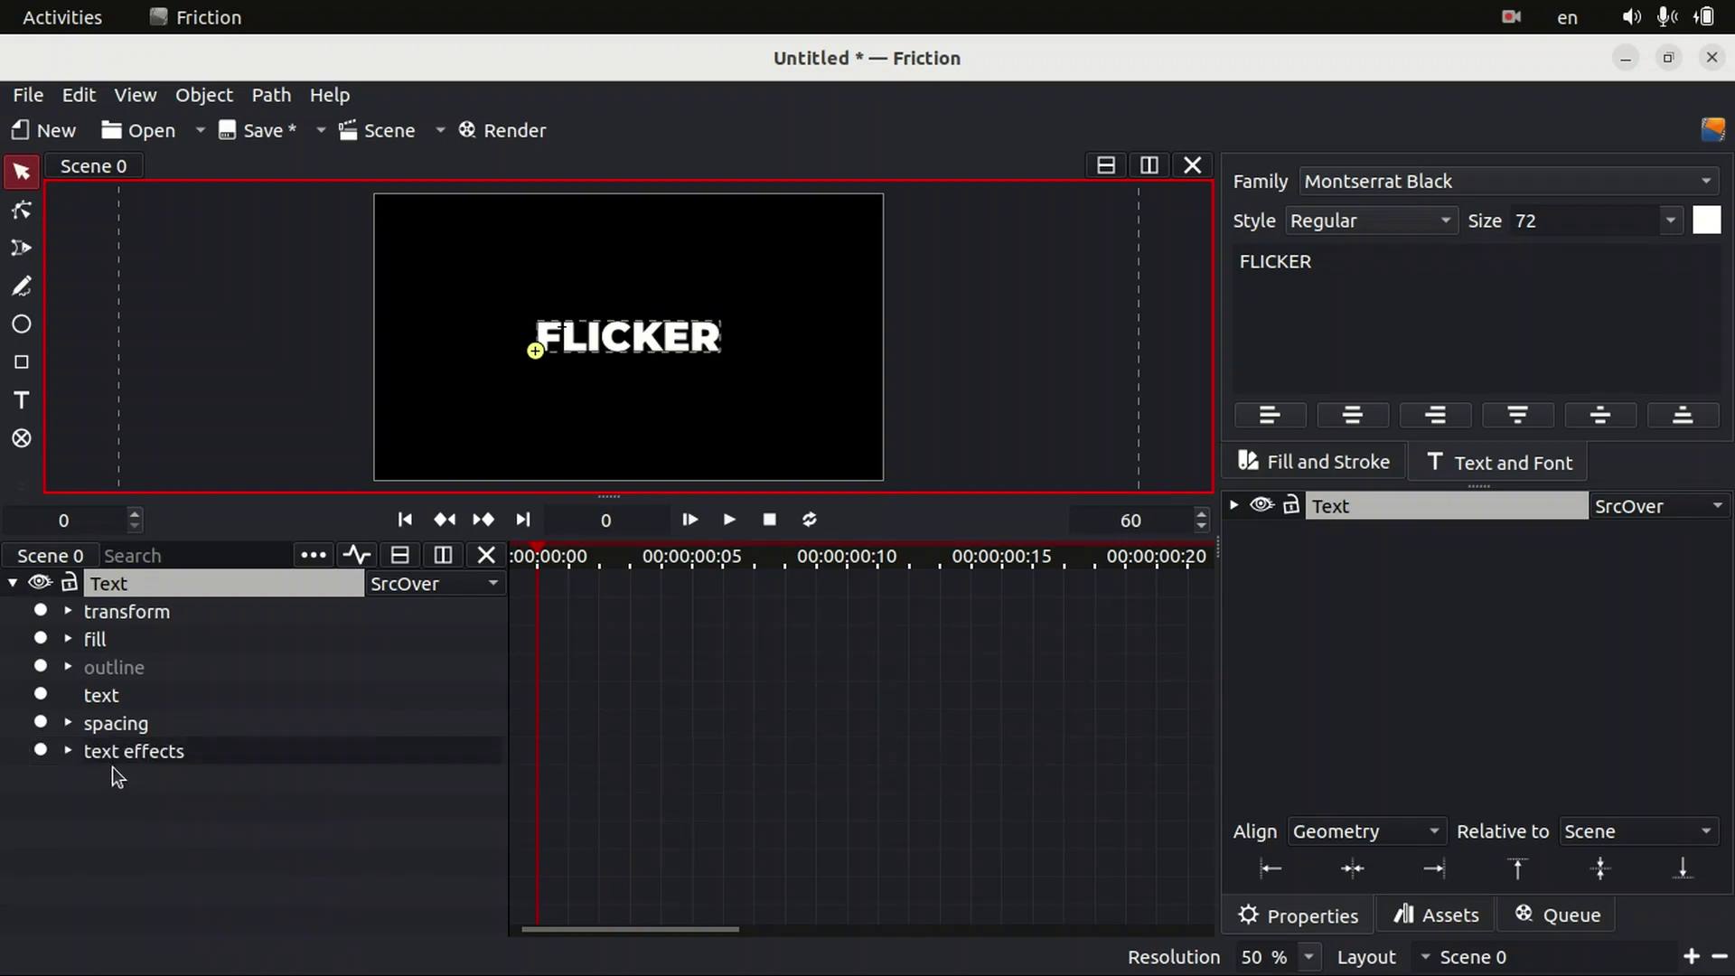
{"action": "left_click", "coordinate": [68, 751]}
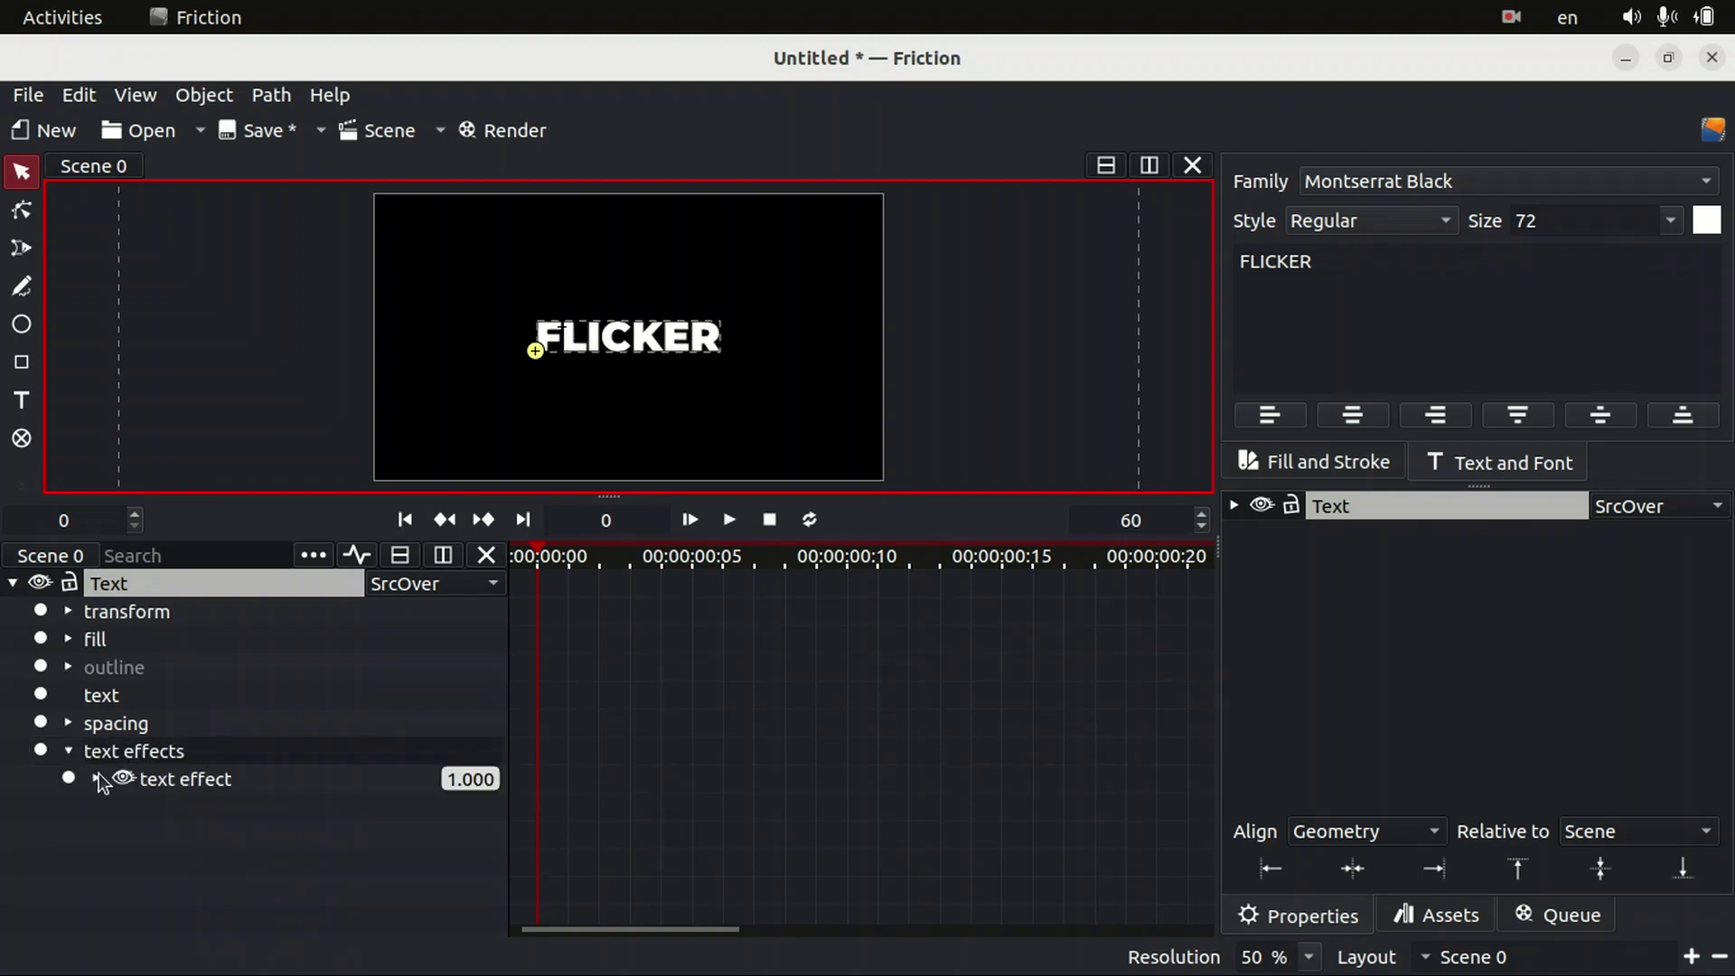
{"action": "left_click", "coordinate": [97, 777]}
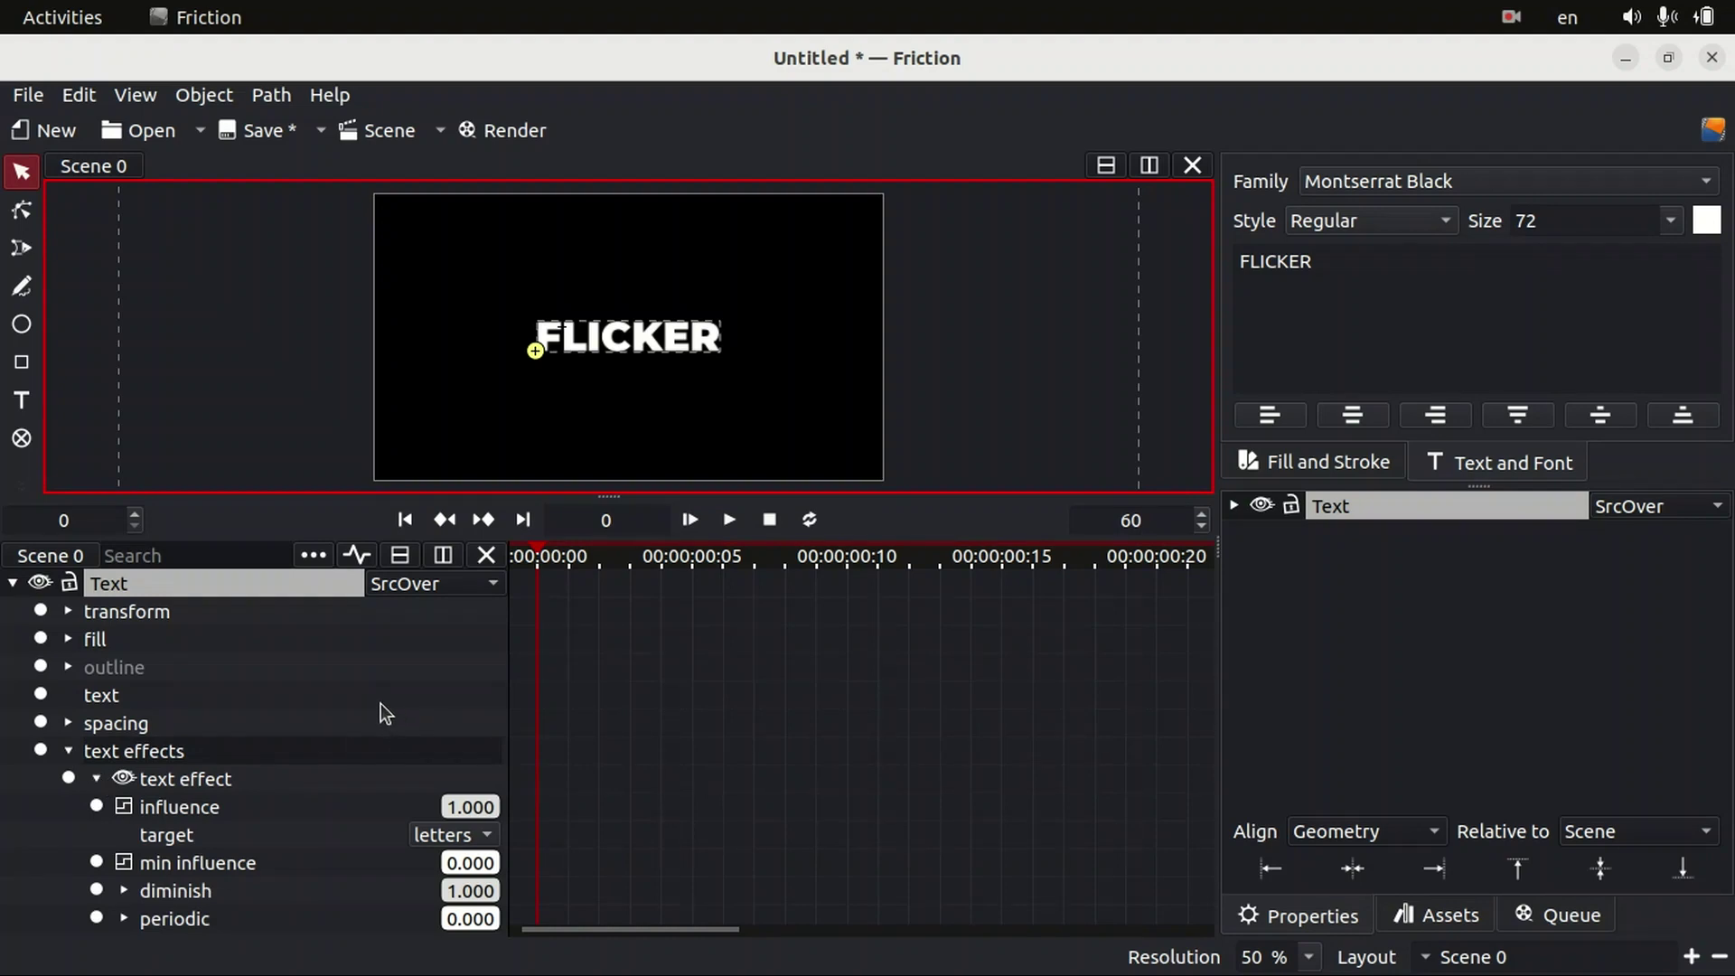
{"action": "scroll", "coordinate": [381, 704], "scroll_direction": "down", "scroll_amount": 3}
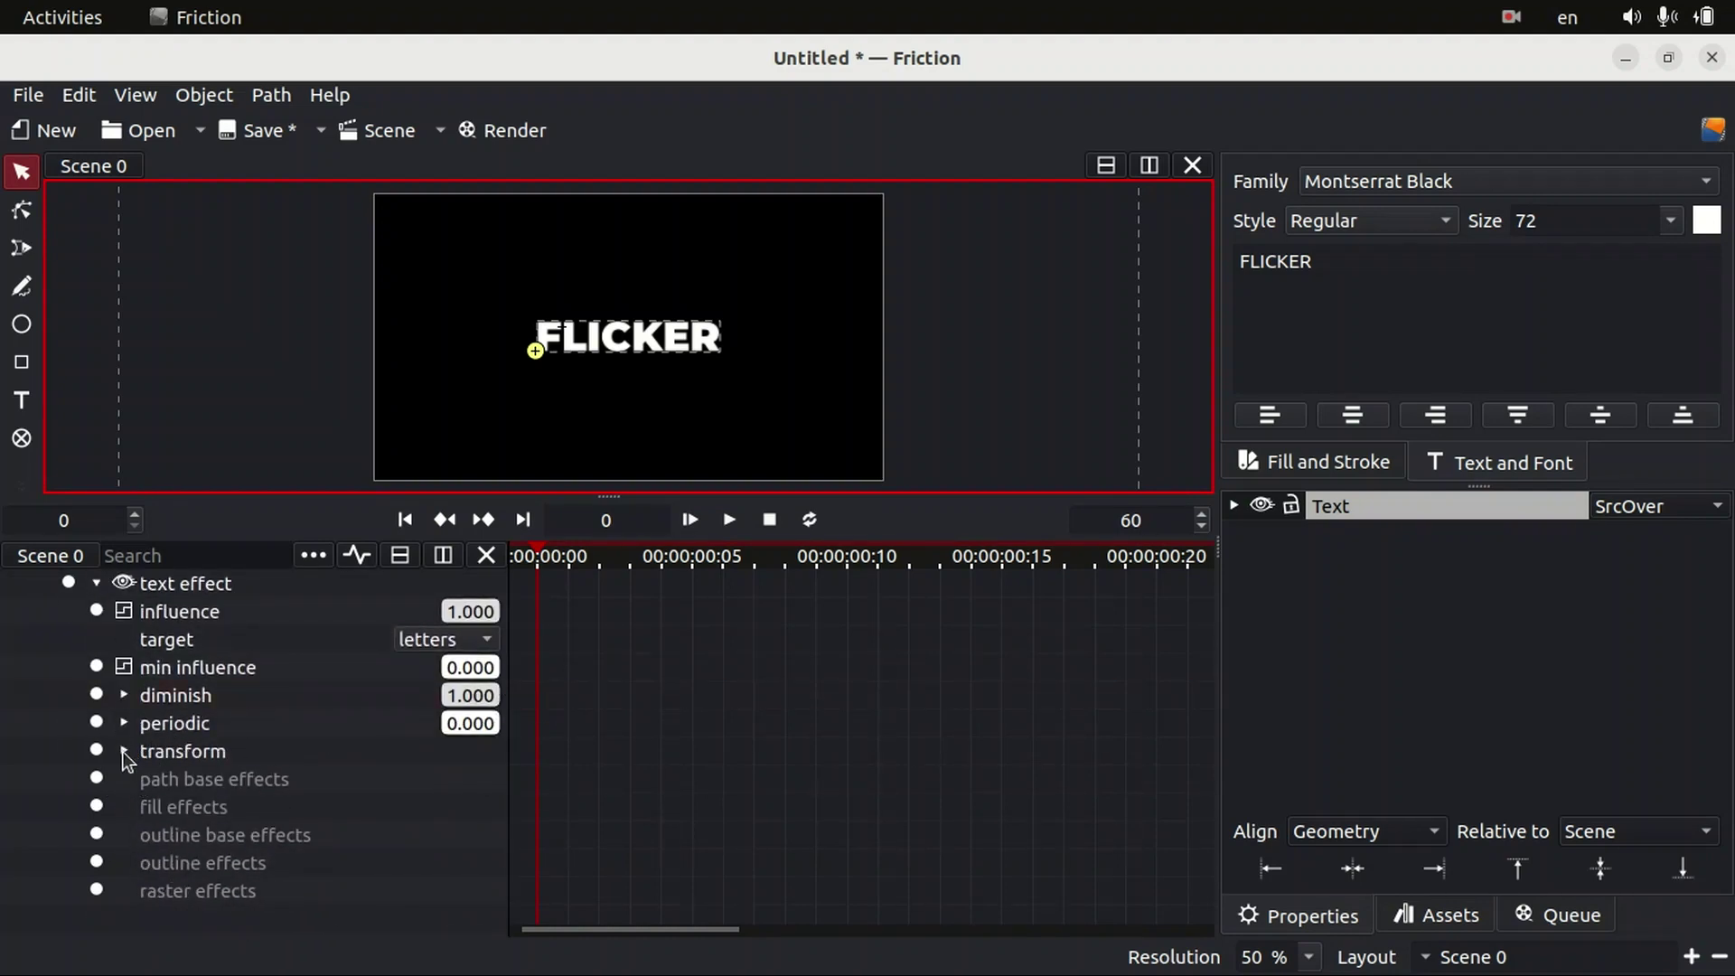
Set the text effect's opacity and diminish to 0 and periodic influence to 1.
{"action": "left_click", "coordinate": [123, 751]}
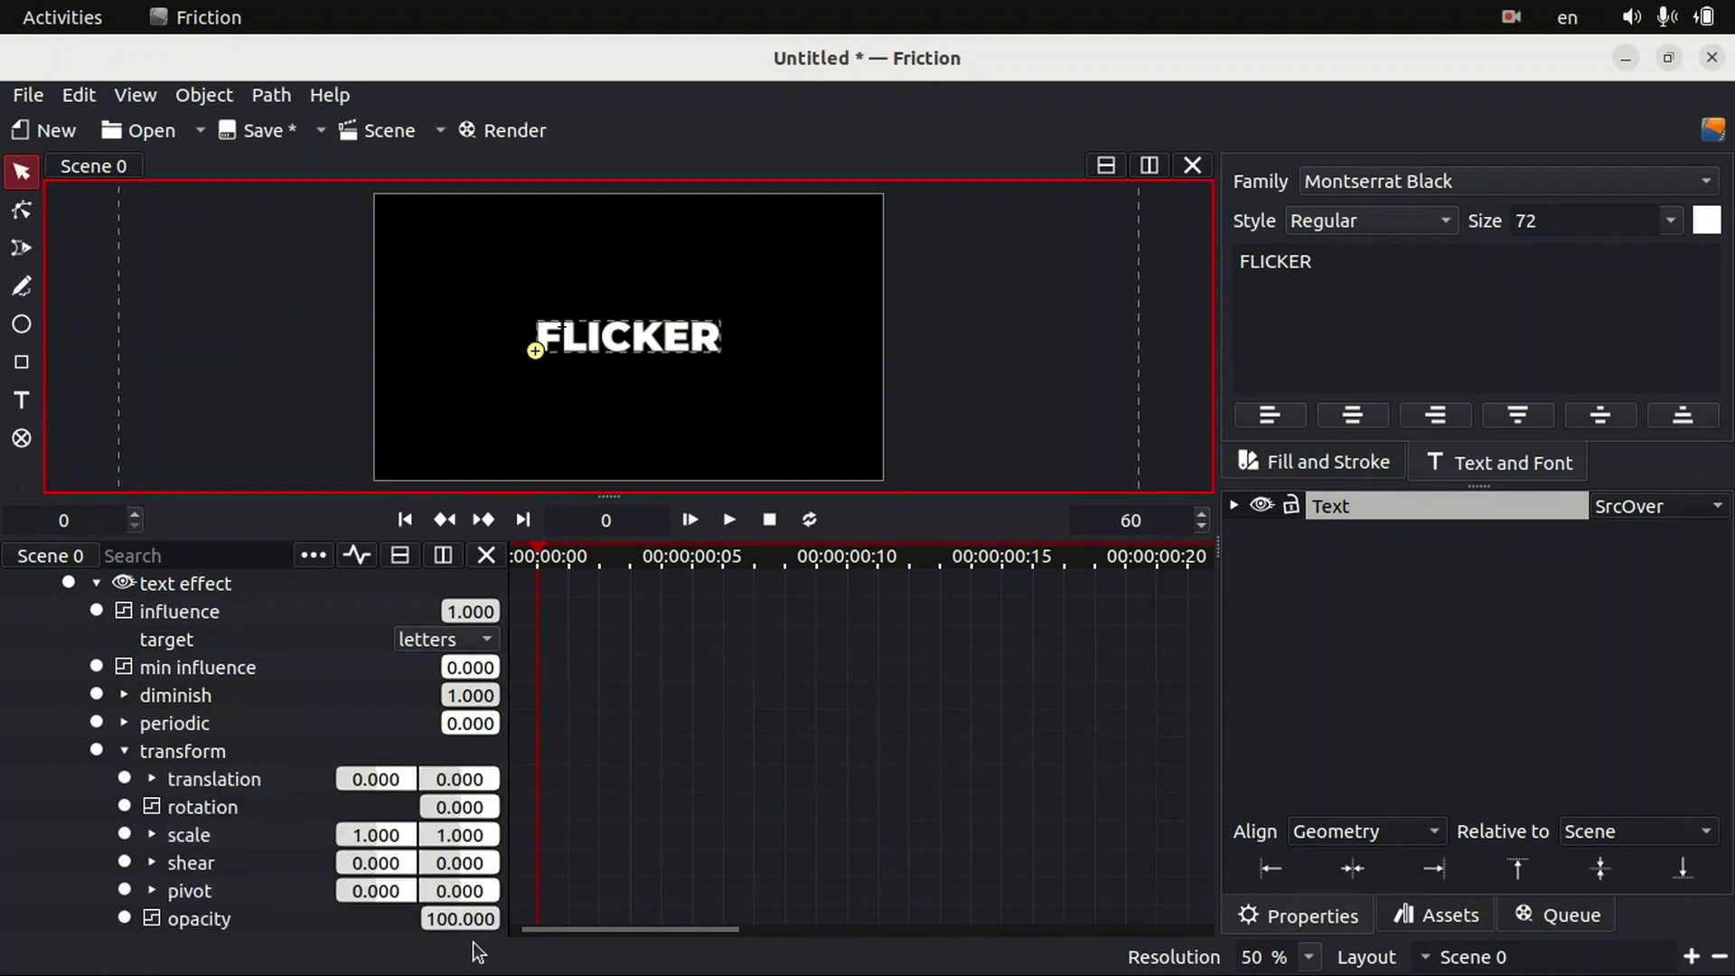
{"action": "left_click_drag", "start_coordinate": [474, 918], "coordinate": [380, 918]}
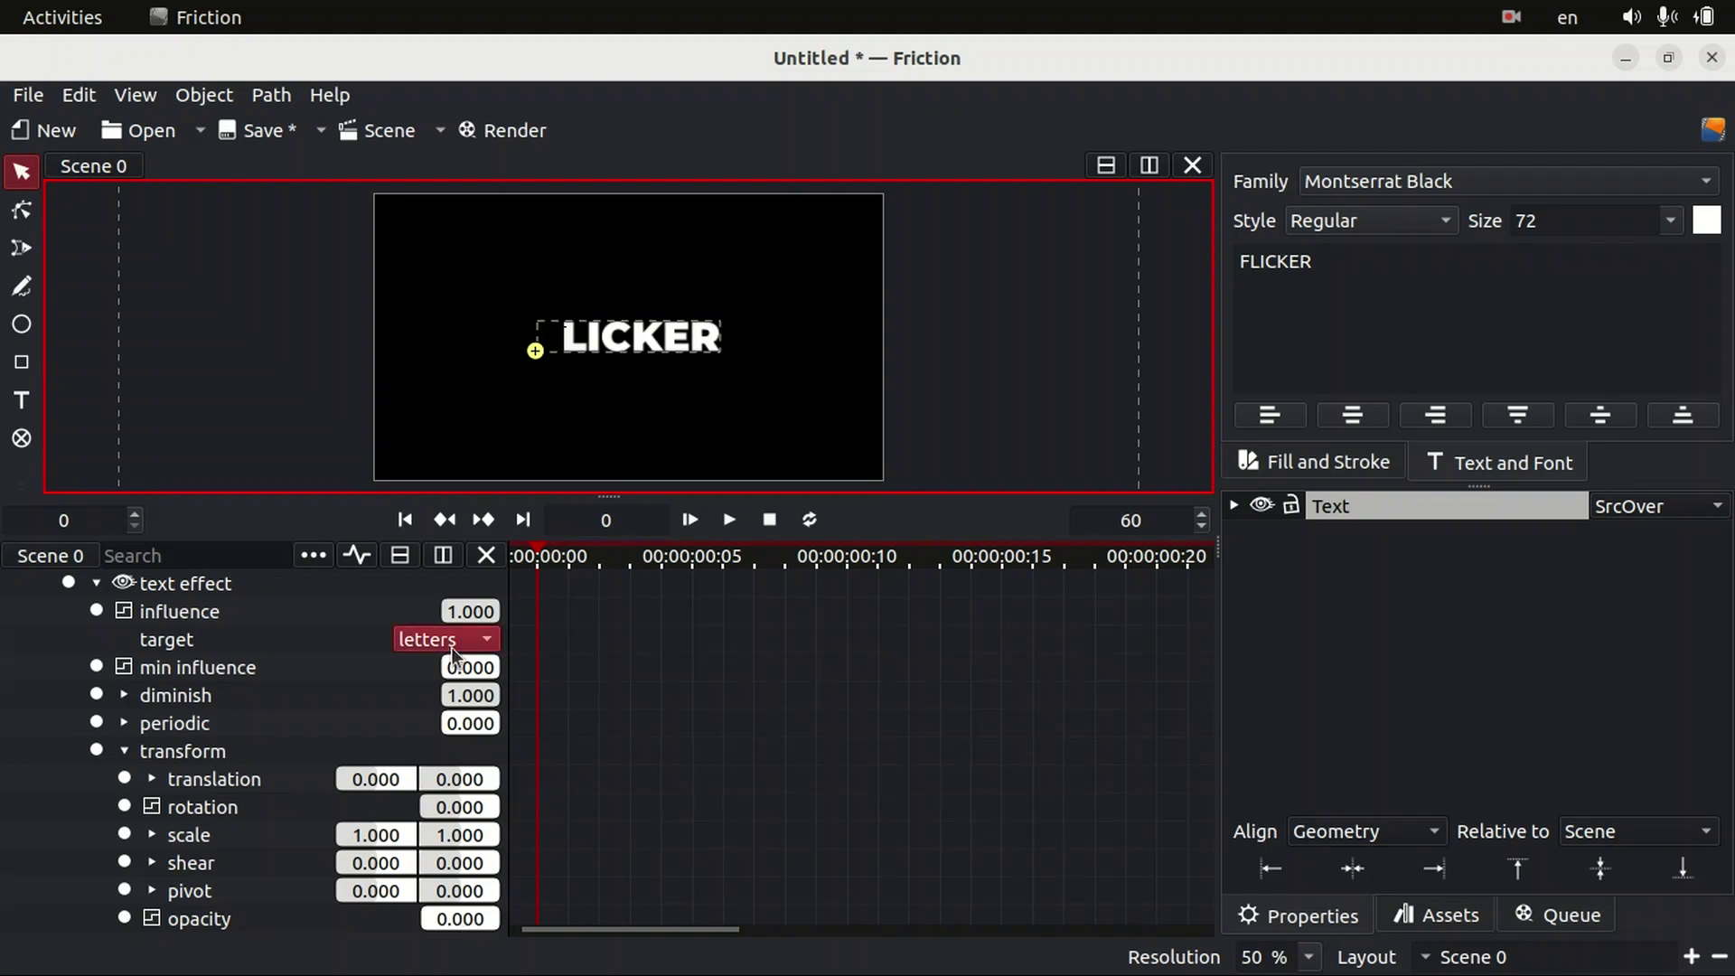
{"action": "left_click_drag", "start_coordinate": [487, 695], "coordinate": [450, 695]}
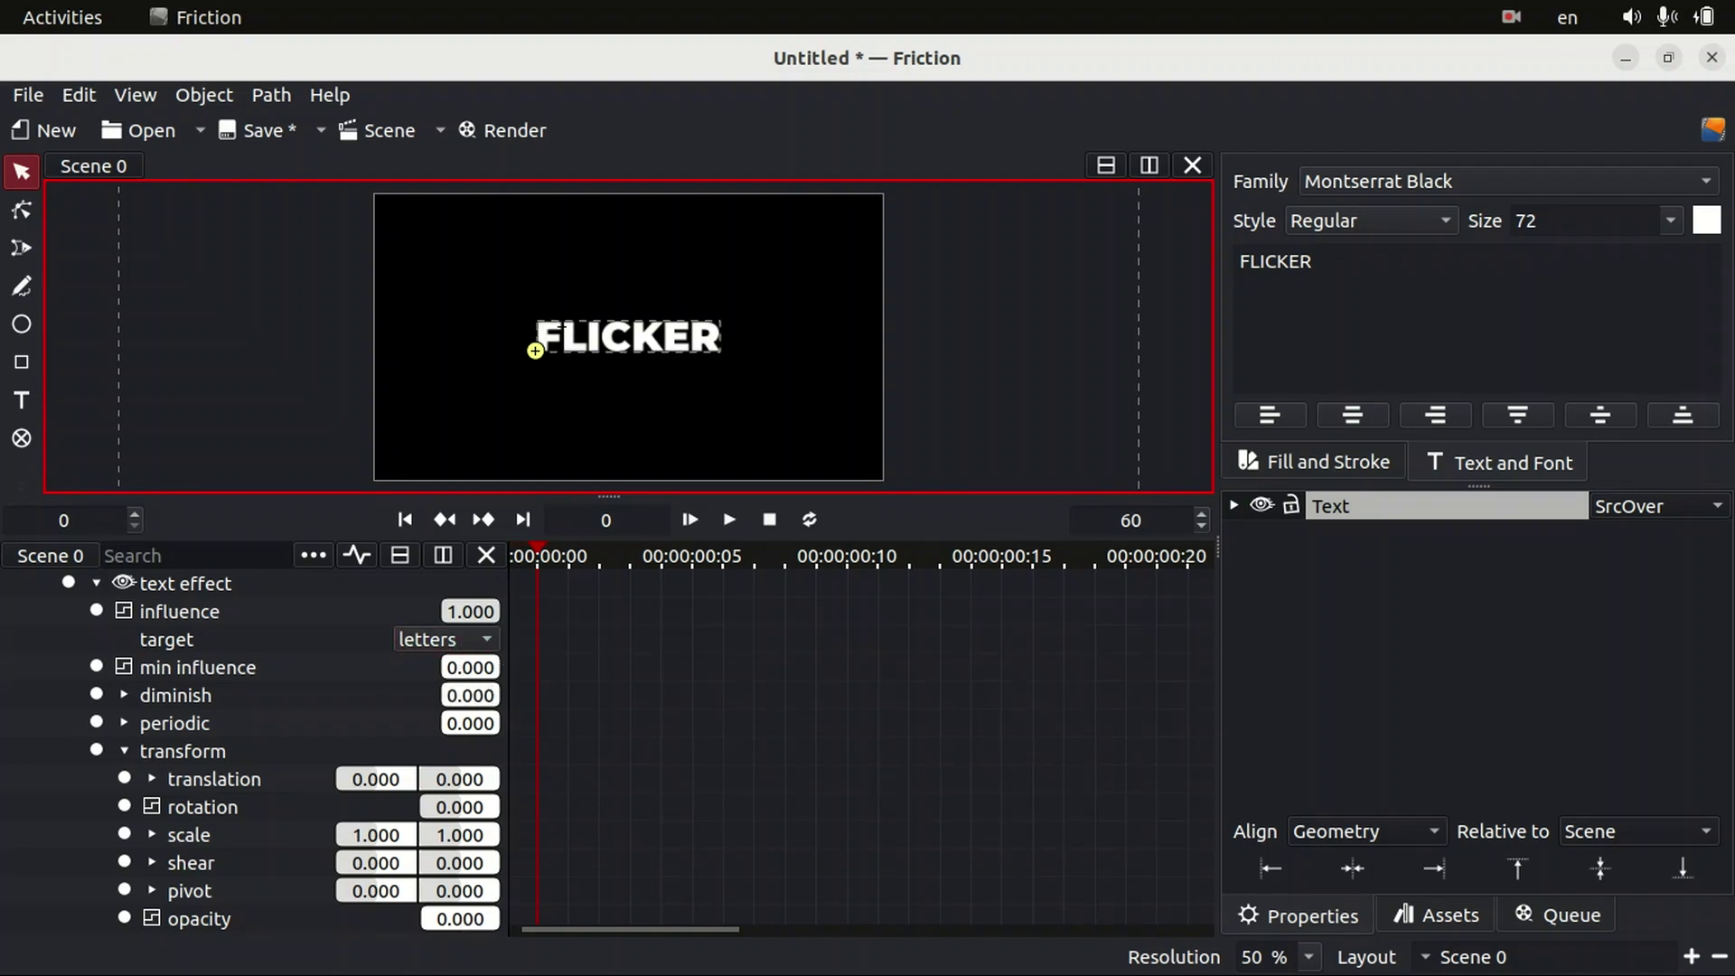
{"action": "left_click", "coordinate": [125, 724]}
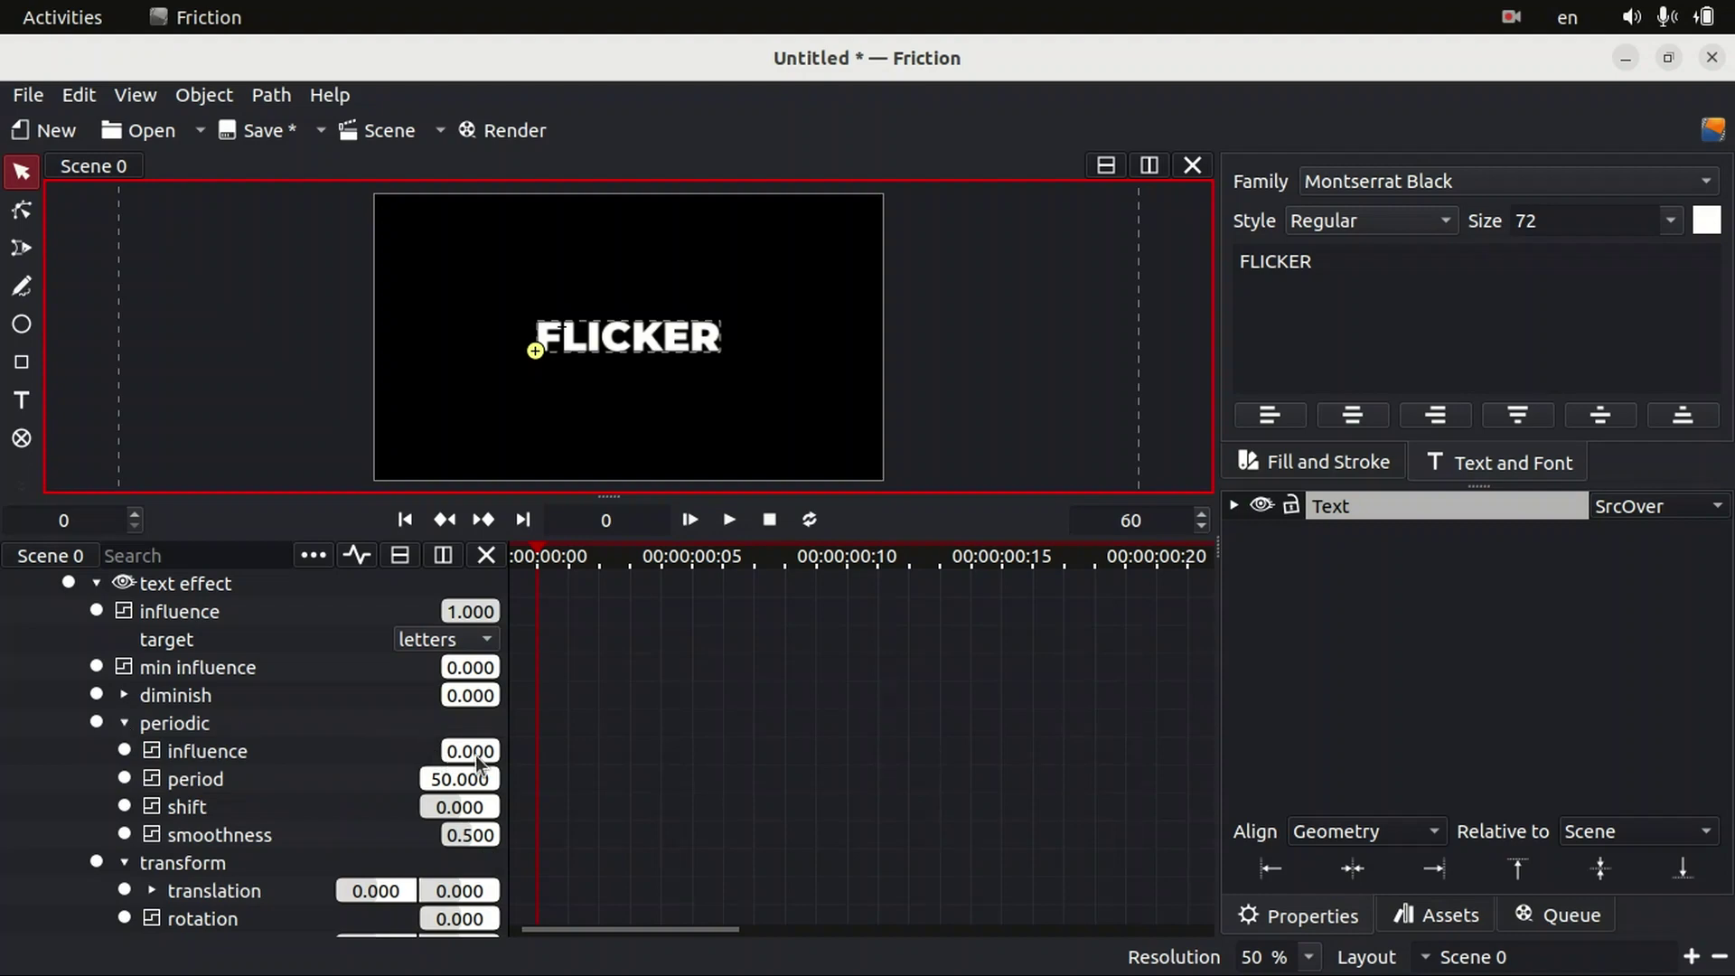
{"action": "left_click_drag", "start_coordinate": [456, 755], "coordinate": [493, 755]}
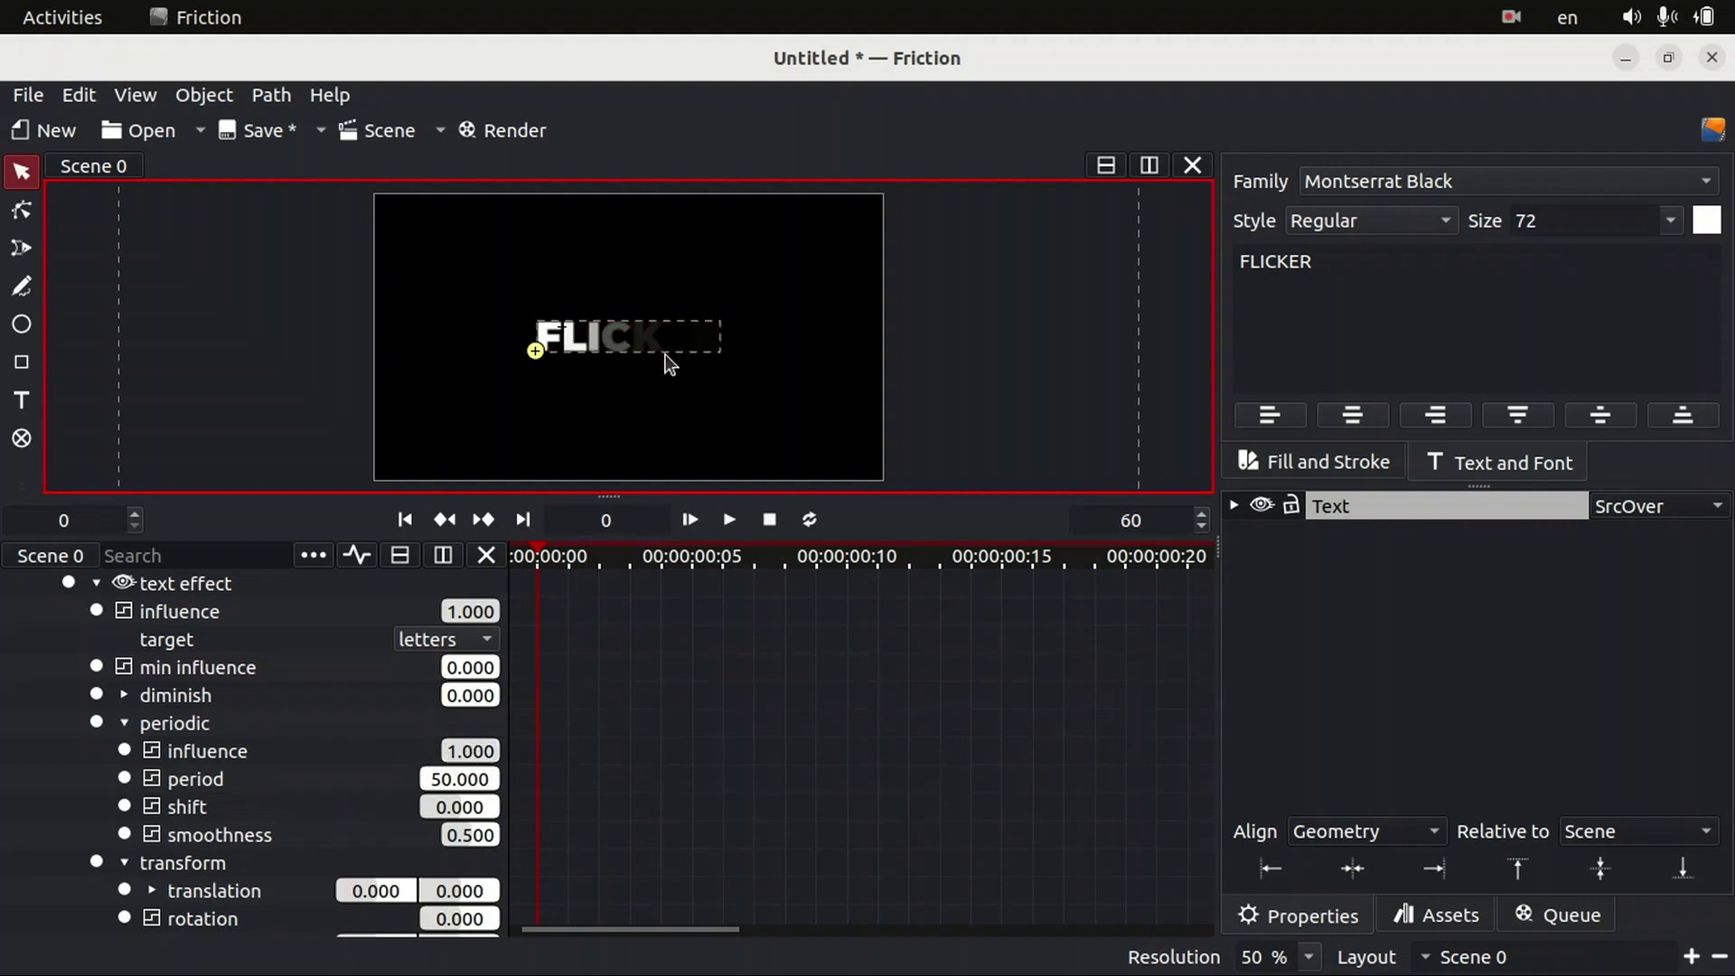
{"action": "scroll", "coordinate": [665, 354], "scroll_direction": "up", "scroll_amount": 3}
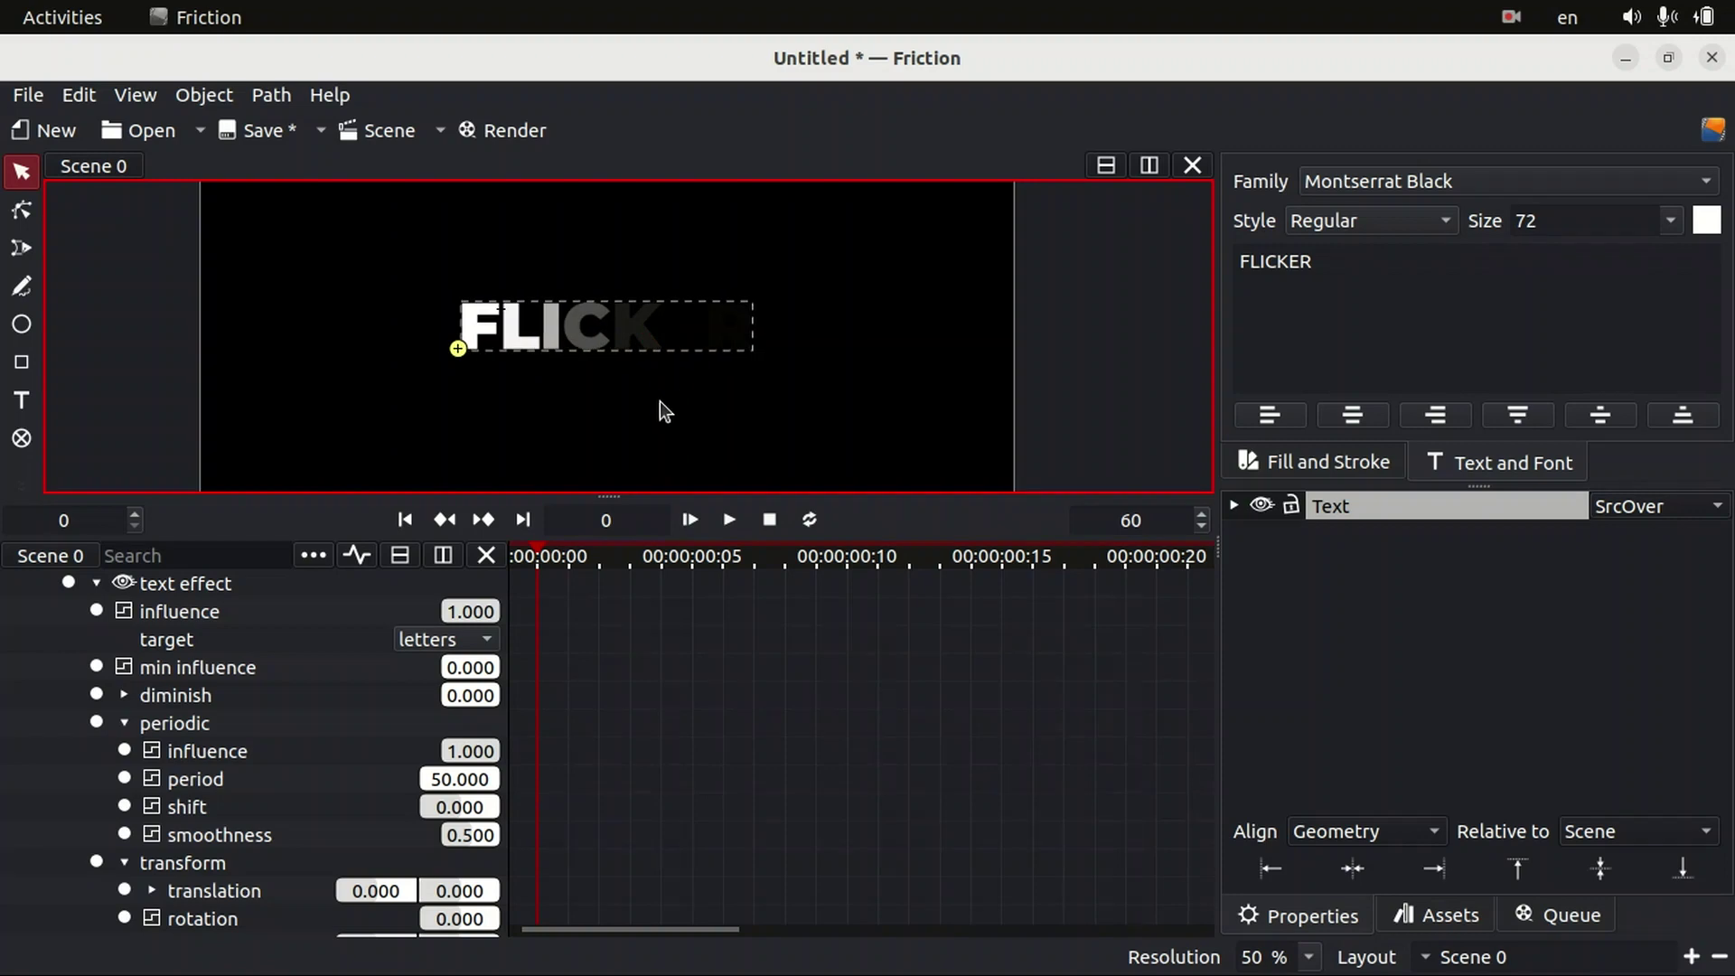
Widen the periodic wave to a period of about 106 and set its shift to 0.
{"action": "left_click", "coordinate": [19, 215]}
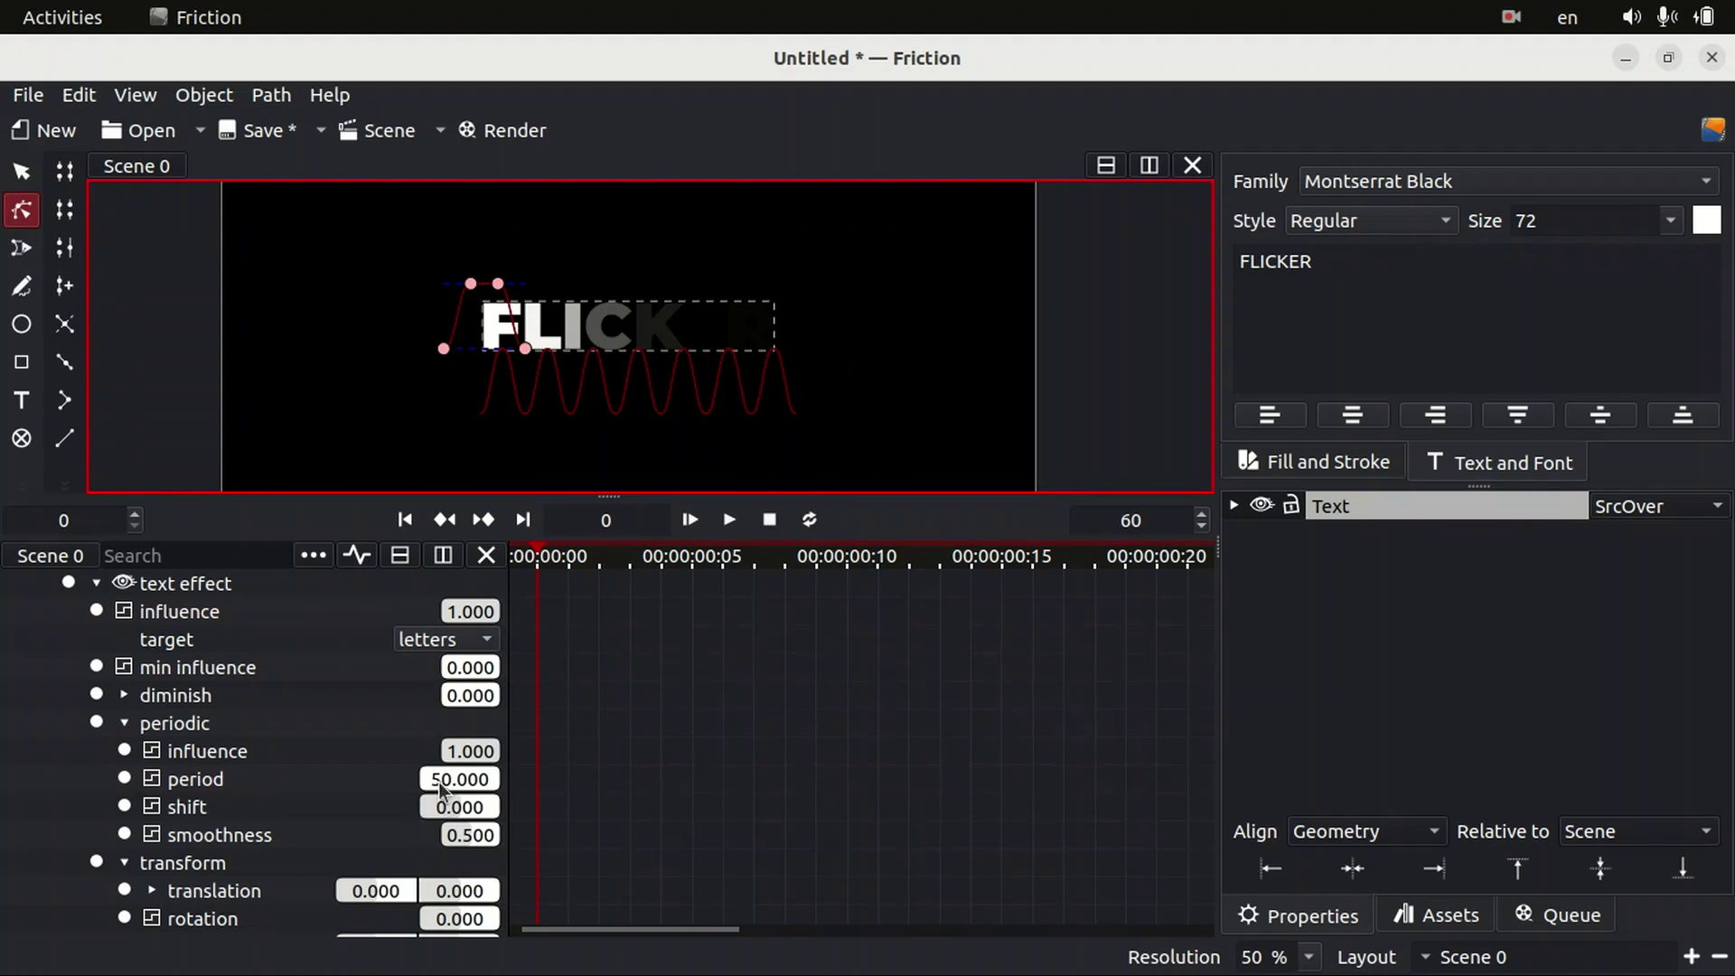
{"action": "left_click_drag", "start_coordinate": [438, 782], "coordinate": [629, 810]}
{"action": "left_click", "coordinate": [452, 807]}
{"action": "type", "text": "0"}
{"action": "key", "text": "Return"}
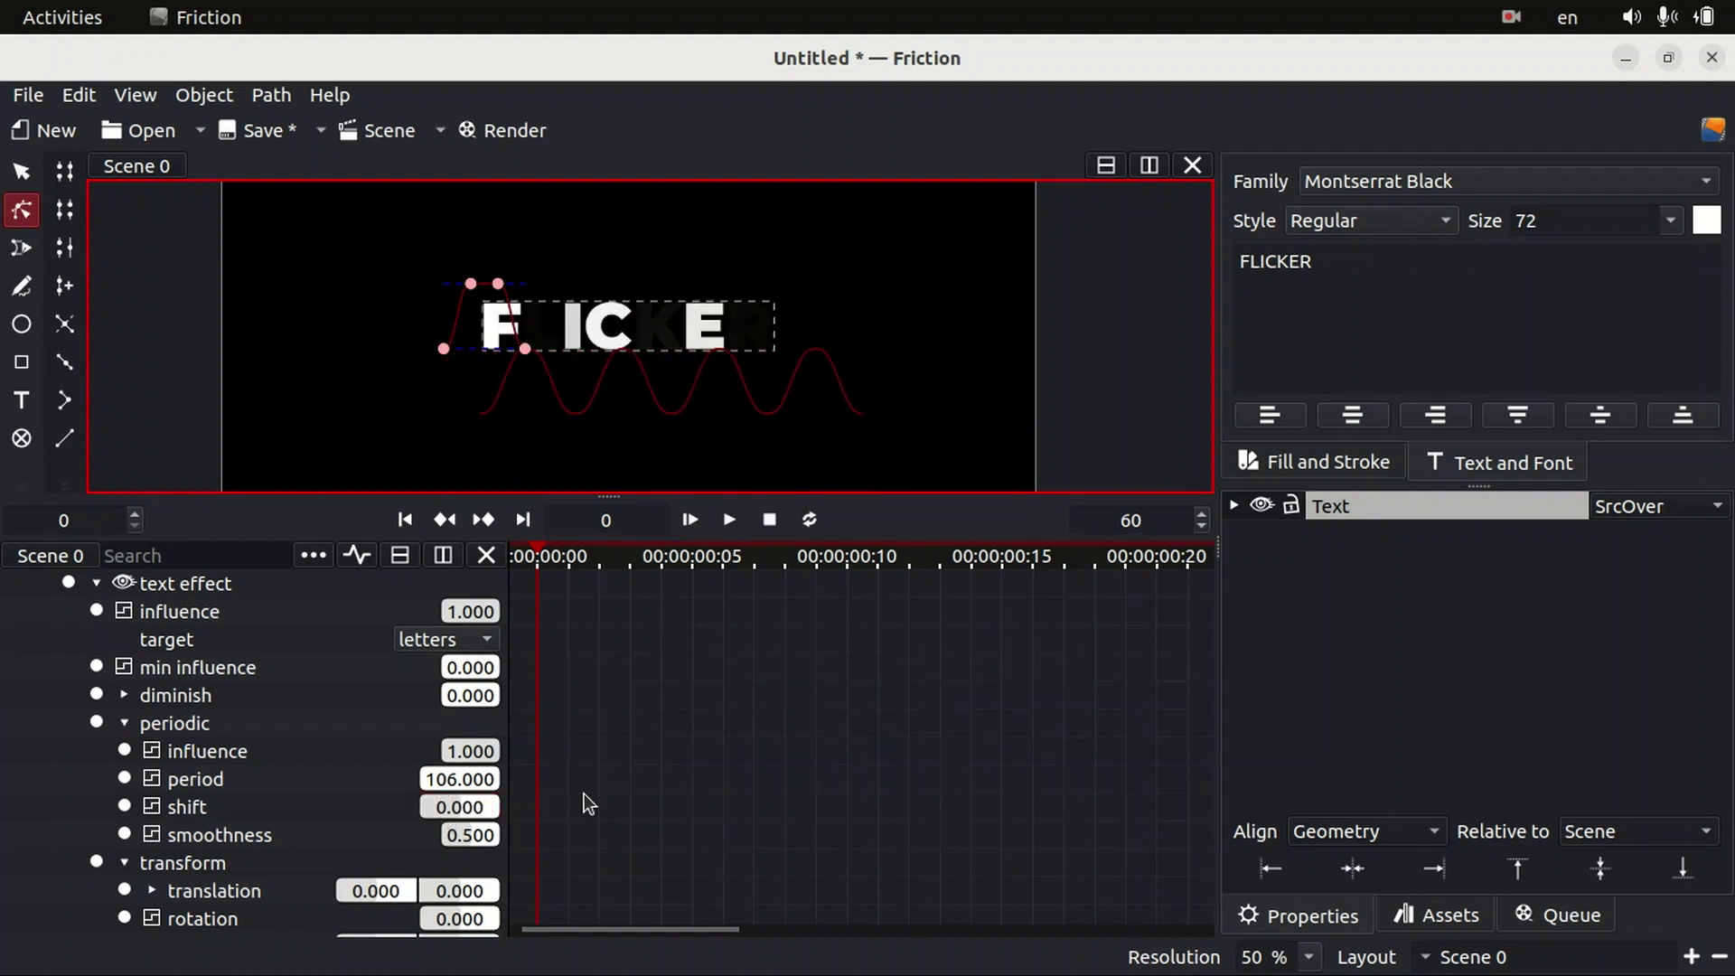
Keyframe periodic shift at 0 on frame 0 and about 482.5 at frame 30.
{"action": "left_click", "coordinate": [124, 807]}
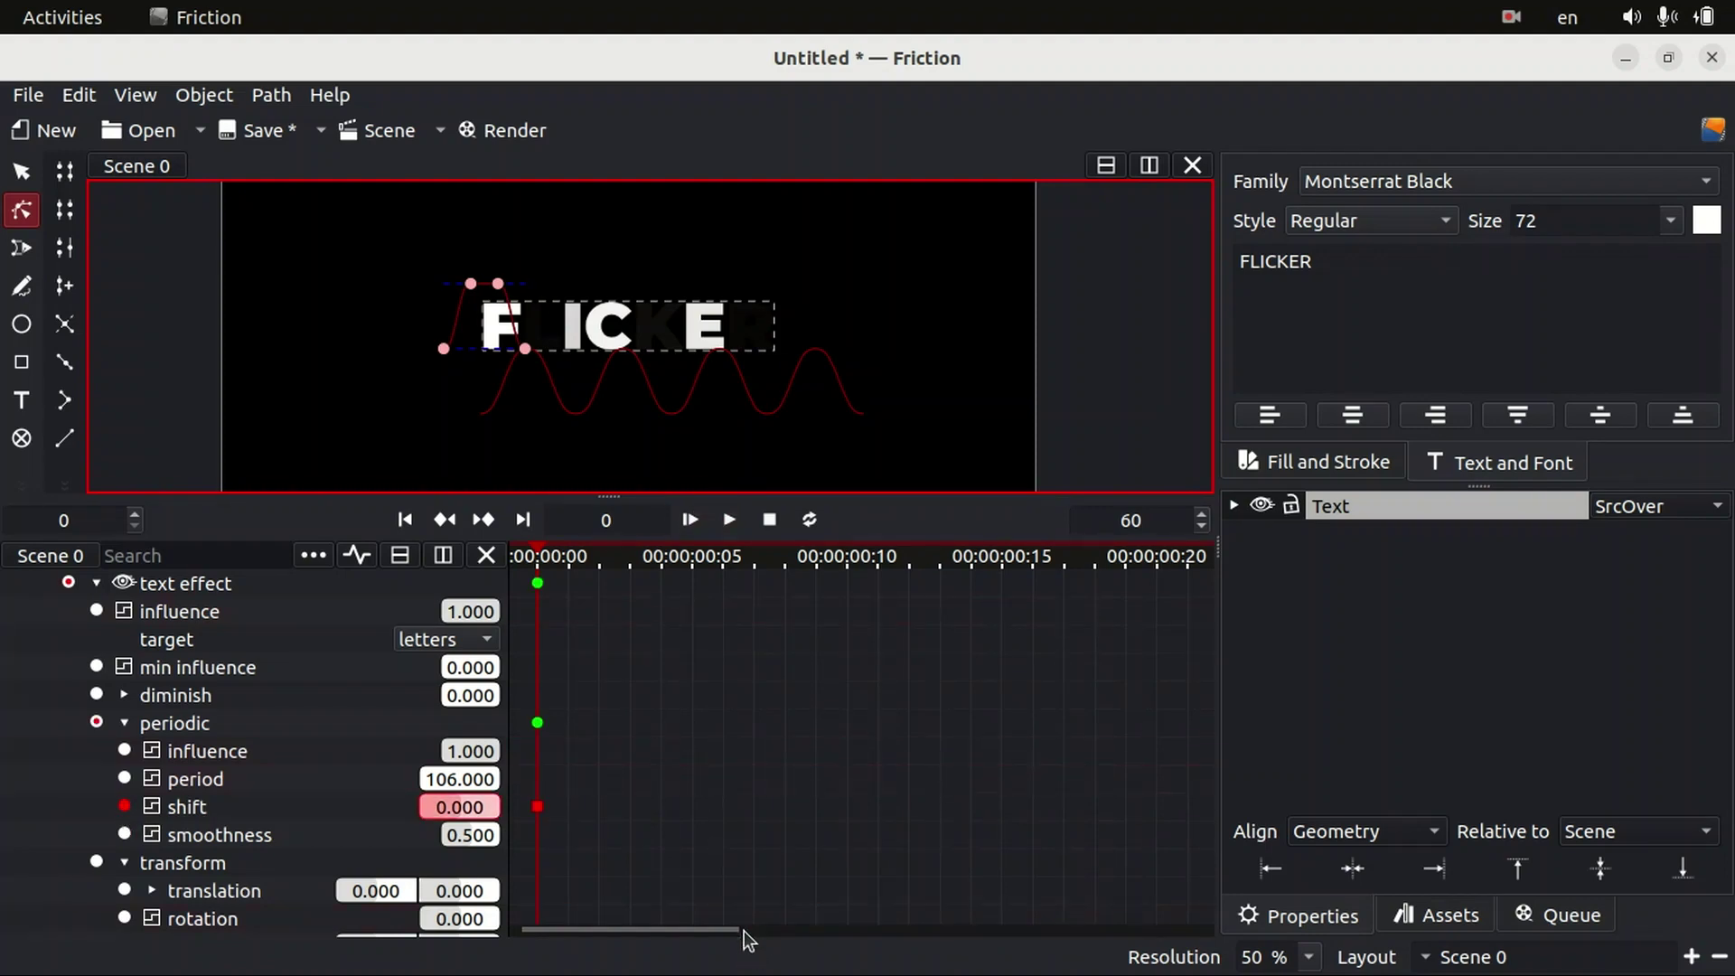
{"action": "scroll", "coordinate": [745, 930], "scroll_direction": "down", "scroll_amount": 2}
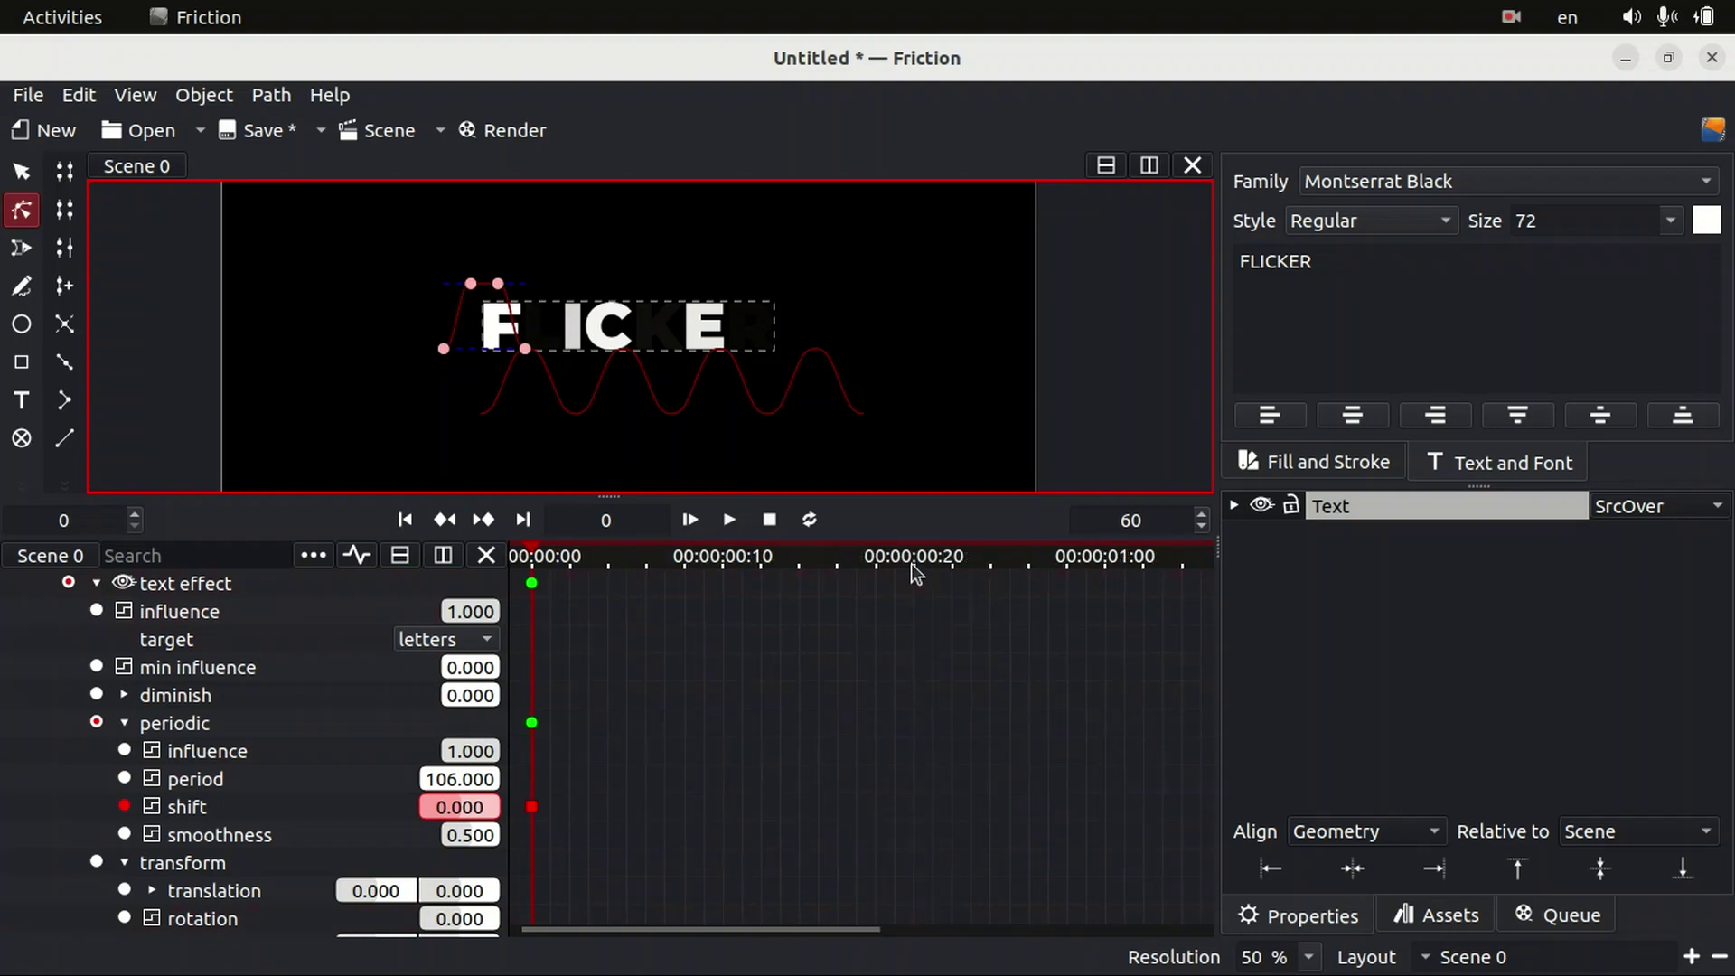
{"action": "left_click_drag", "start_coordinate": [910, 562], "coordinate": [1009, 565]}
{"action": "scroll", "coordinate": [624, 520], "scroll_direction": "up", "scroll_amount": 5}
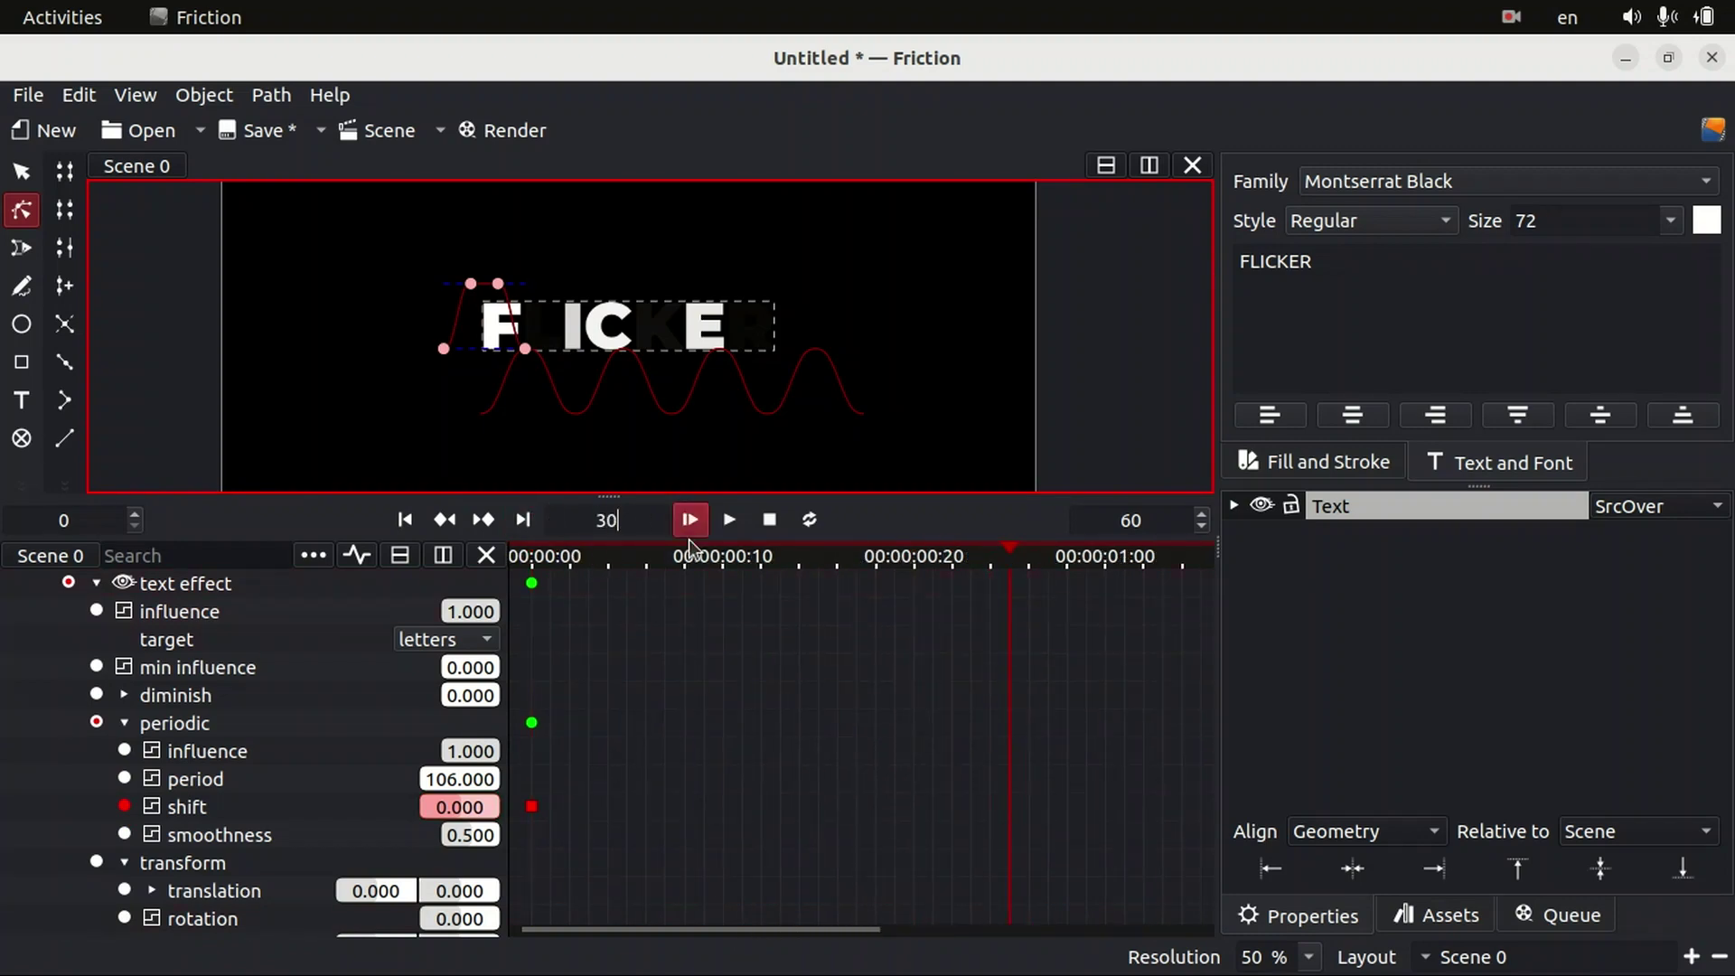
{"action": "left_click", "coordinate": [667, 566]}
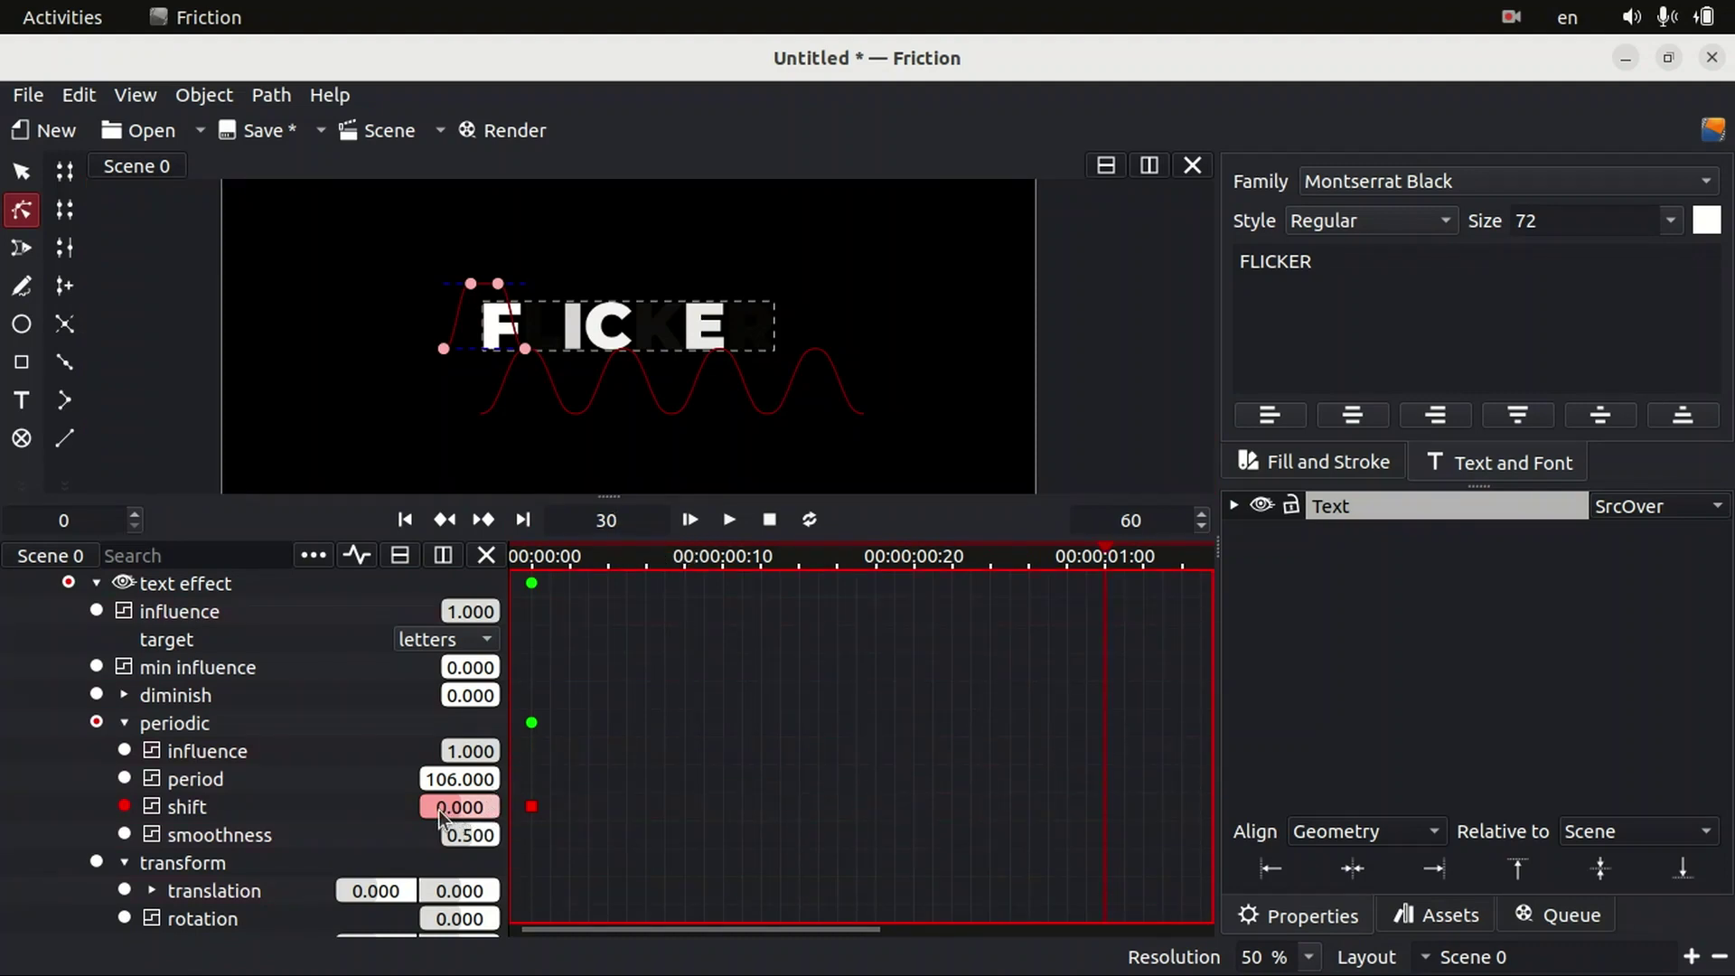
{"action": "left_click_drag", "start_coordinate": [437, 810], "coordinate": [984, 809]}
{"action": "left_click_drag", "start_coordinate": [880, 928], "coordinate": [1073, 929]}
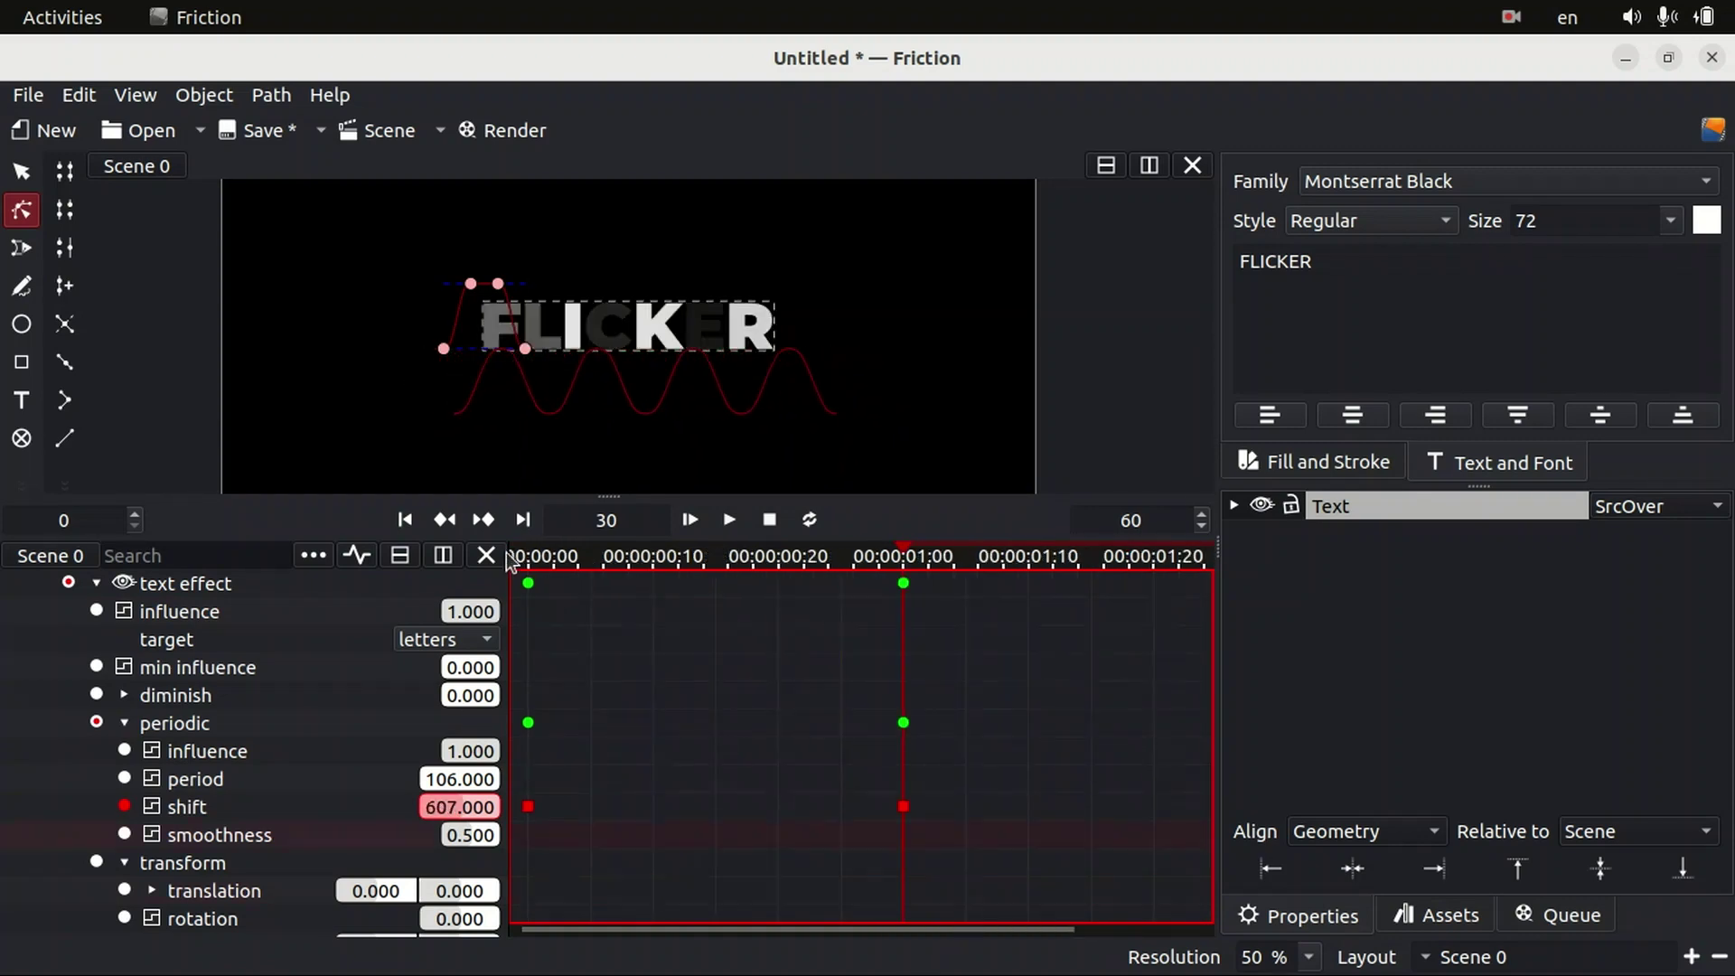
{"action": "left_click_drag", "start_coordinate": [443, 810], "coordinate": [127, 810]}
Preview the flickering animation from the start.
{"action": "left_click", "coordinate": [405, 519]}
{"action": "left_click", "coordinate": [729, 519]}
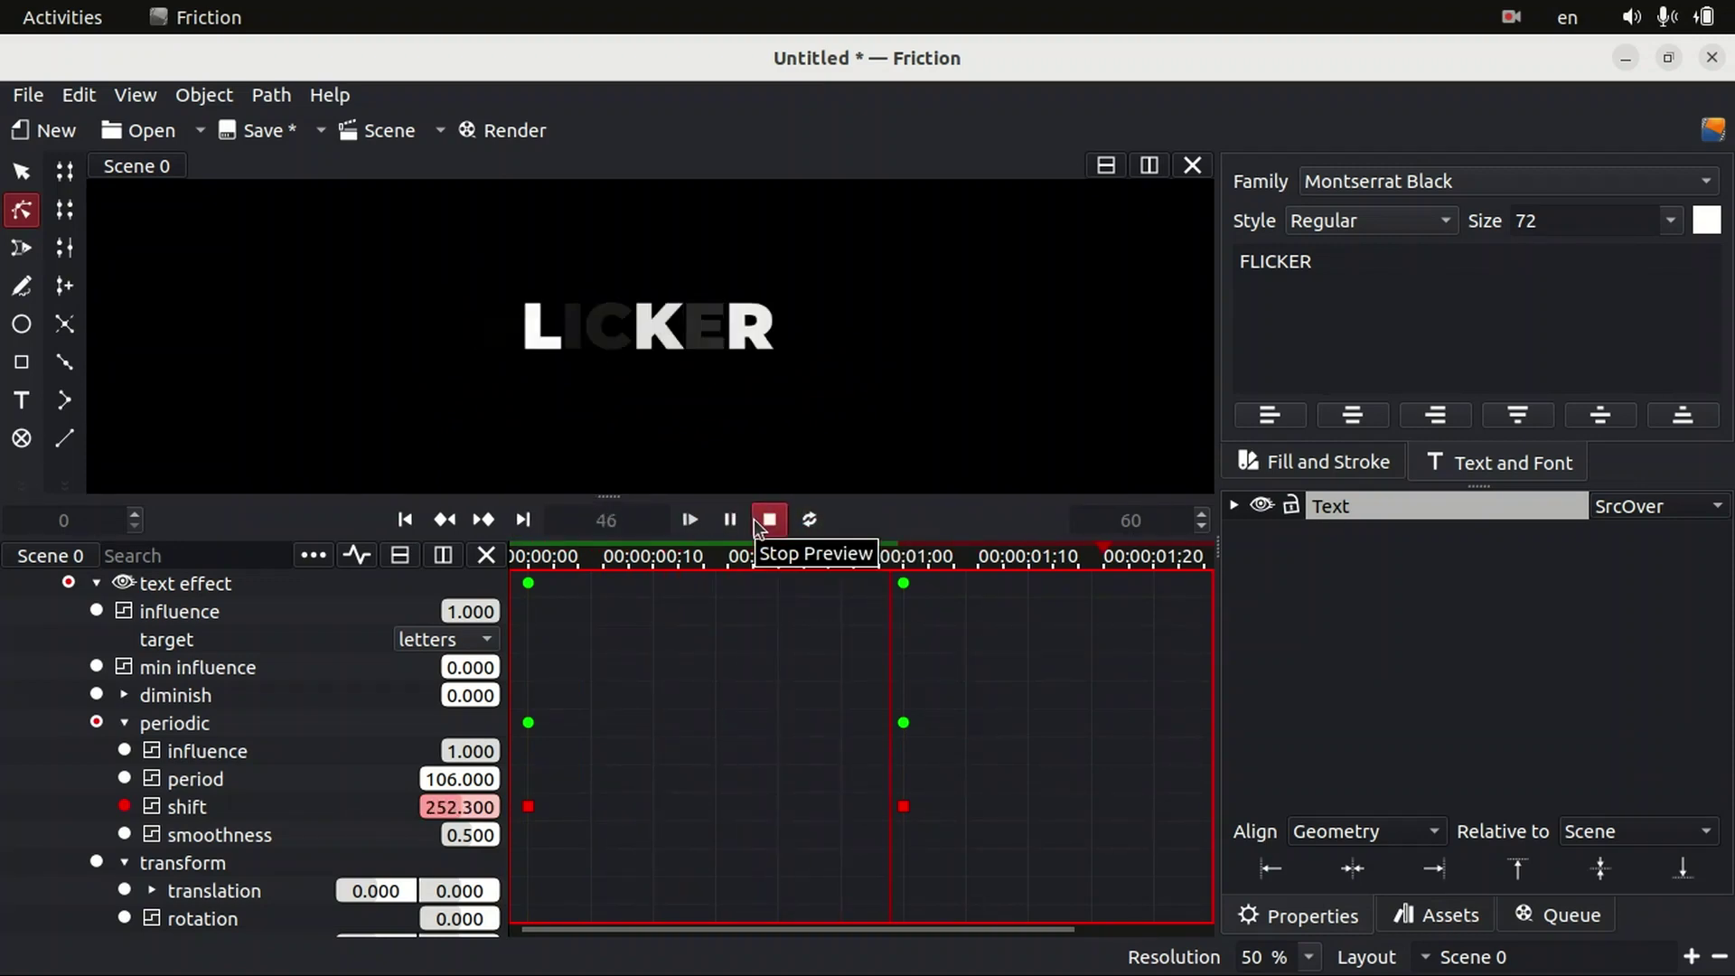
{"action": "left_click", "coordinate": [756, 519]}
{"action": "left_click", "coordinate": [723, 519]}
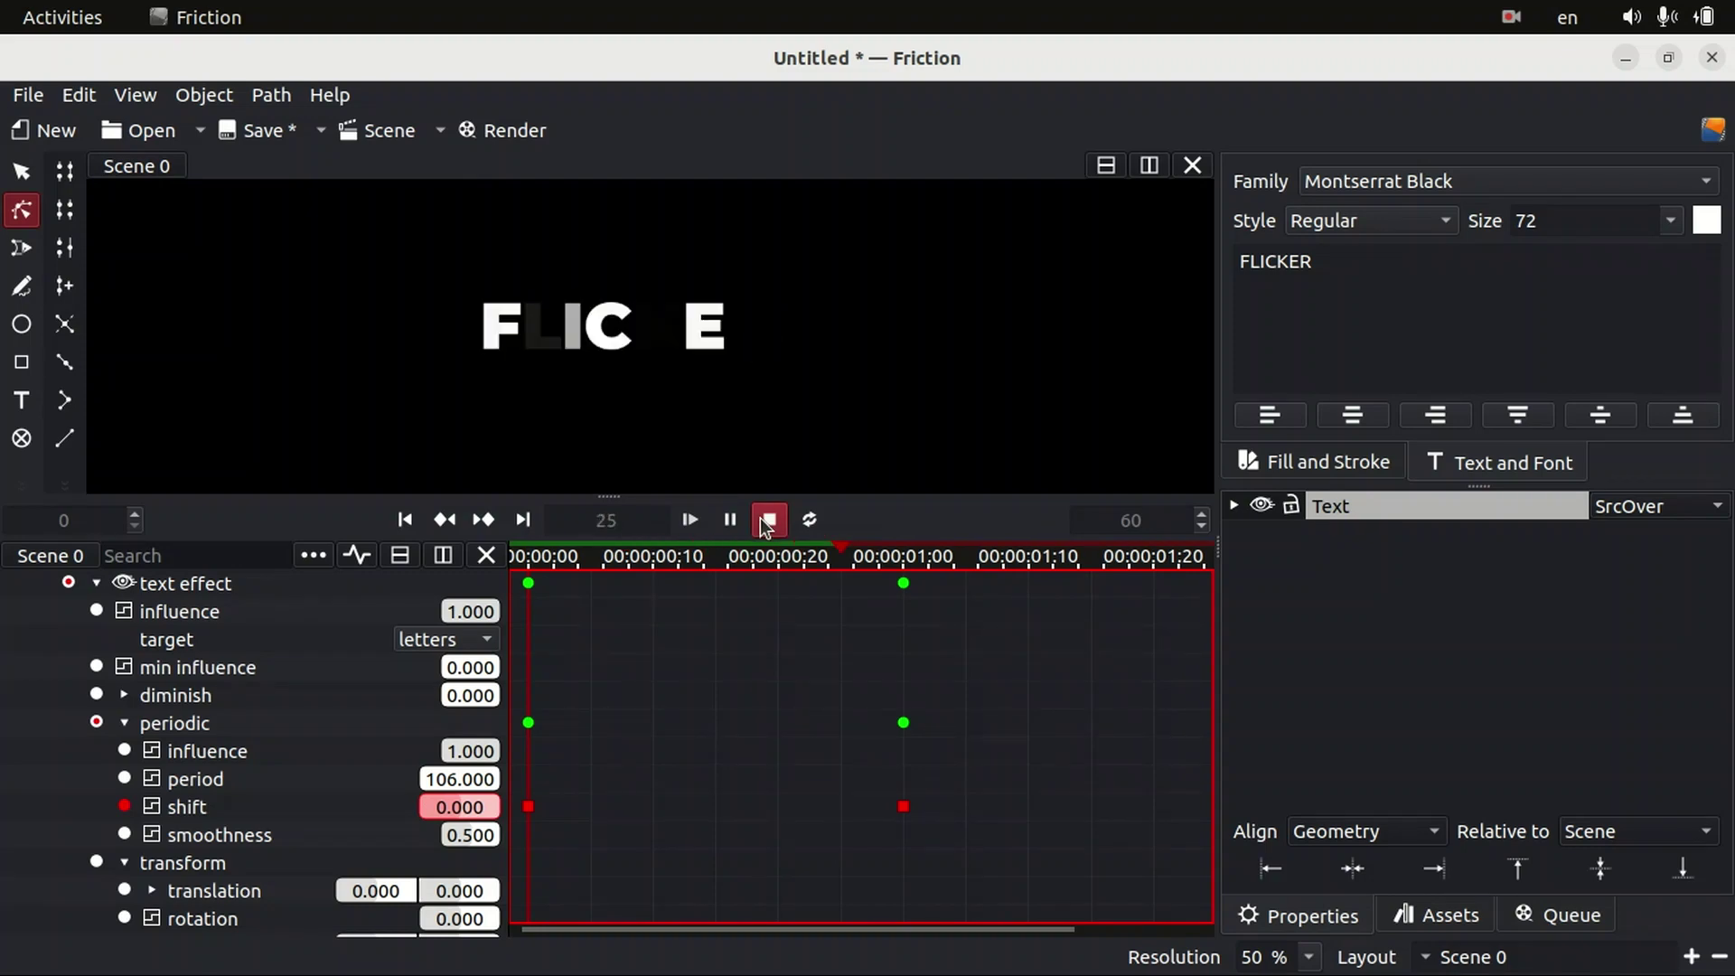
{"action": "left_click", "coordinate": [768, 519]}
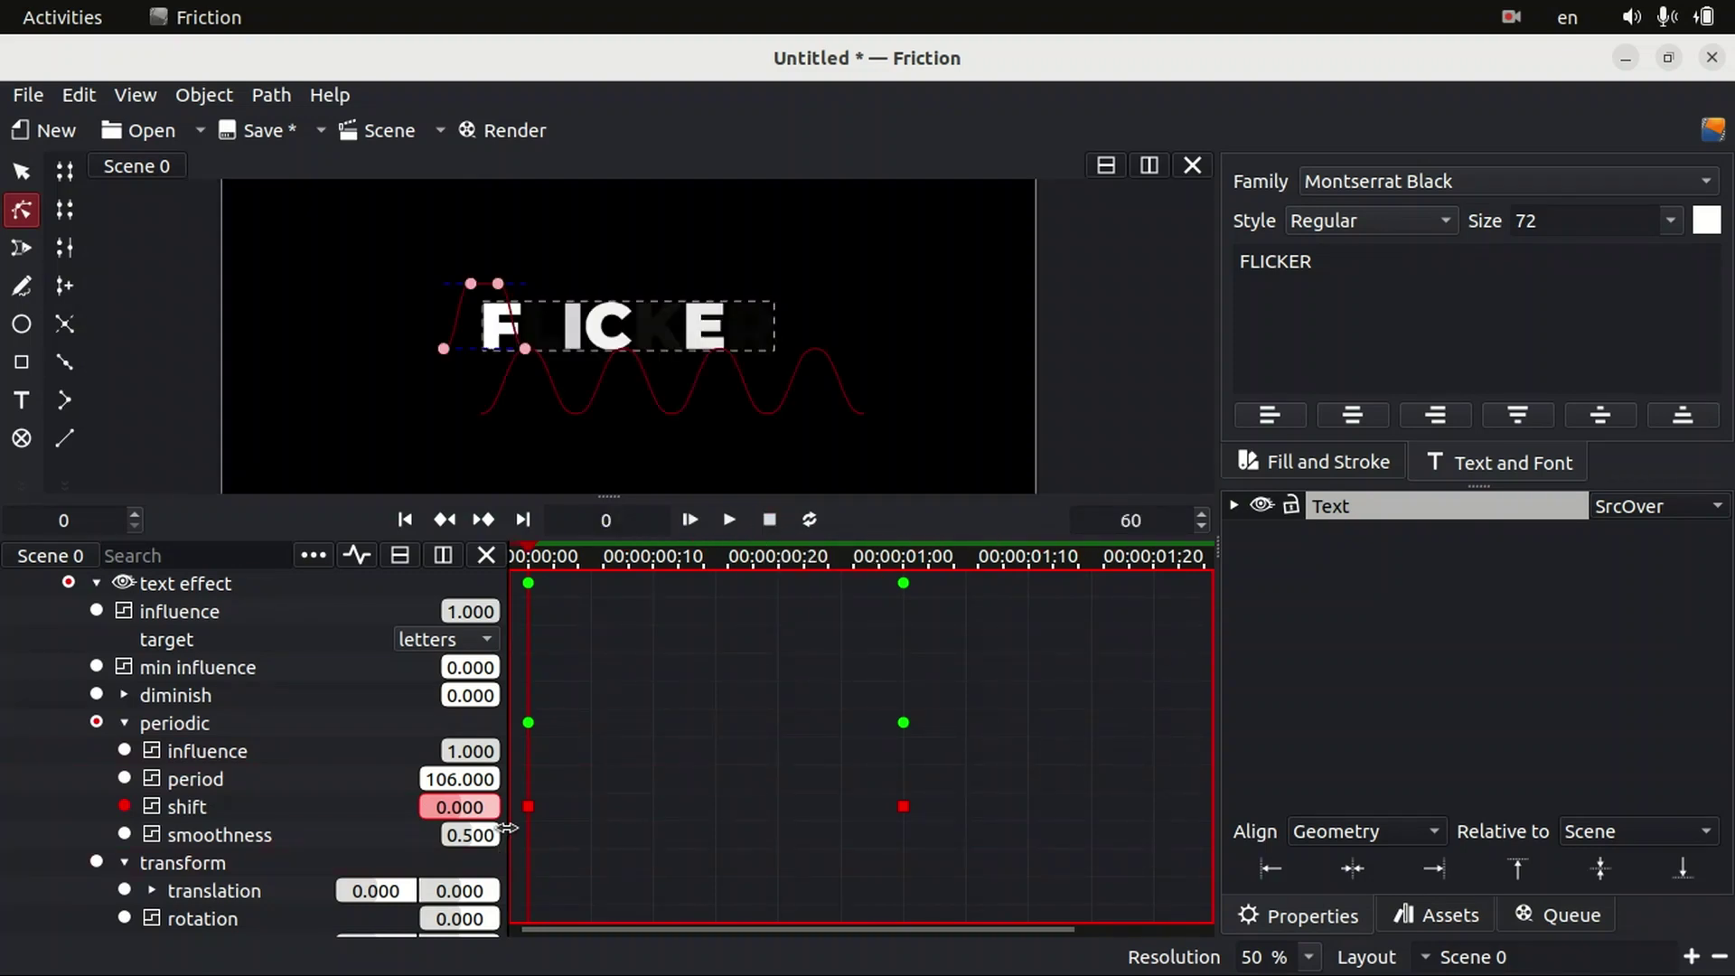
Set periodic smoothness to 1.000 and period to 82, previewing each change.
{"action": "left_click_drag", "start_coordinate": [463, 833], "coordinate": [493, 833]}
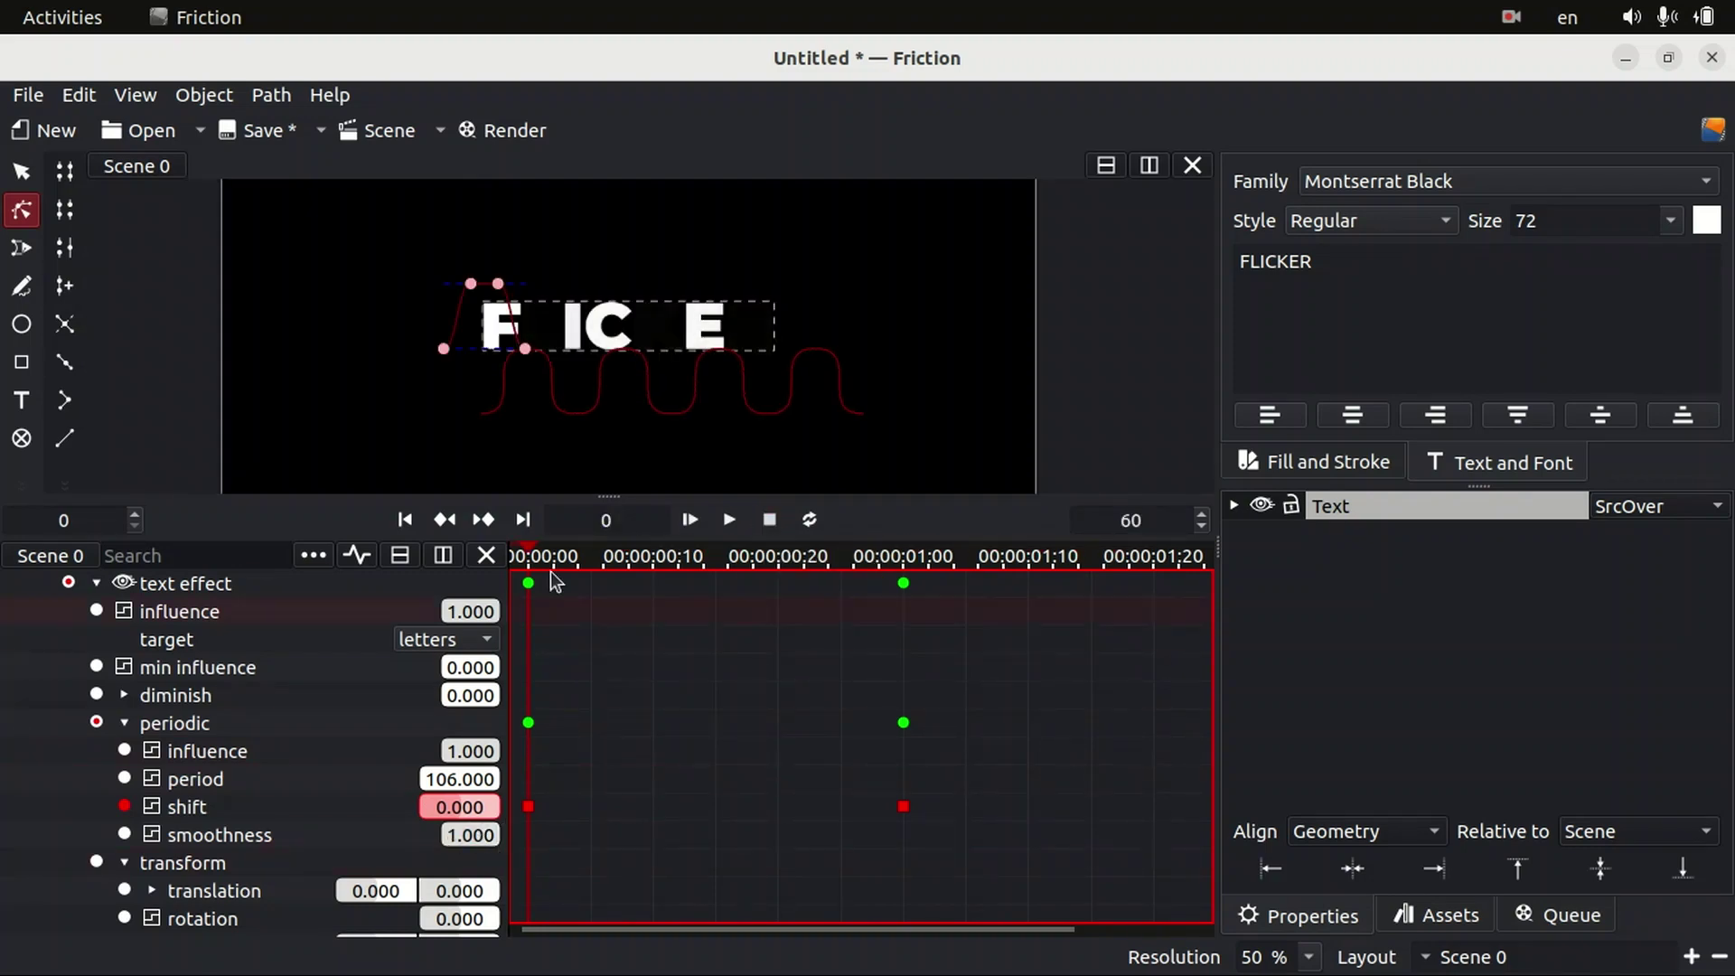
{"action": "left_click", "coordinate": [729, 520]}
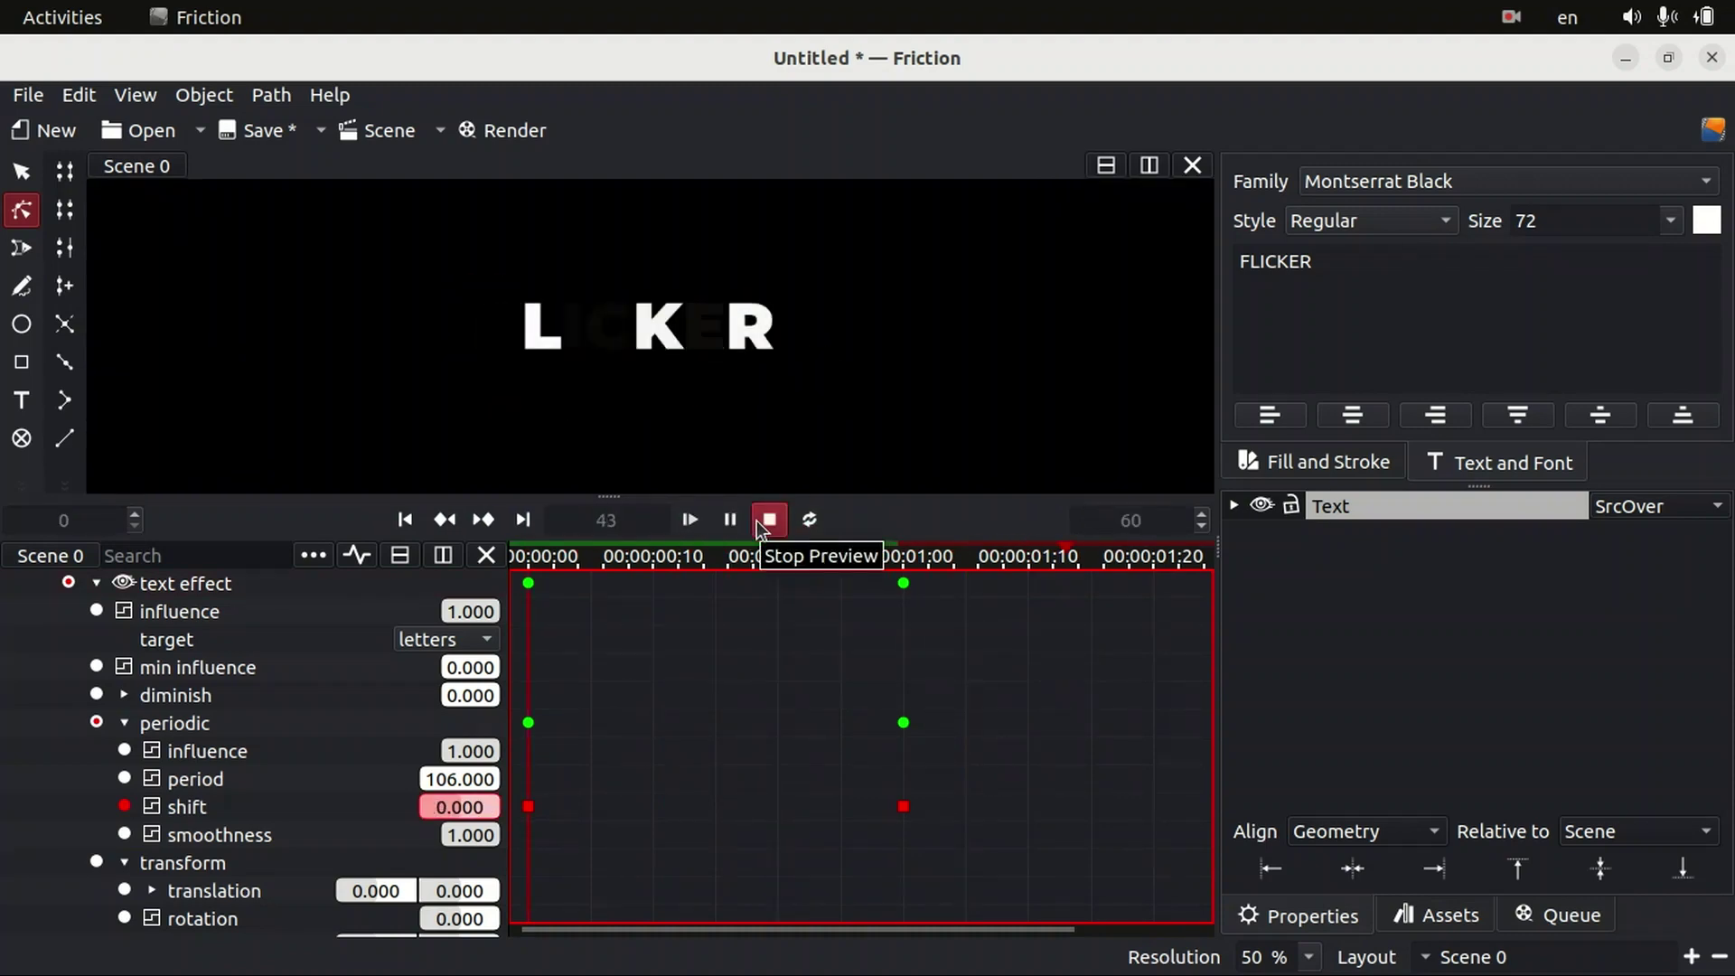
{"action": "left_click", "coordinate": [756, 521]}
{"action": "left_click_drag", "start_coordinate": [459, 779], "coordinate": [420, 779]}
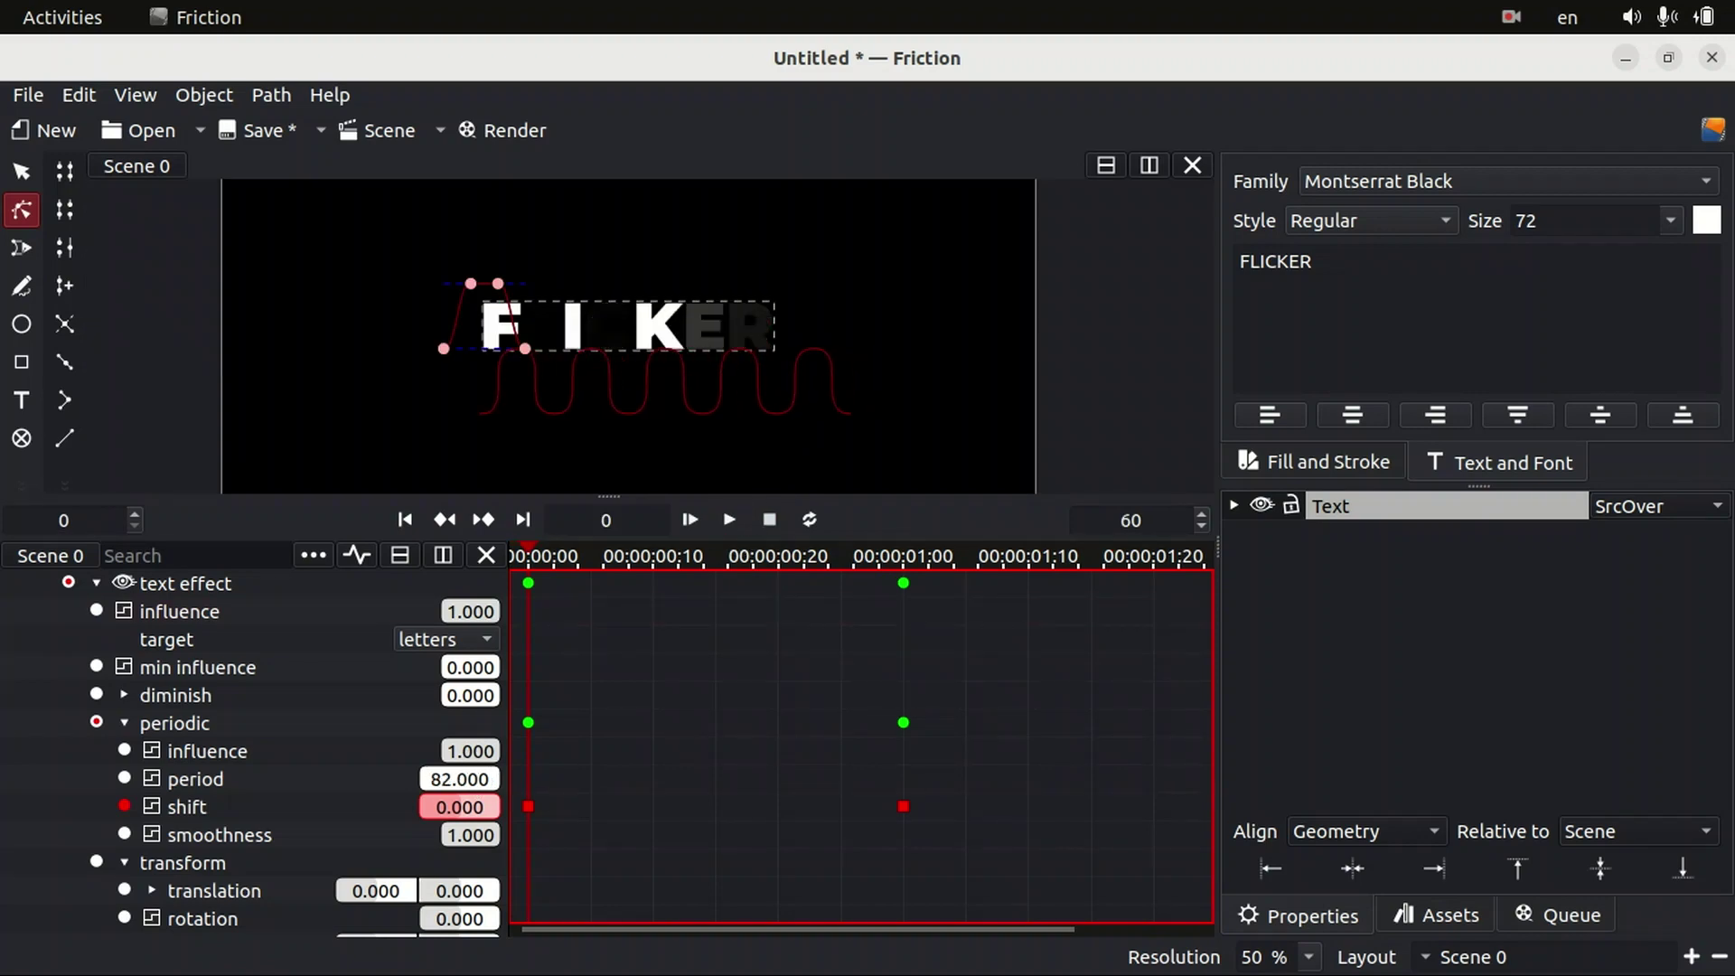
{"action": "left_click", "coordinate": [690, 520]}
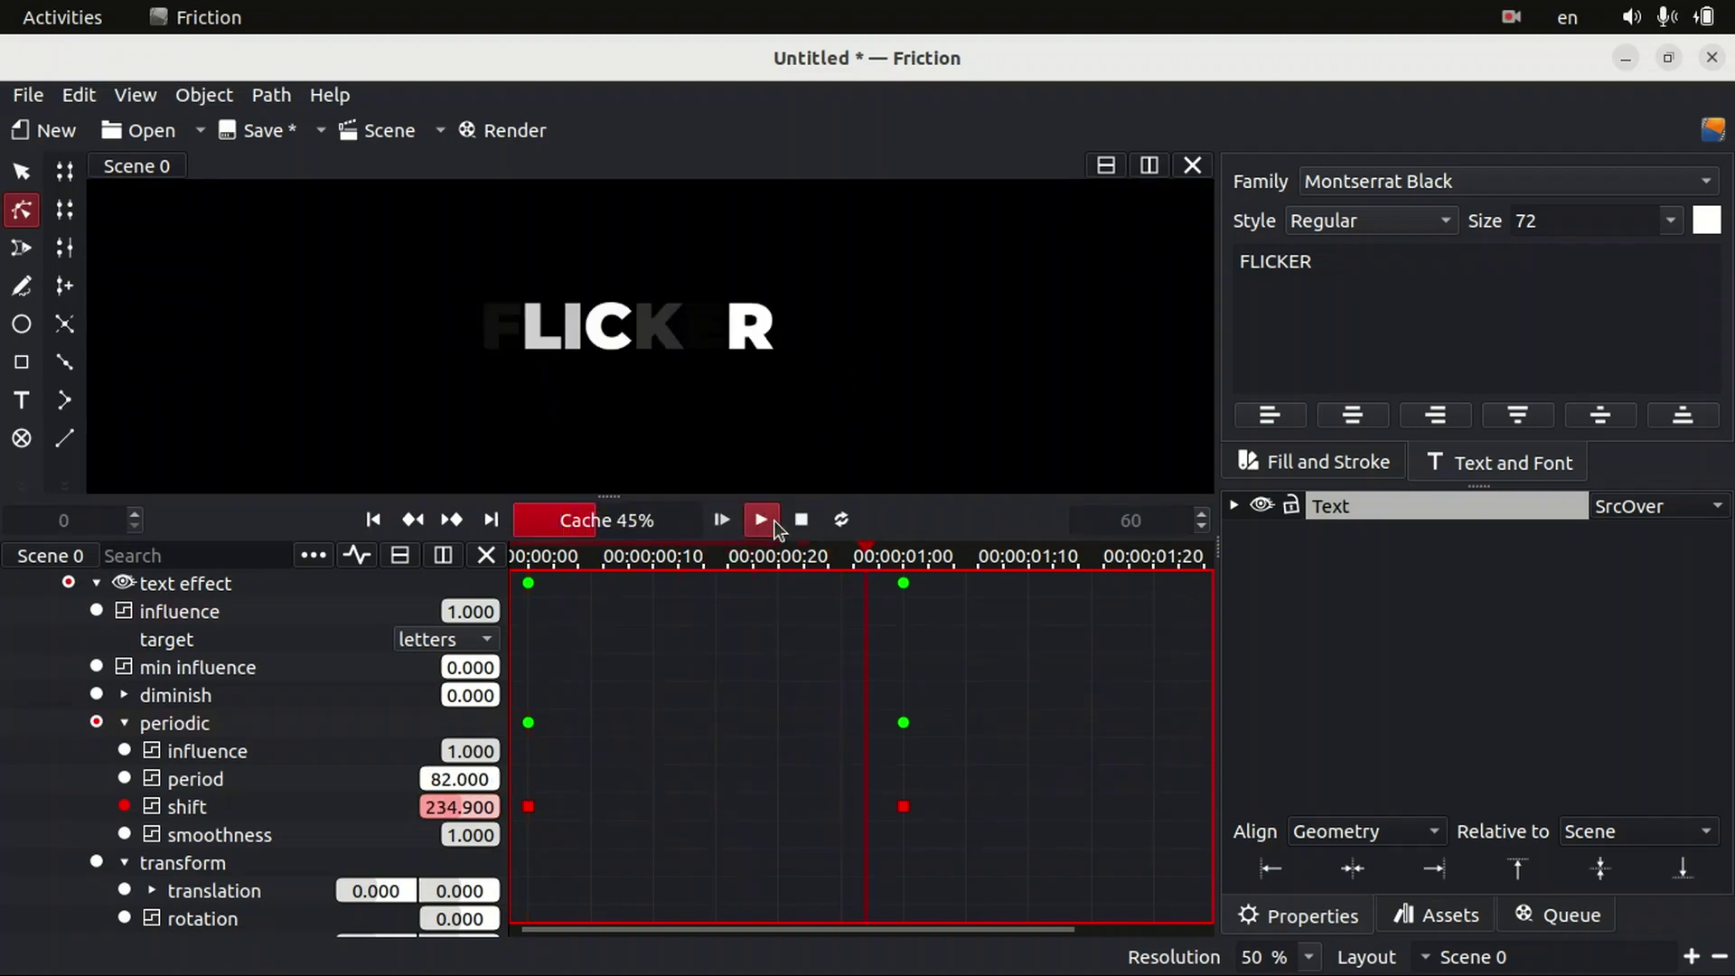
{"action": "left_click", "coordinate": [772, 528]}
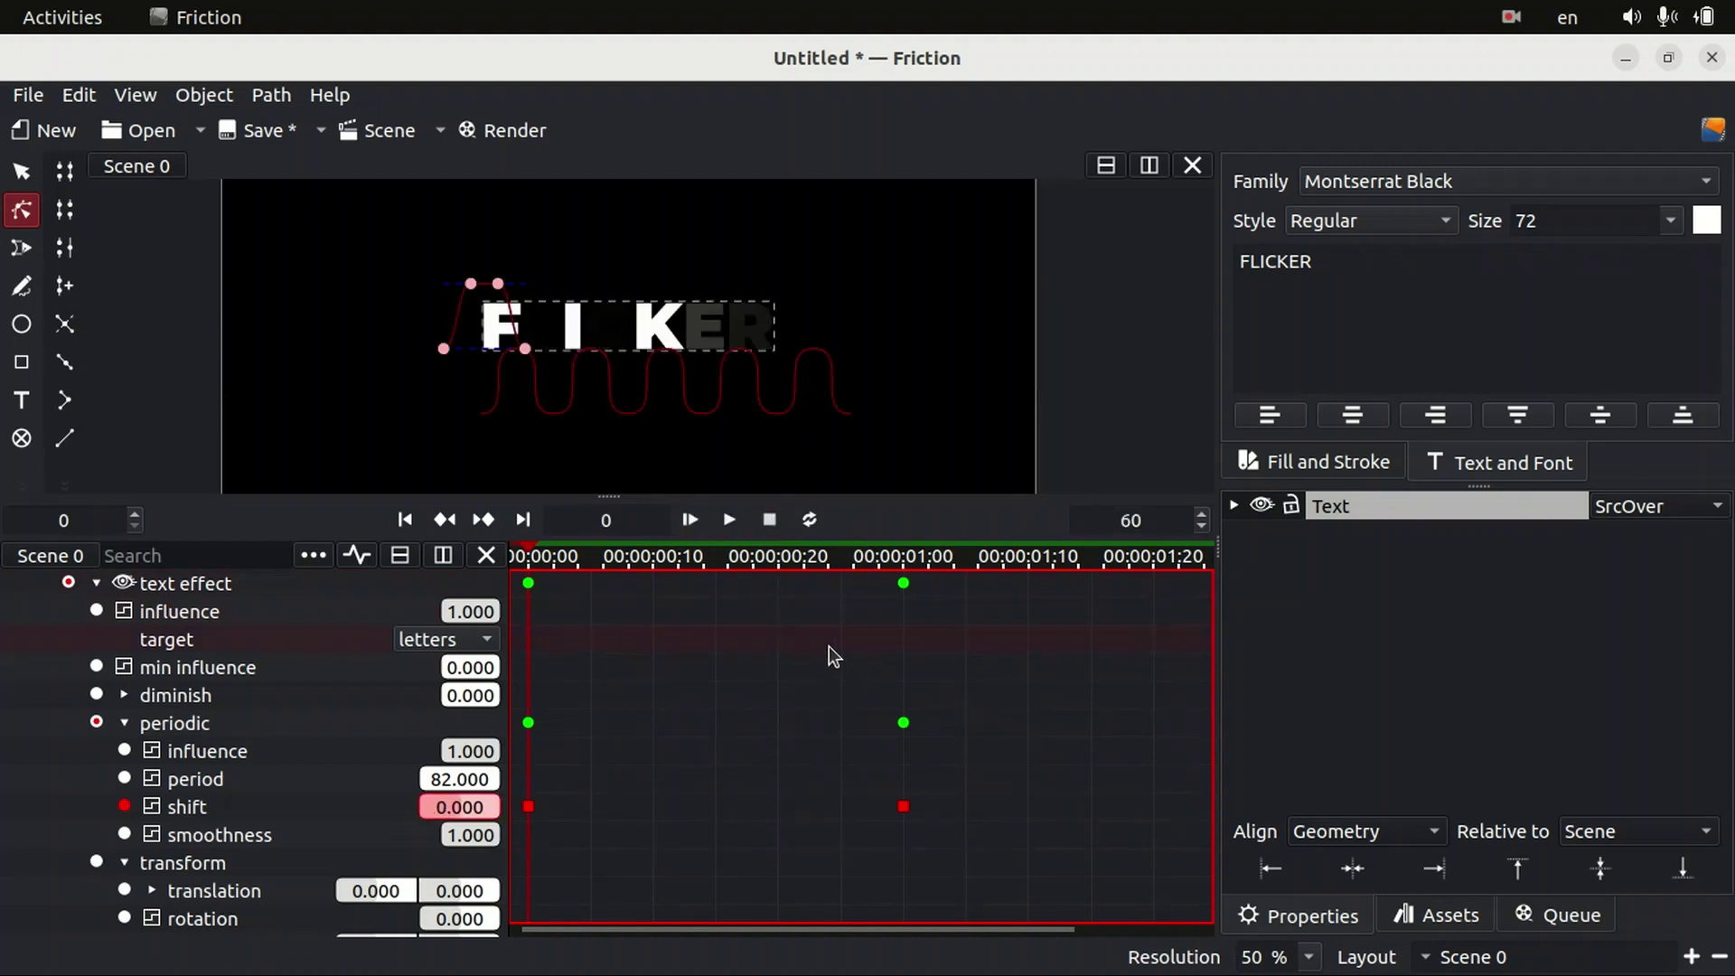
Keyframe the periodic influence at 1.000 on frame 20.
{"action": "left_click", "coordinate": [809, 567]}
{"action": "key", "text": "space"}
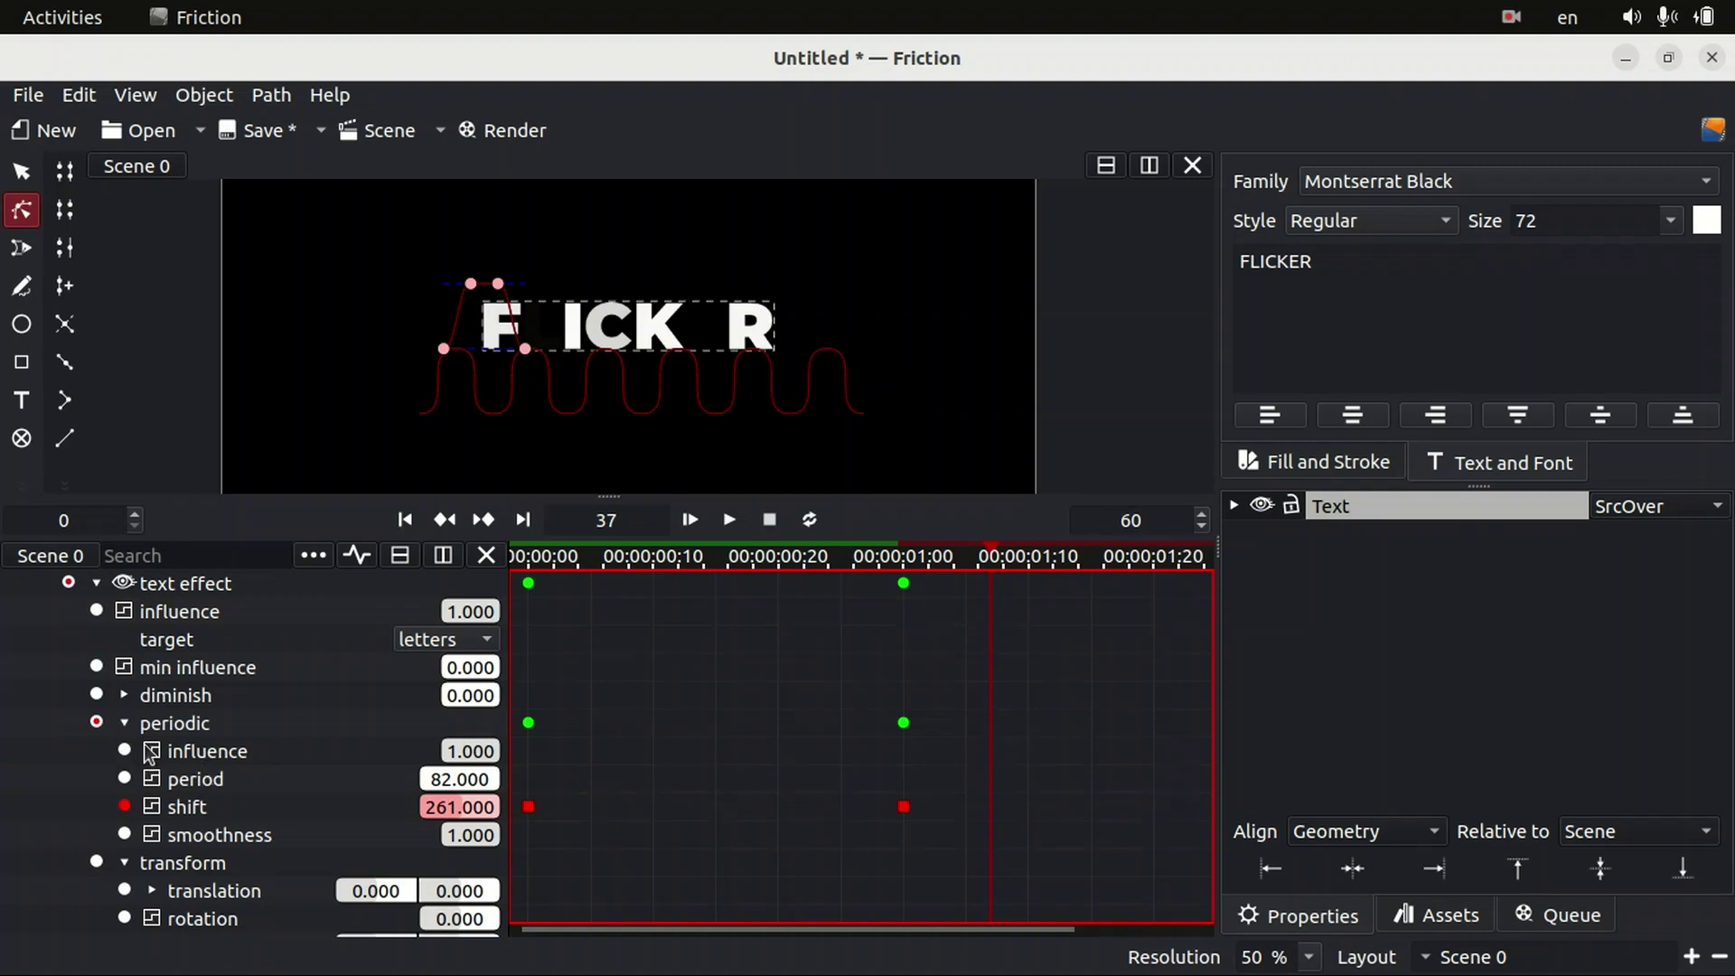
{"action": "left_click_drag", "start_coordinate": [894, 553], "coordinate": [771, 548]}
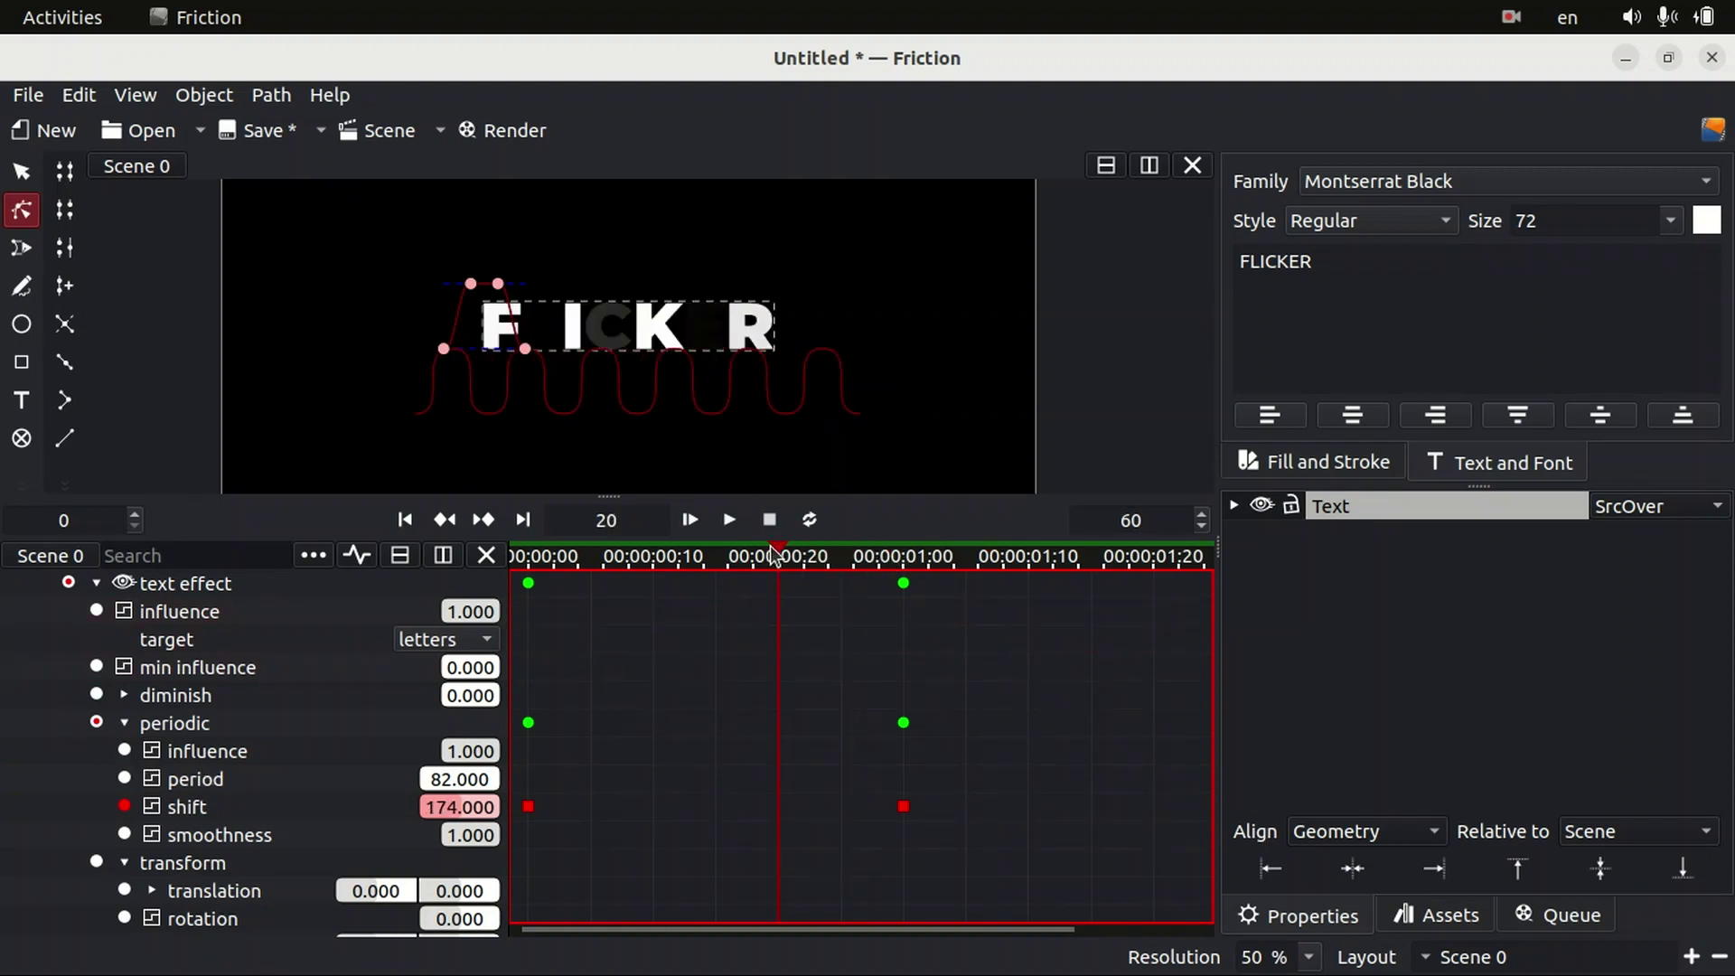
{"action": "left_click", "coordinate": [124, 750]}
{"action": "left_click_drag", "start_coordinate": [795, 574], "coordinate": [1003, 555]}
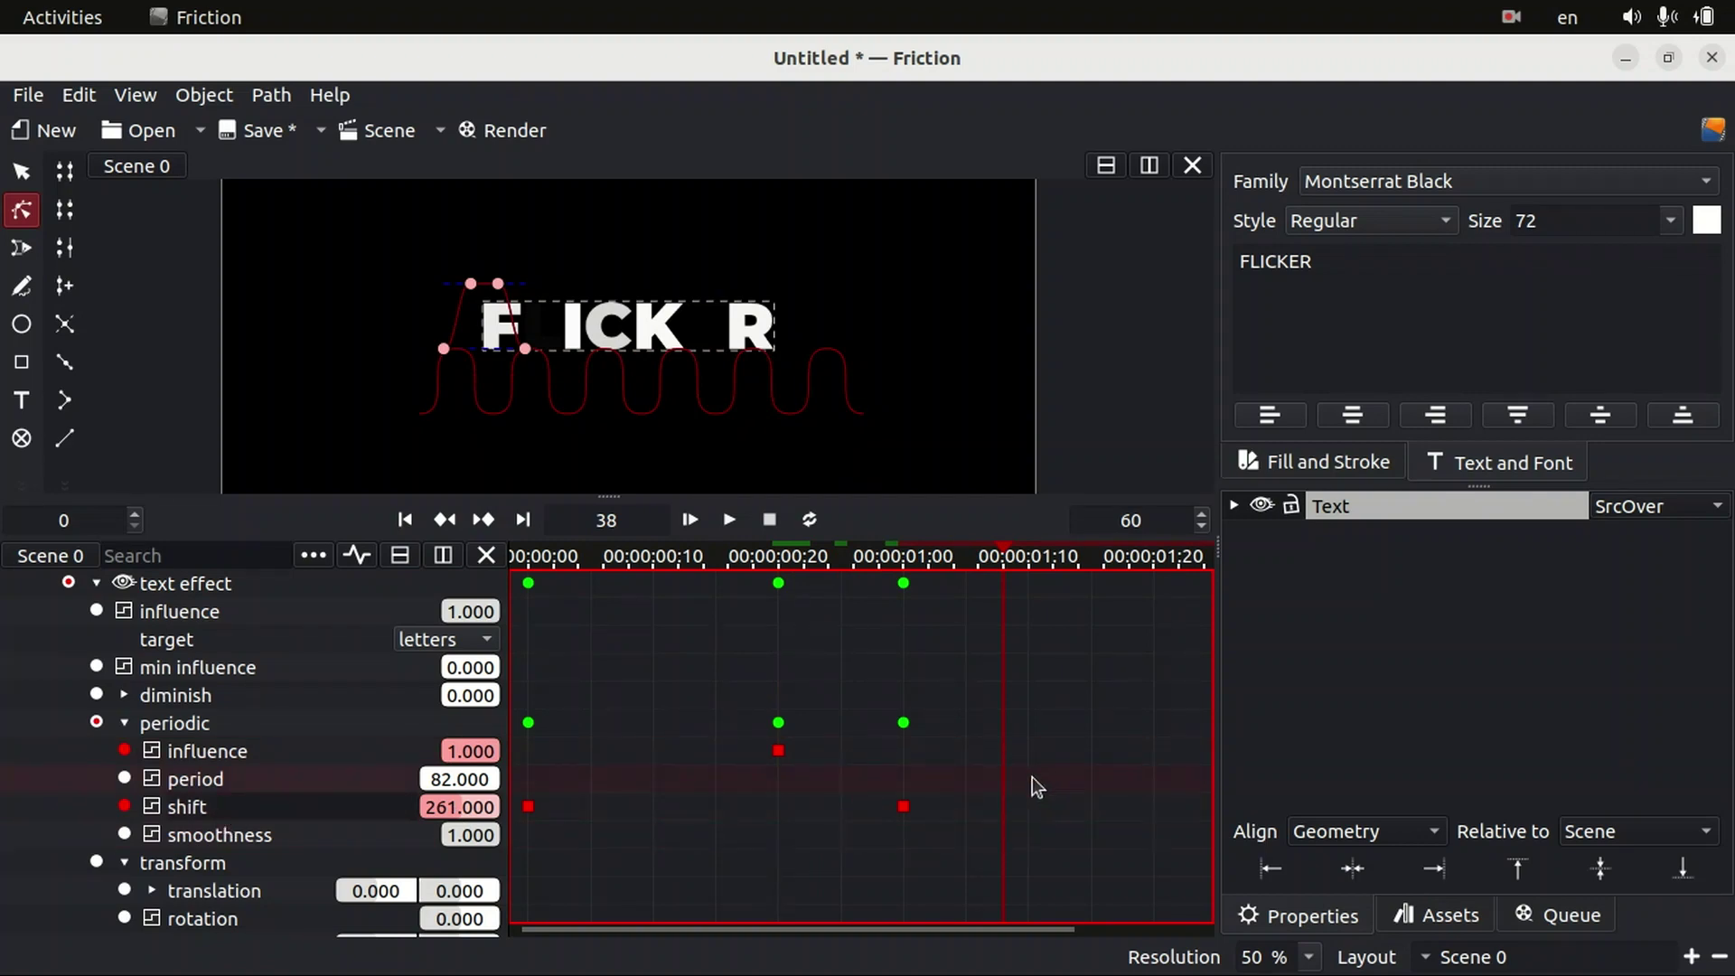
Keyframe periodic influence to 0 at frame 38 and preview the fading flicker on loop.
{"action": "left_click_drag", "start_coordinate": [485, 755], "coordinate": [394, 756]}
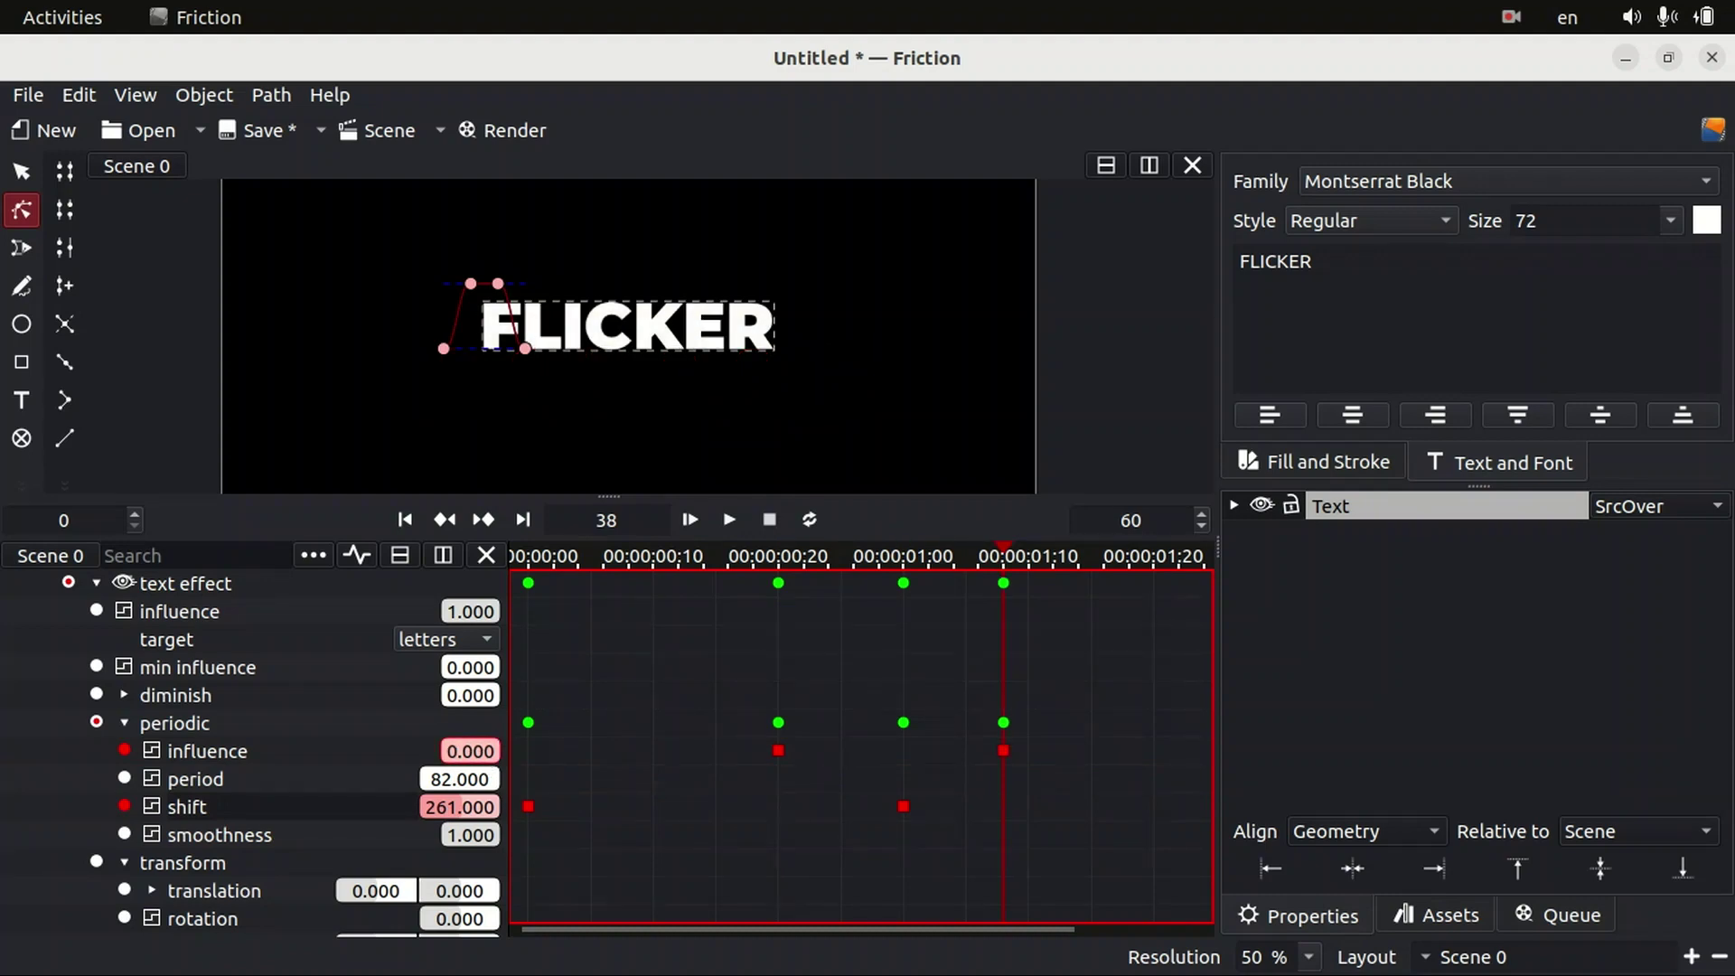
{"action": "left_click", "coordinate": [404, 520]}
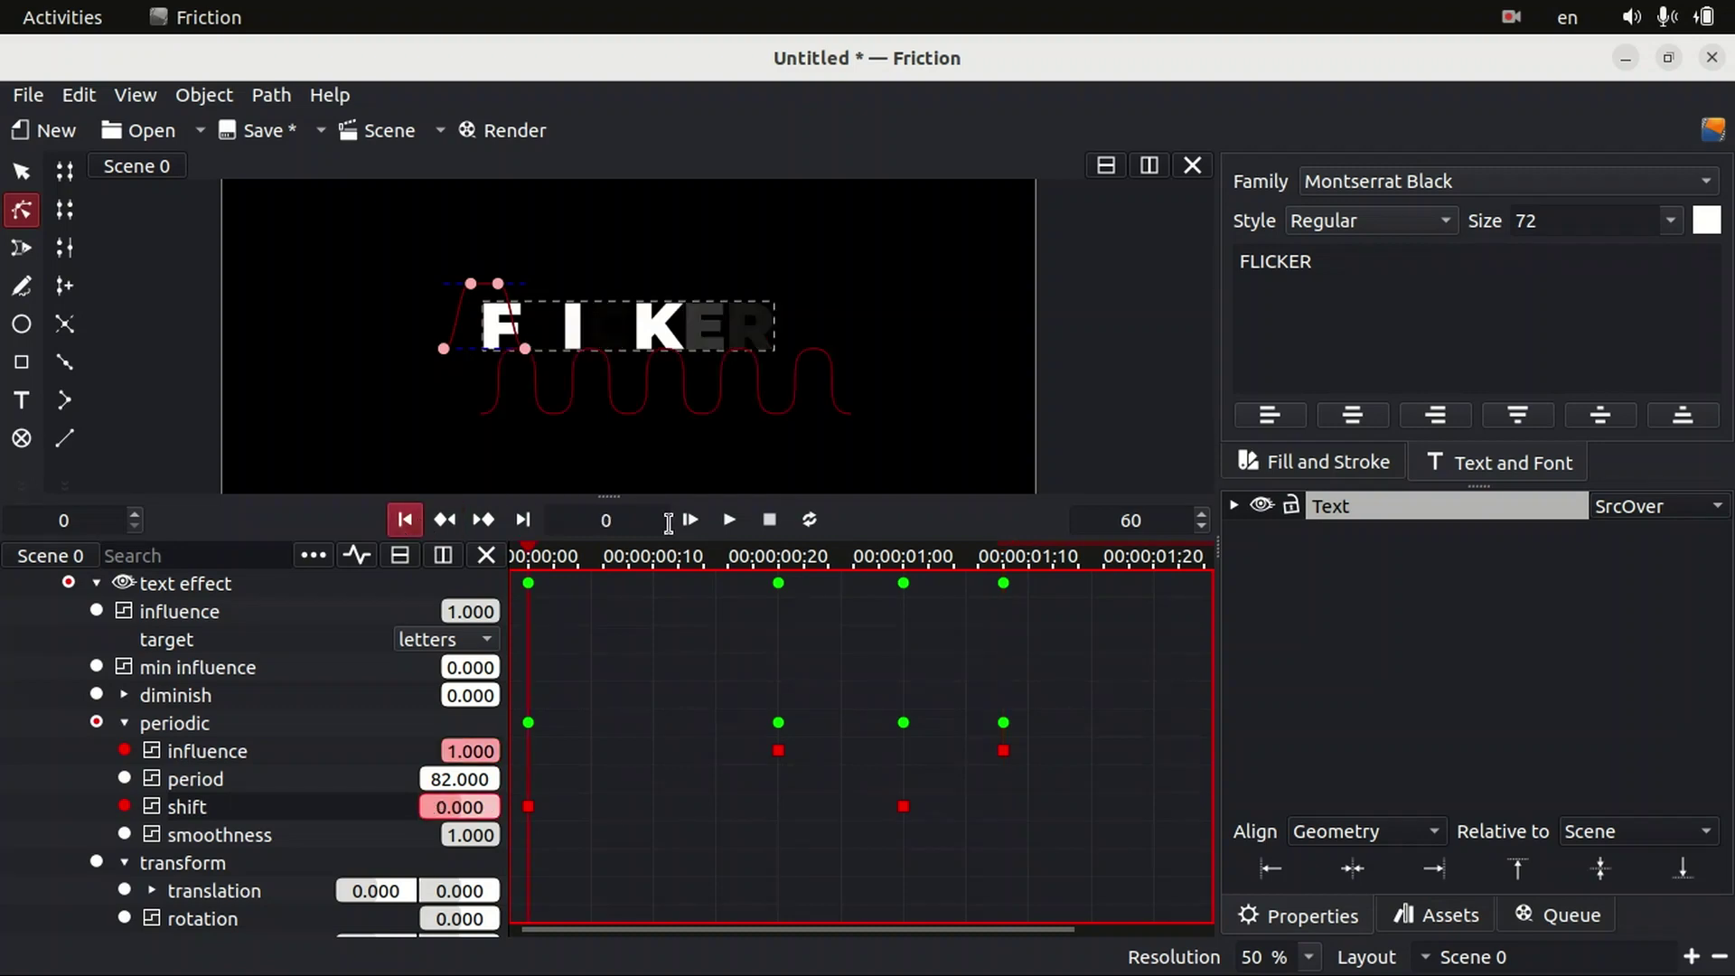
{"action": "left_click", "coordinate": [729, 519]}
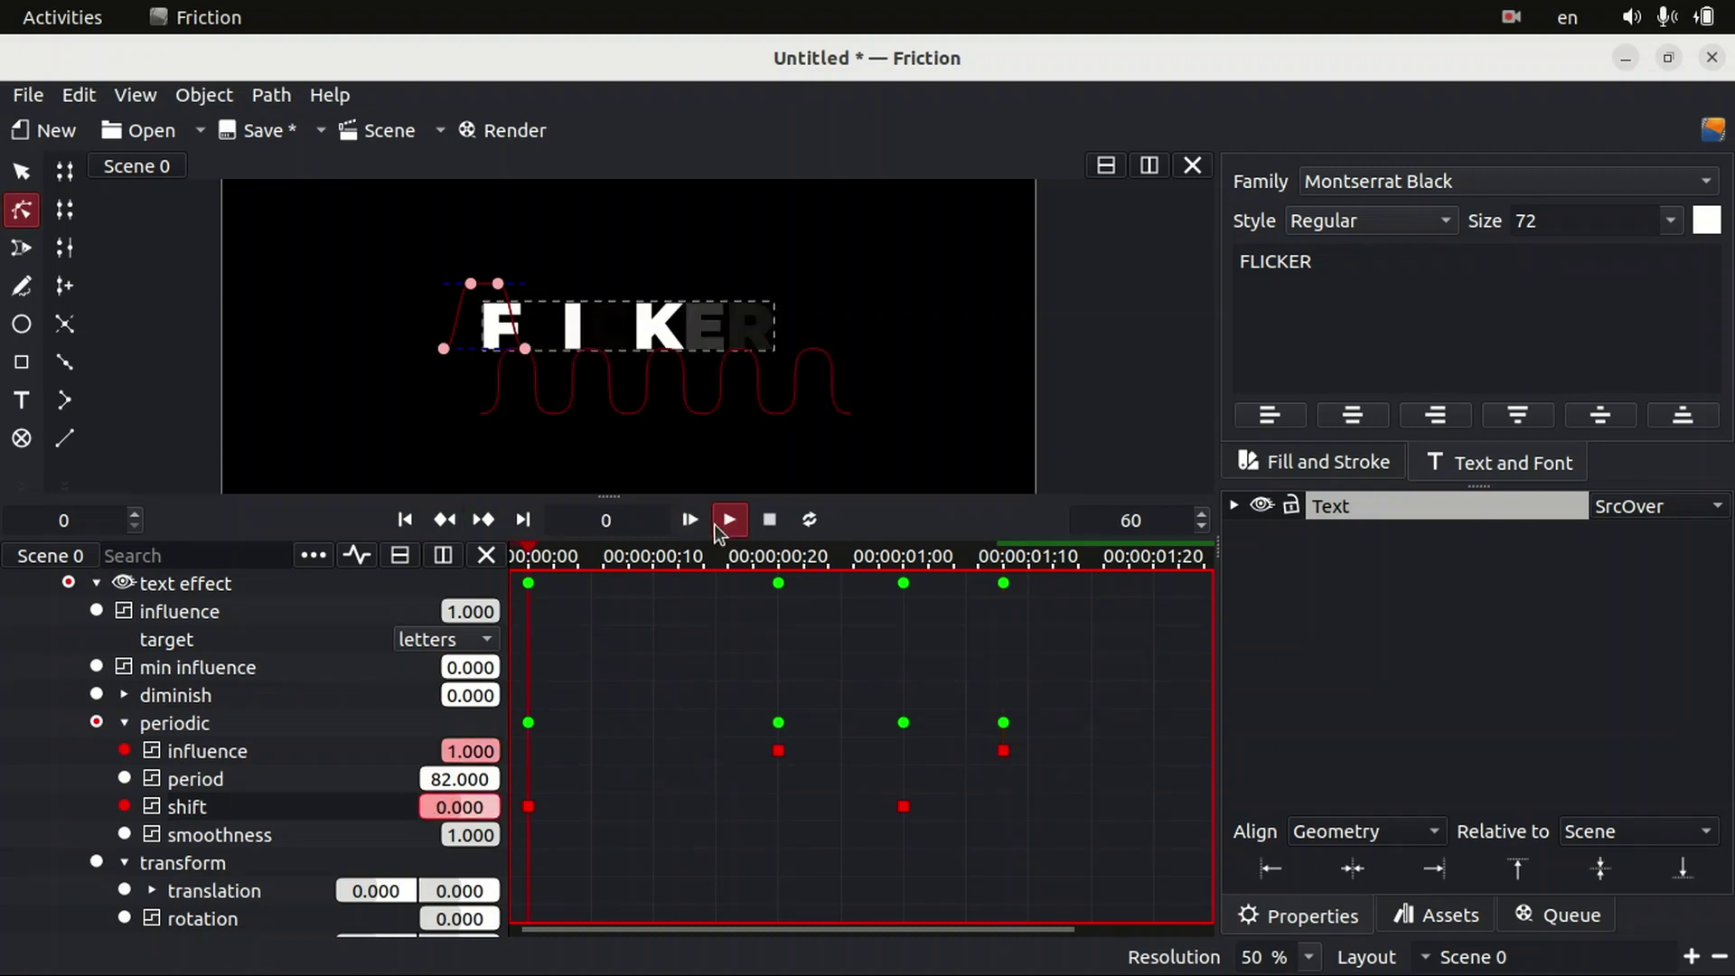
{"action": "left_click", "coordinate": [779, 522]}
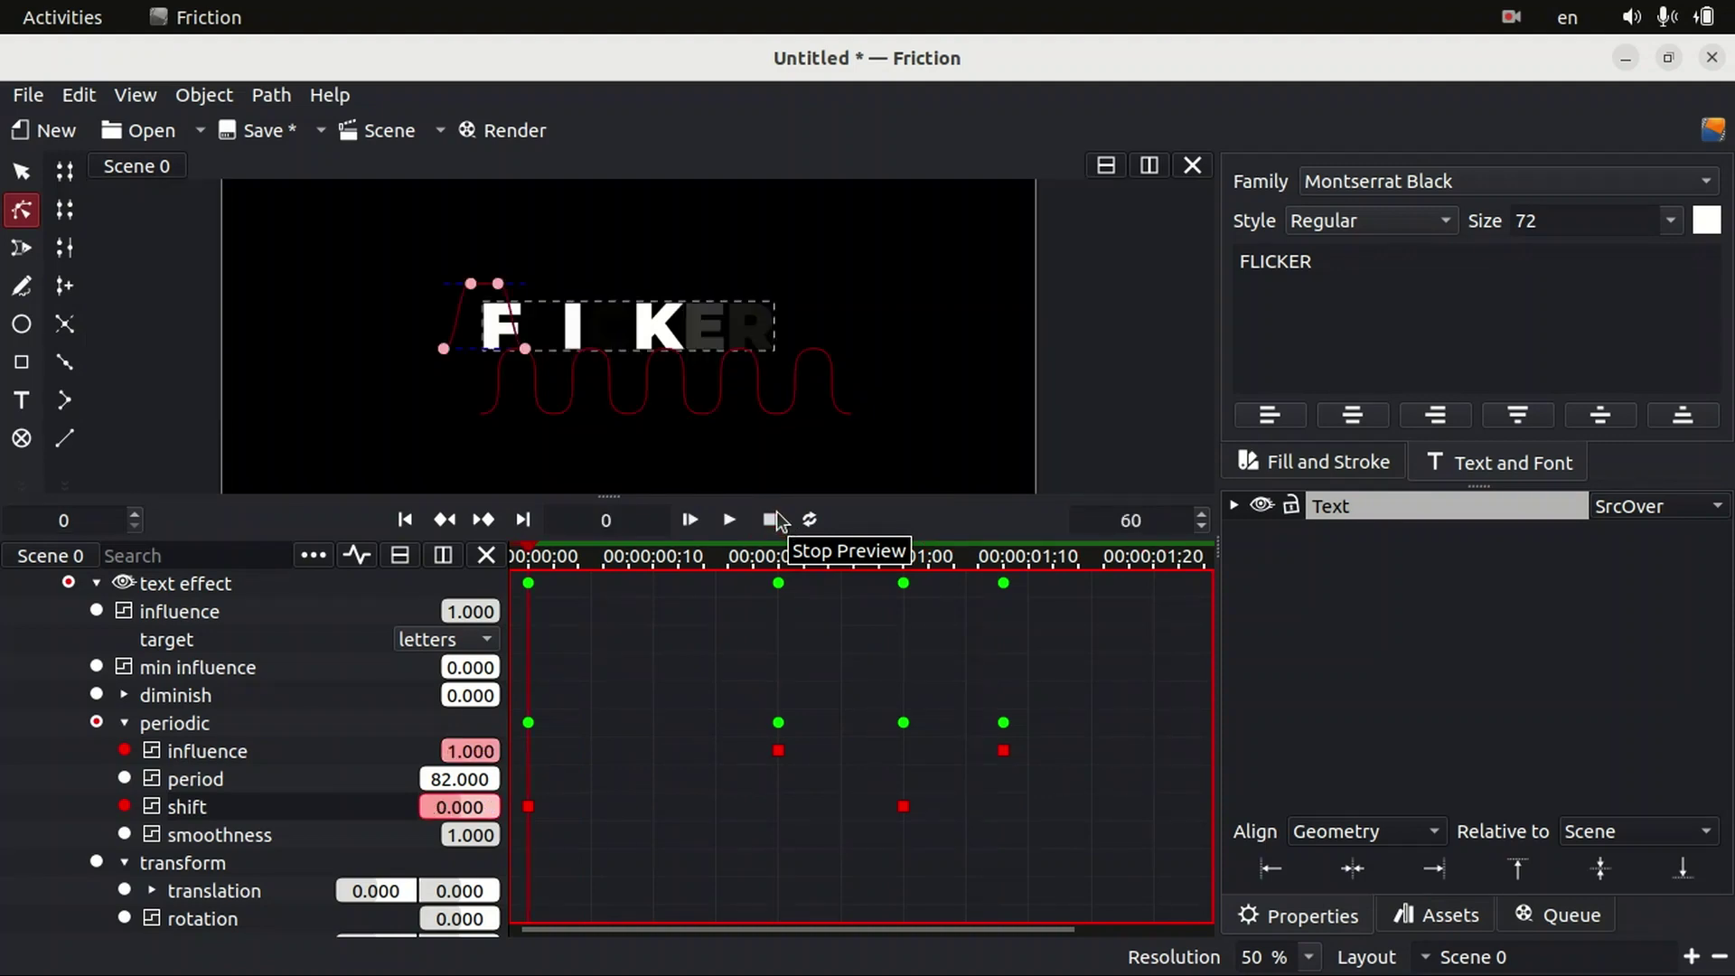
{"action": "left_click", "coordinate": [730, 520]}
{"action": "left_click", "coordinate": [807, 521]}
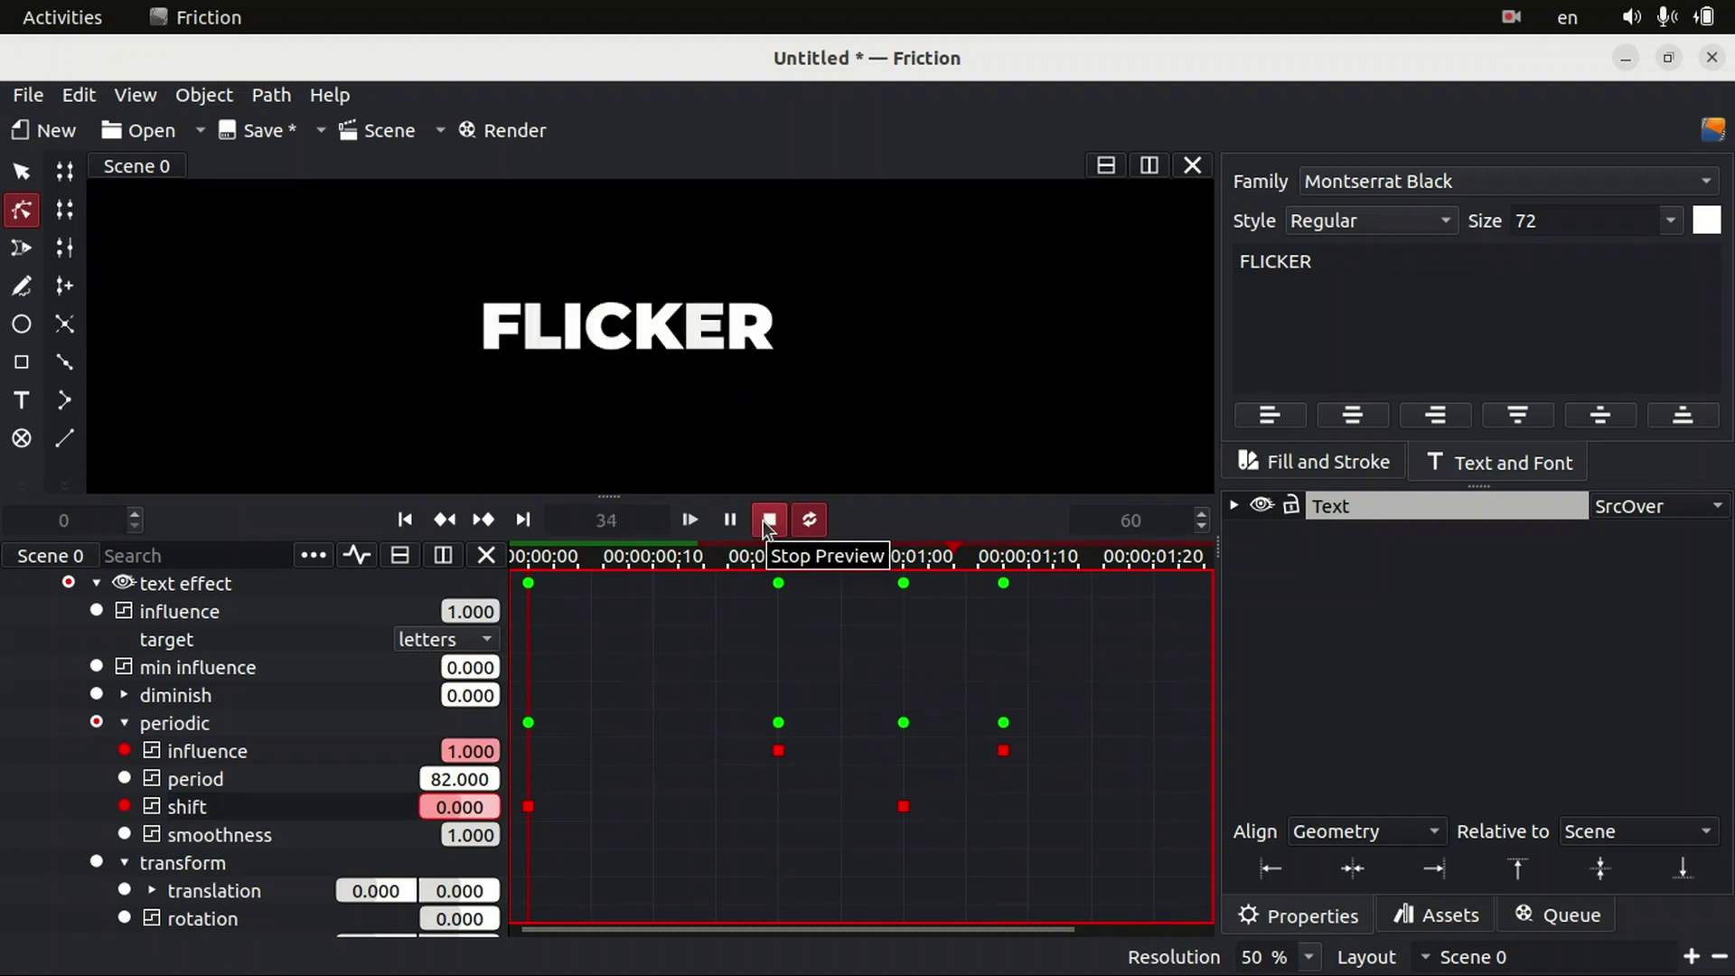
{"action": "left_click", "coordinate": [768, 520]}
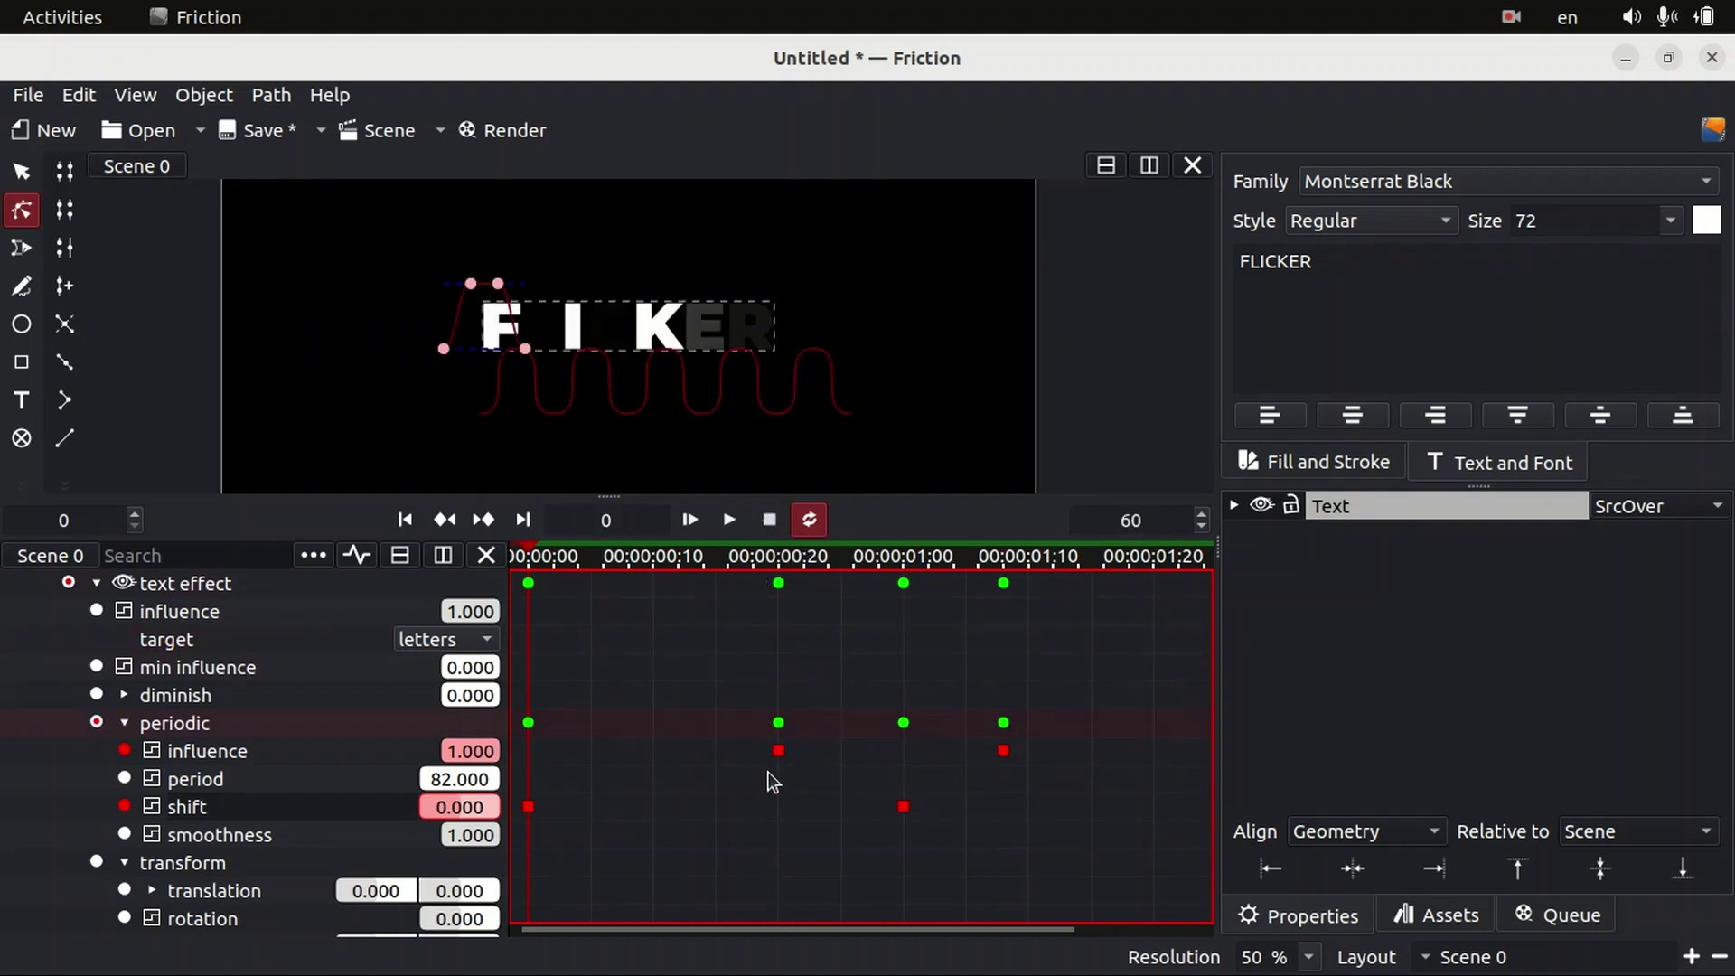
Inspect the shift and influence curves in the graph view, then collapse the Text layer.
{"action": "left_click", "coordinate": [361, 561]}
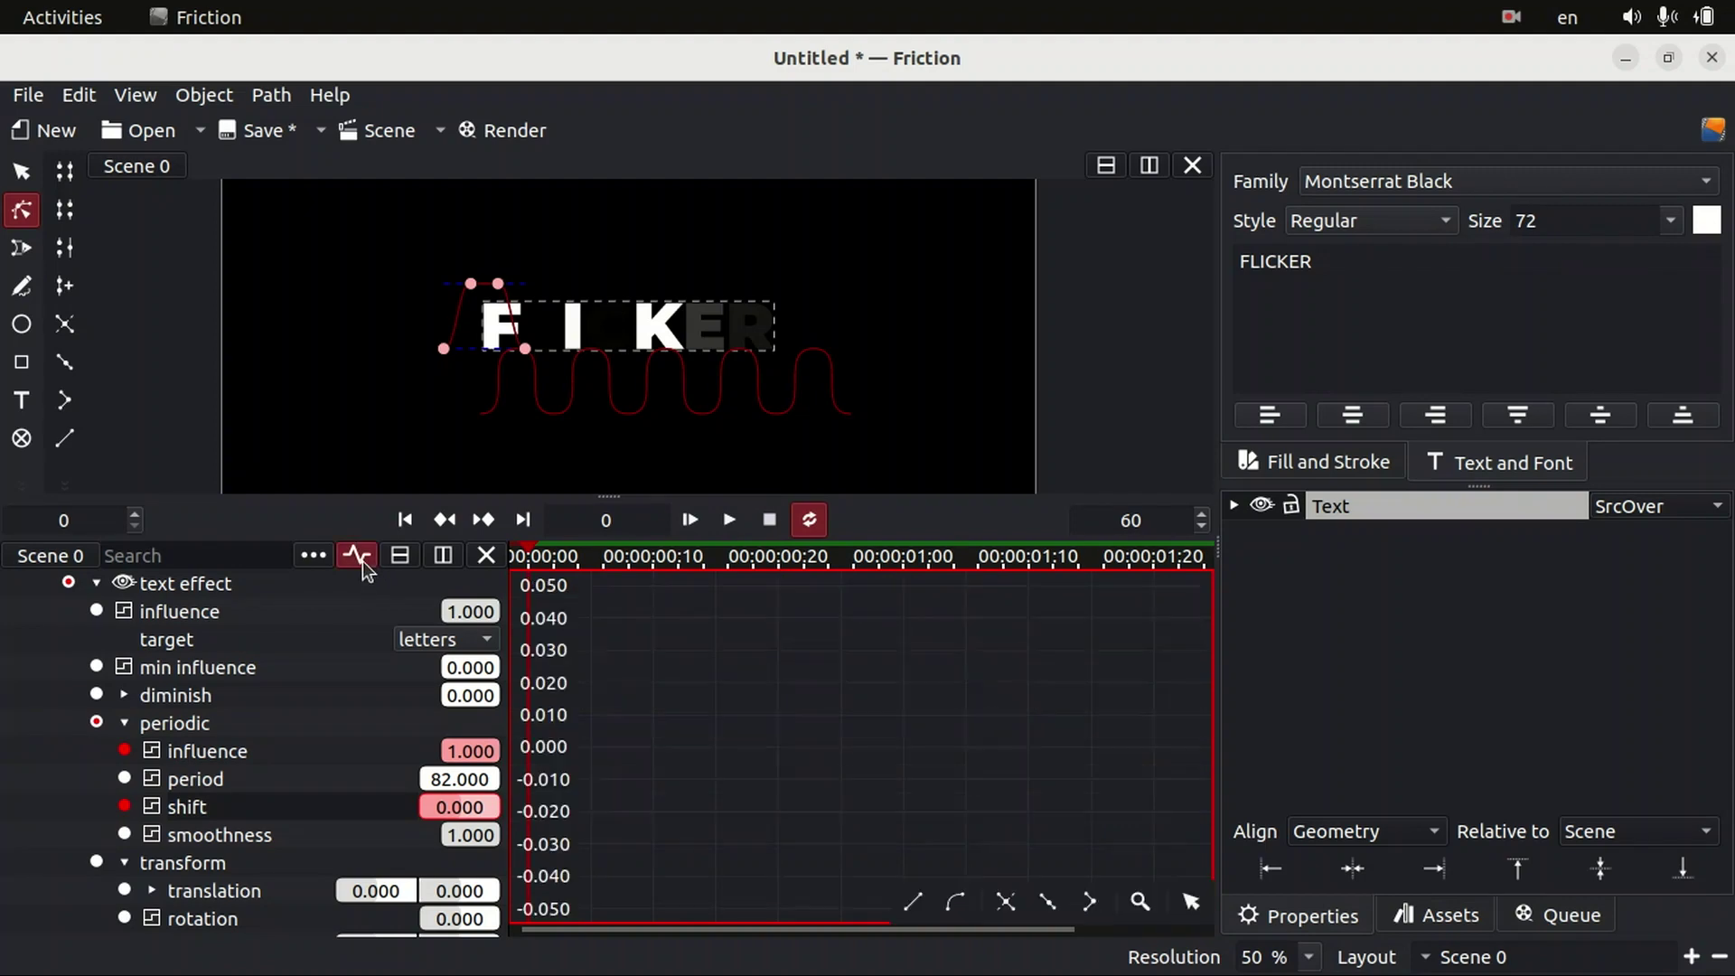
{"action": "left_click", "coordinate": [151, 806]}
{"action": "left_click", "coordinate": [151, 751]}
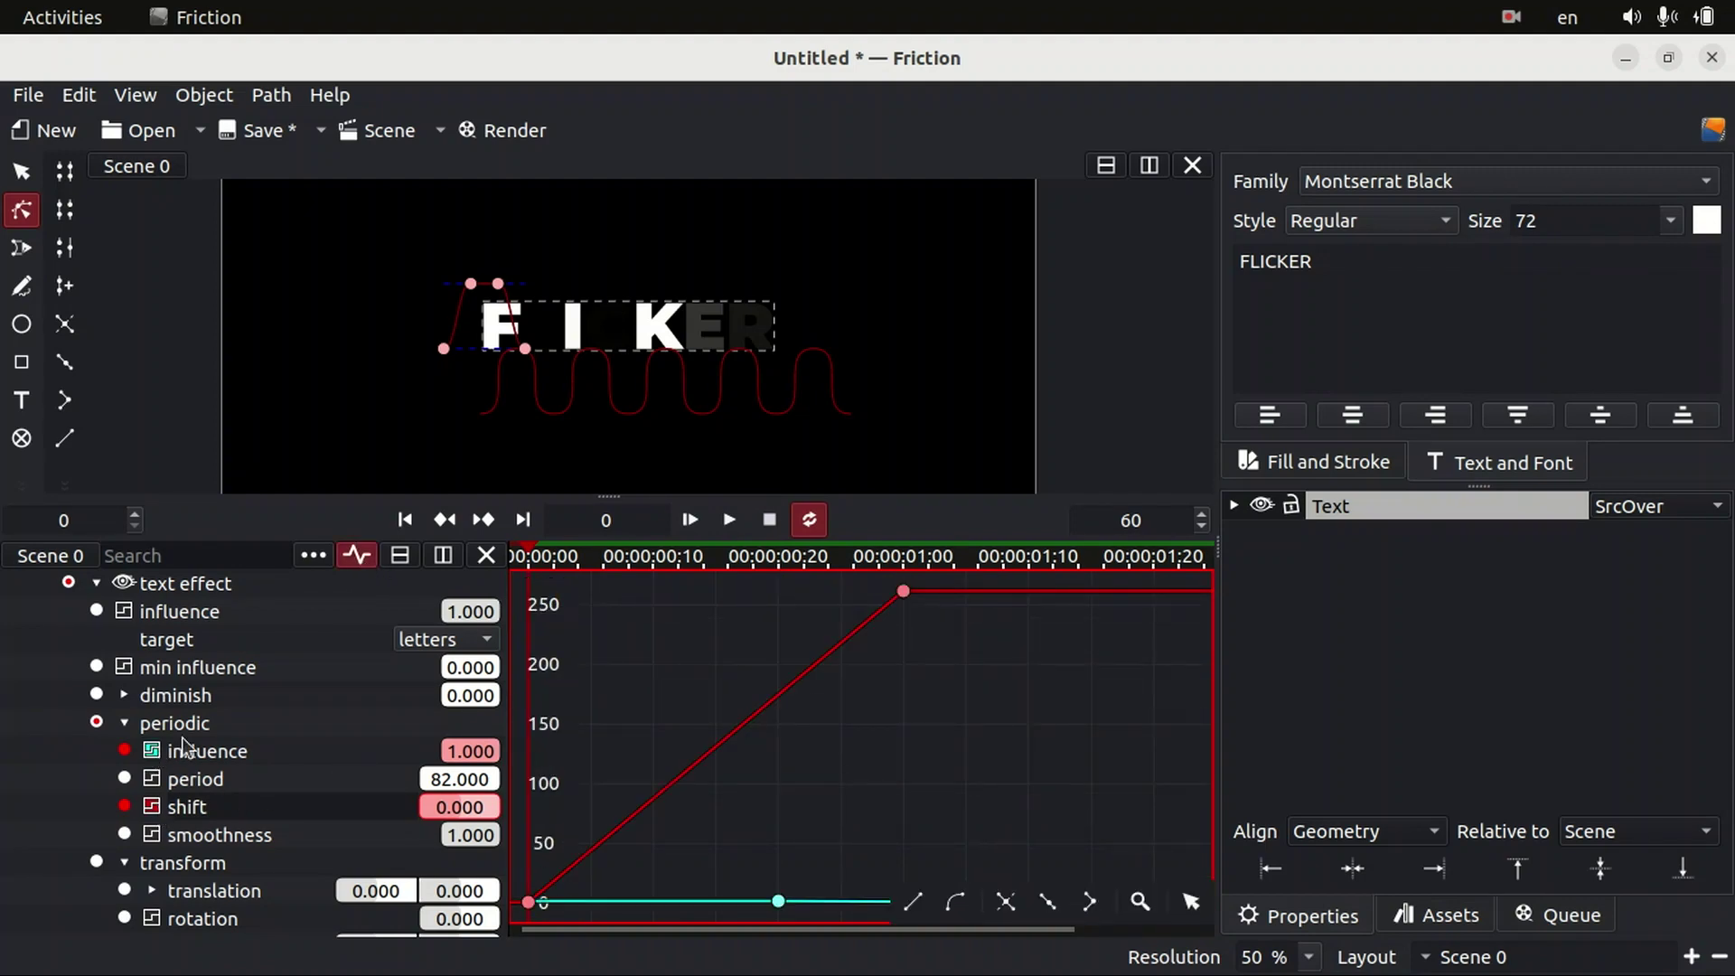
{"action": "left_click", "coordinate": [159, 800]}
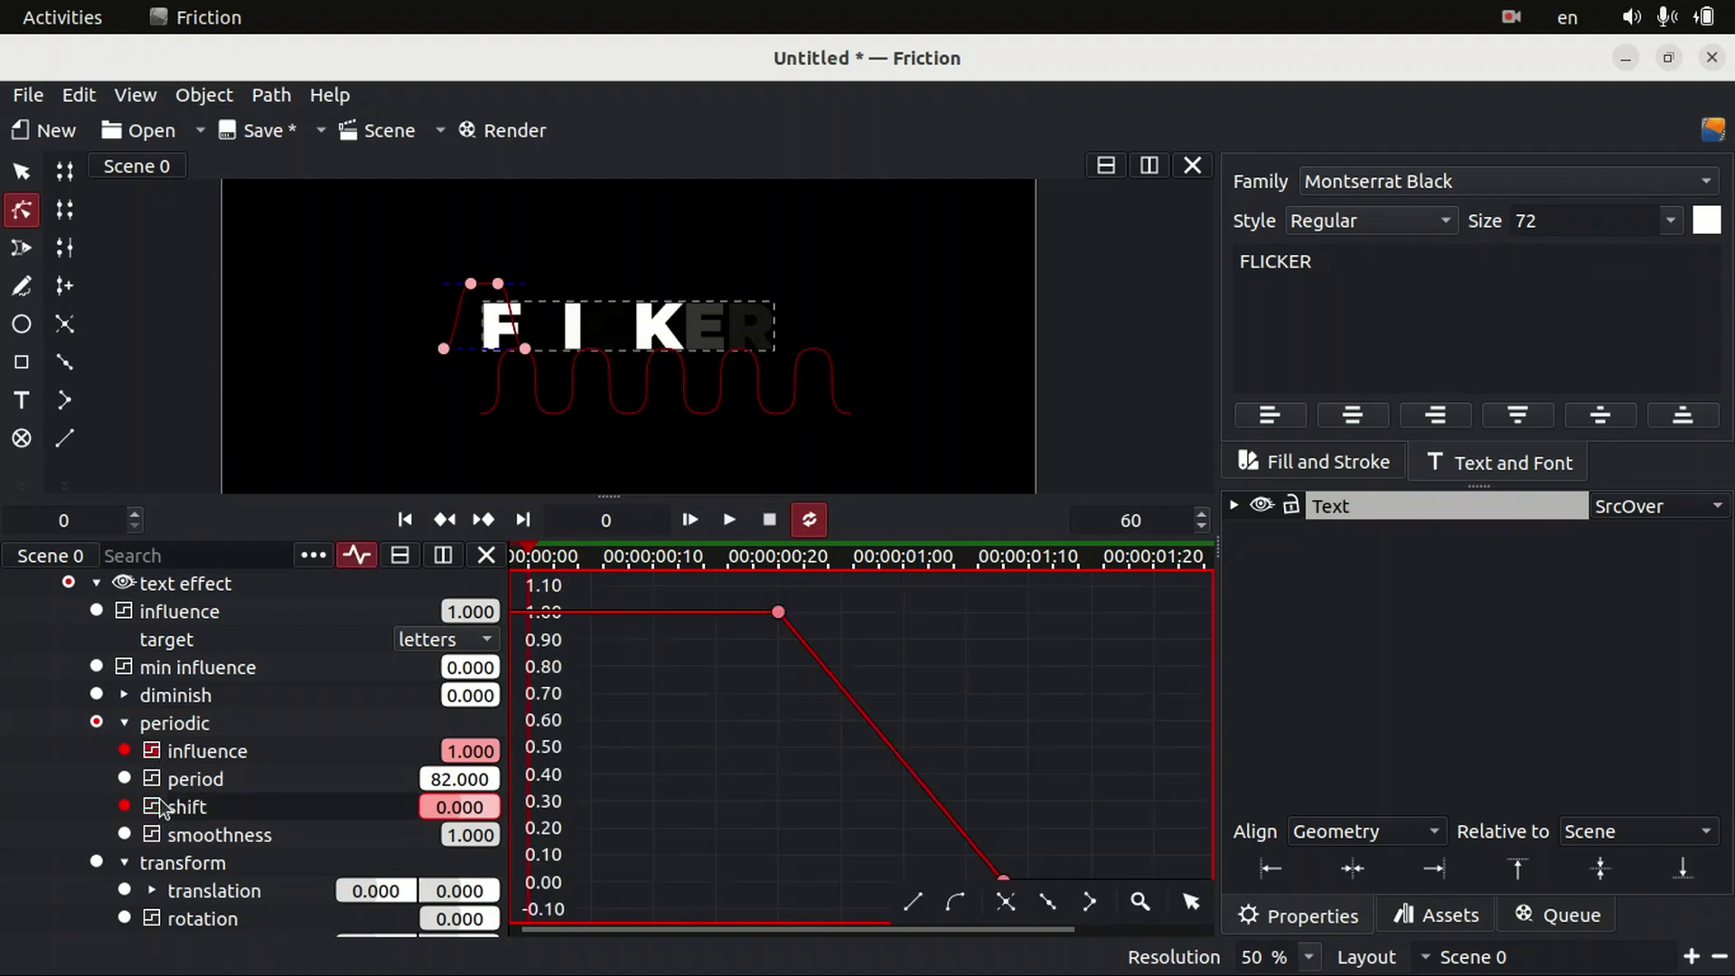
{"action": "left_click", "coordinate": [154, 753]}
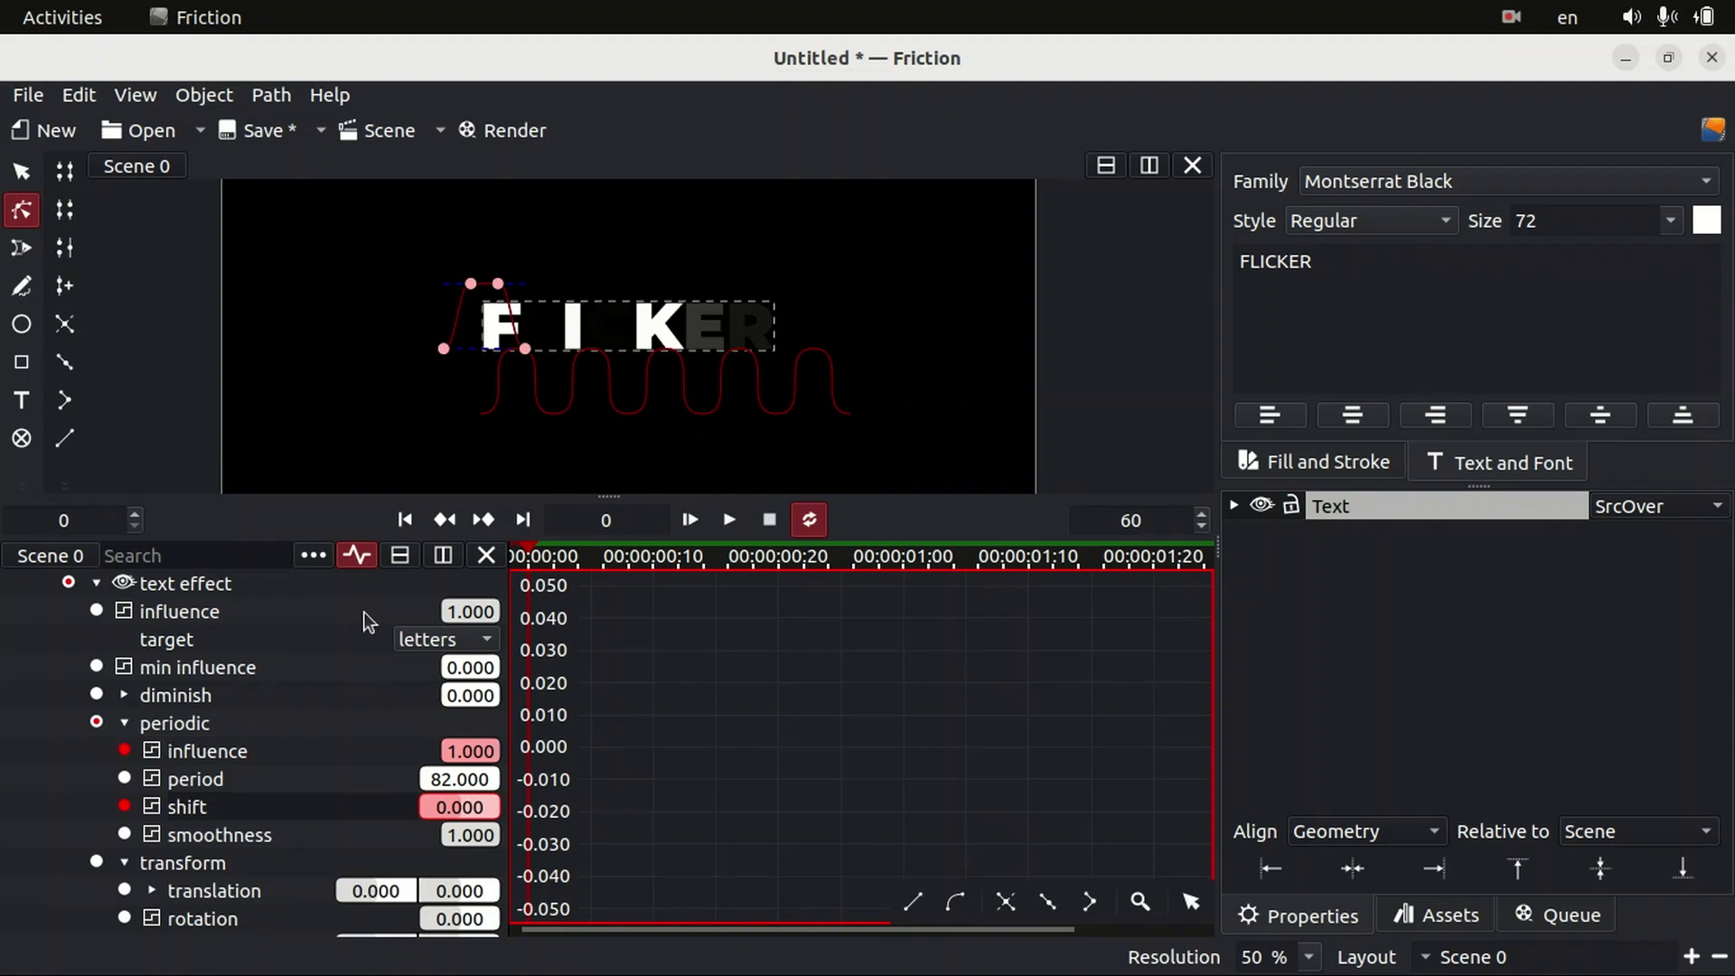
{"action": "left_click", "coordinate": [362, 553]}
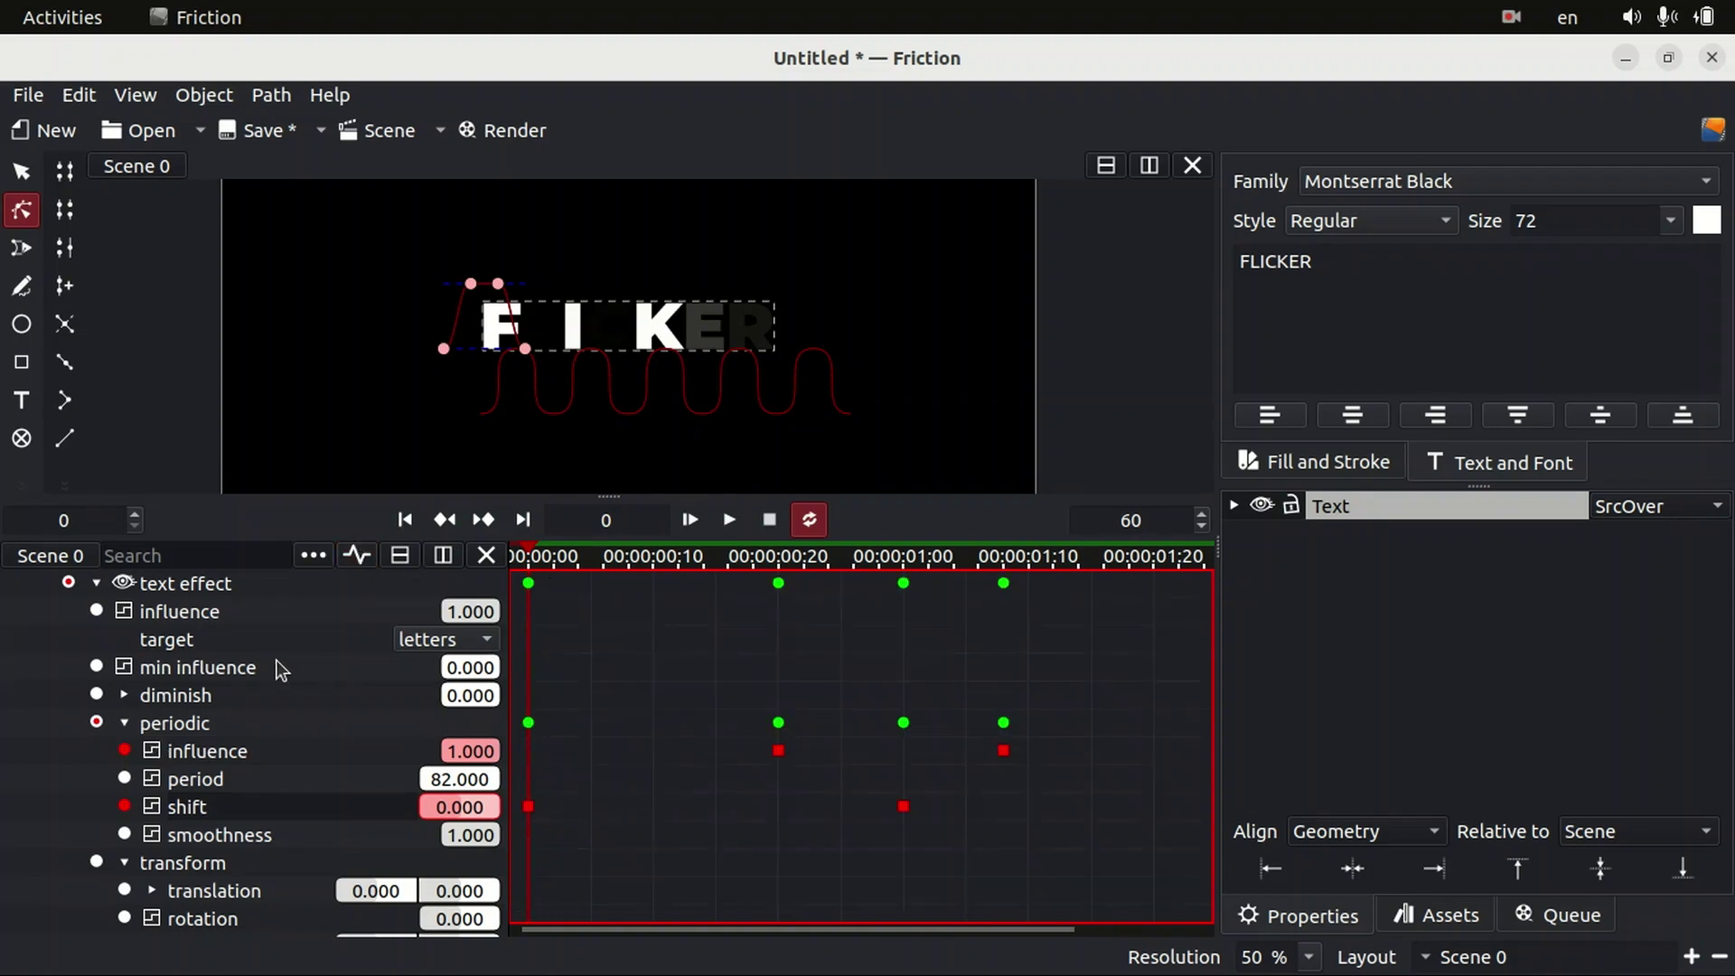
{"action": "scroll", "coordinate": [275, 659], "scroll_direction": "up", "scroll_amount": 3}
{"action": "left_click", "coordinate": [12, 582]}
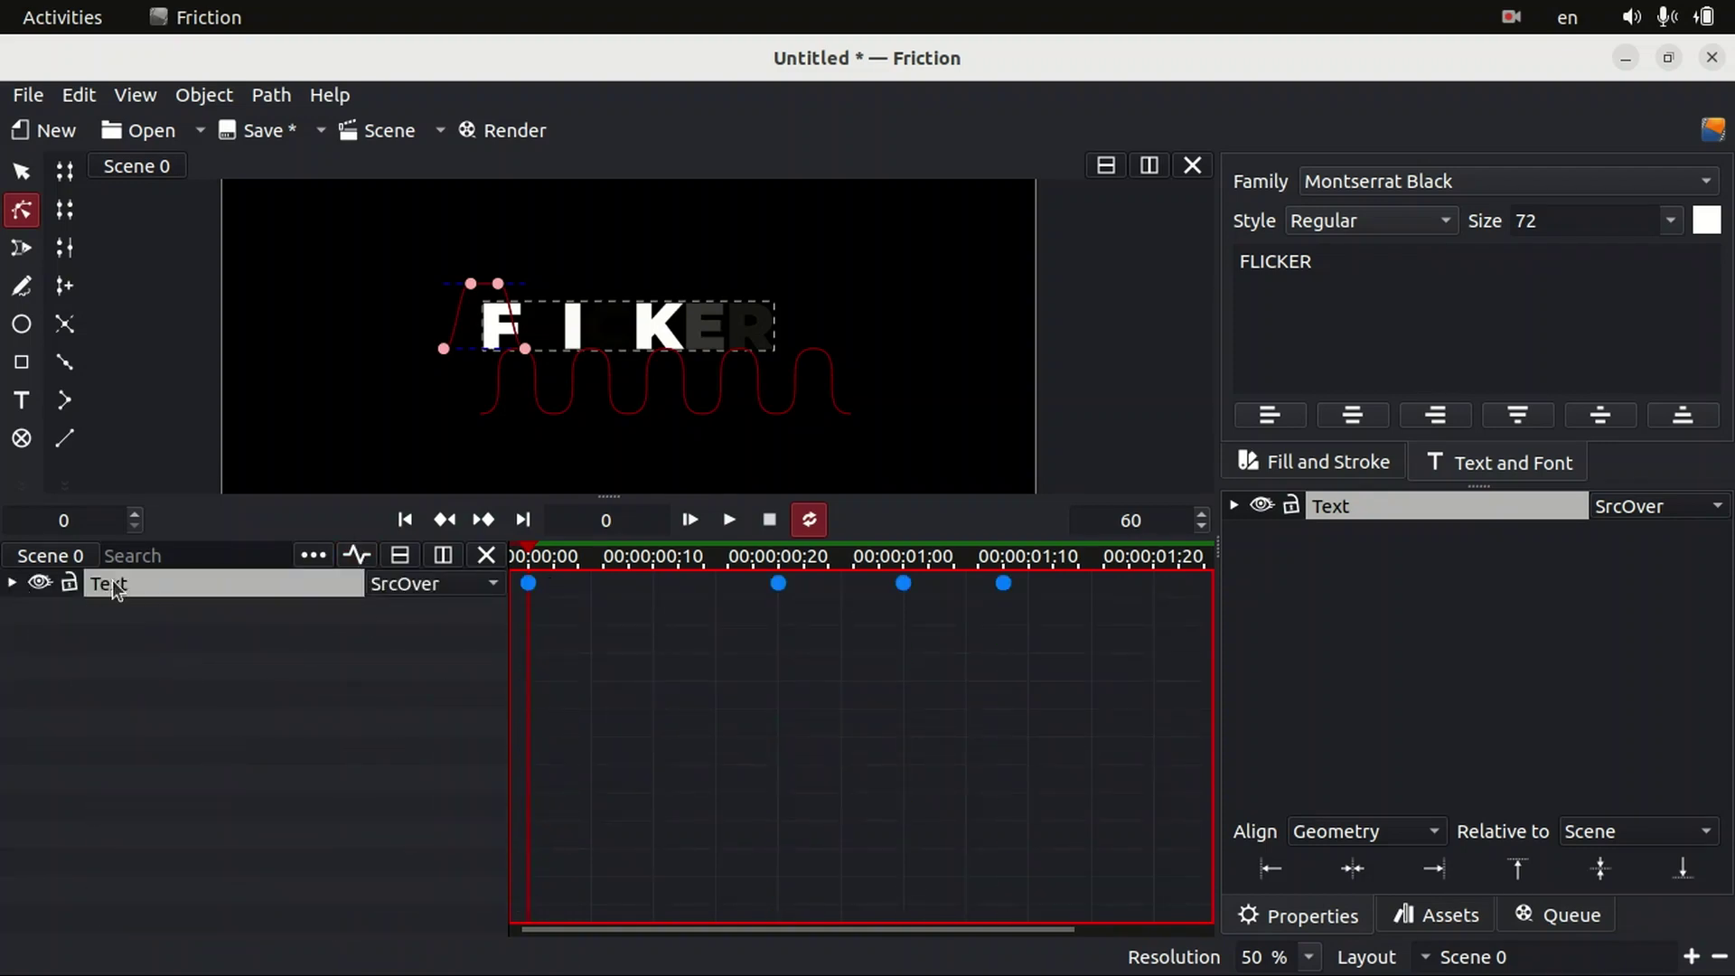
Duplicate the Text layer to create Text 0.
{"action": "right_click", "coordinate": [178, 589]}
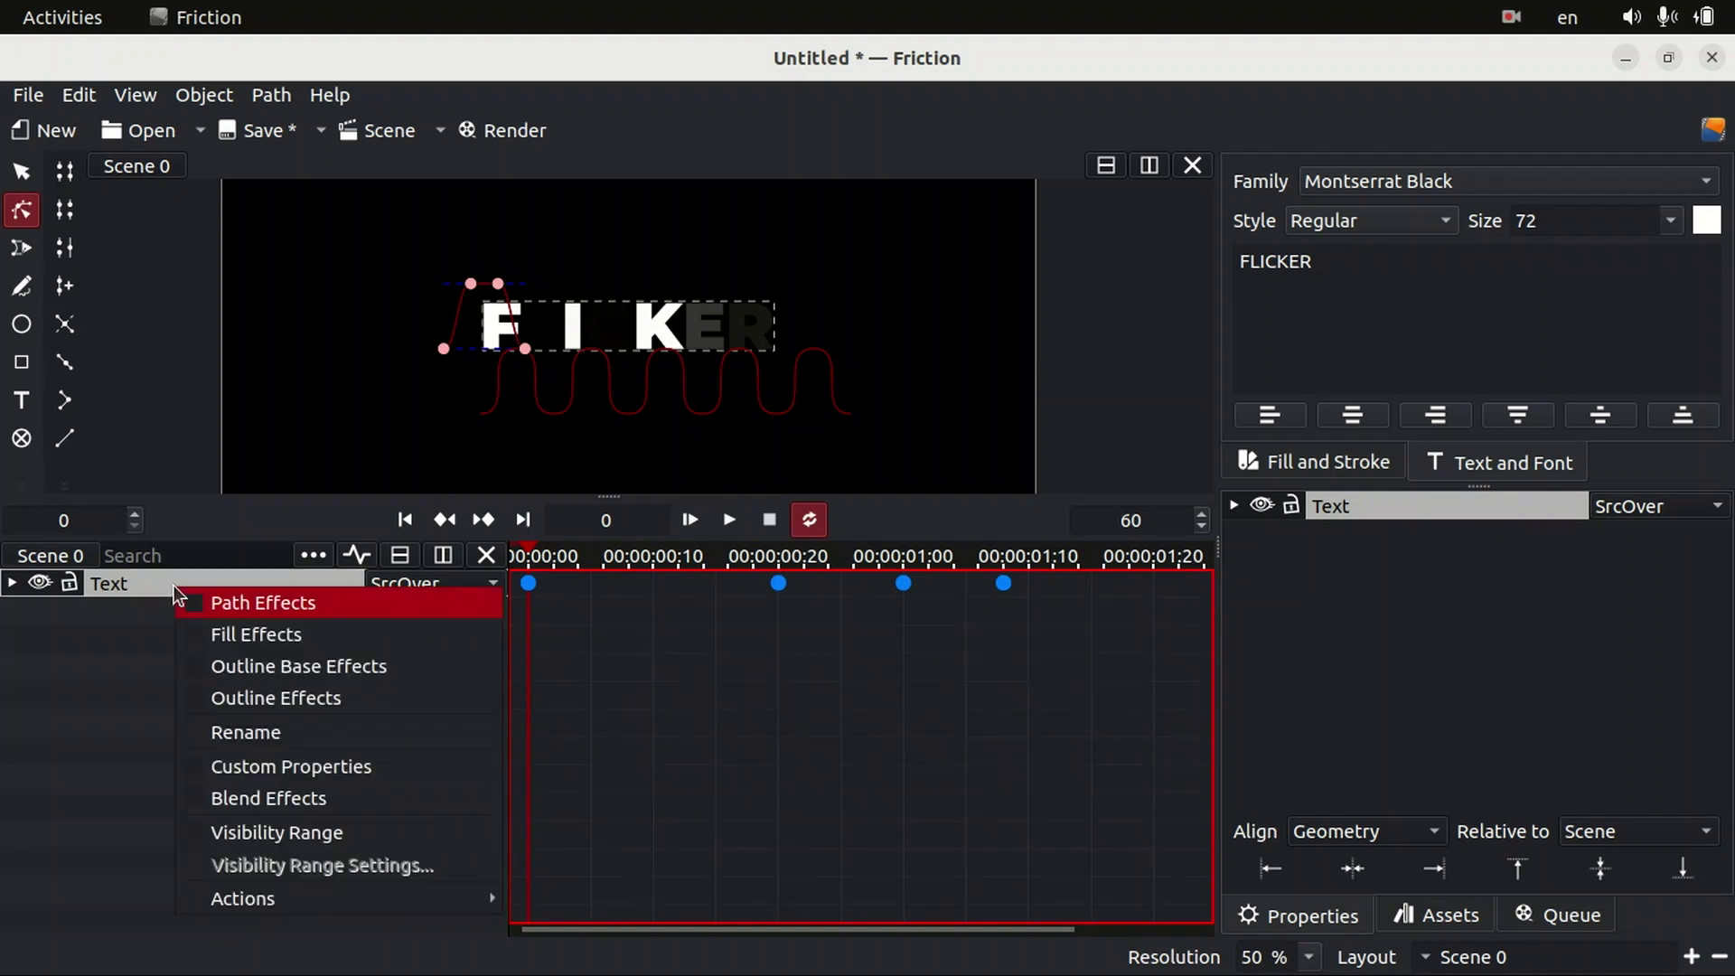
{"action": "mouse_move", "coordinate": [364, 898]}
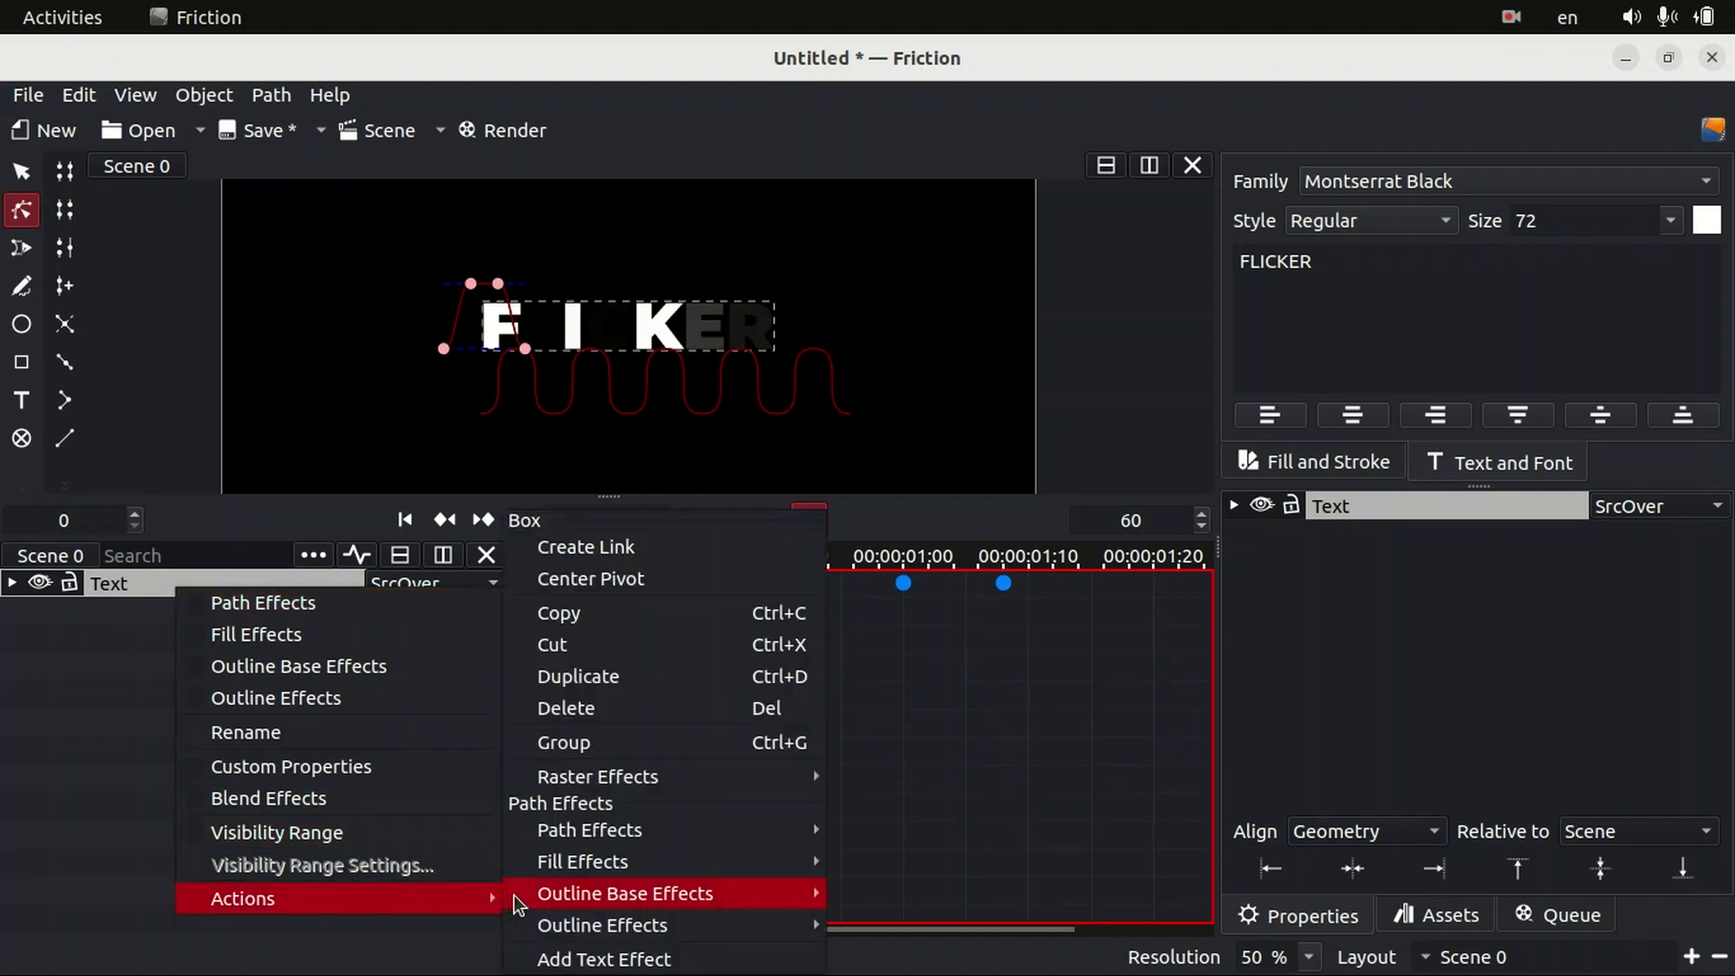
{"action": "left_click", "coordinate": [667, 685]}
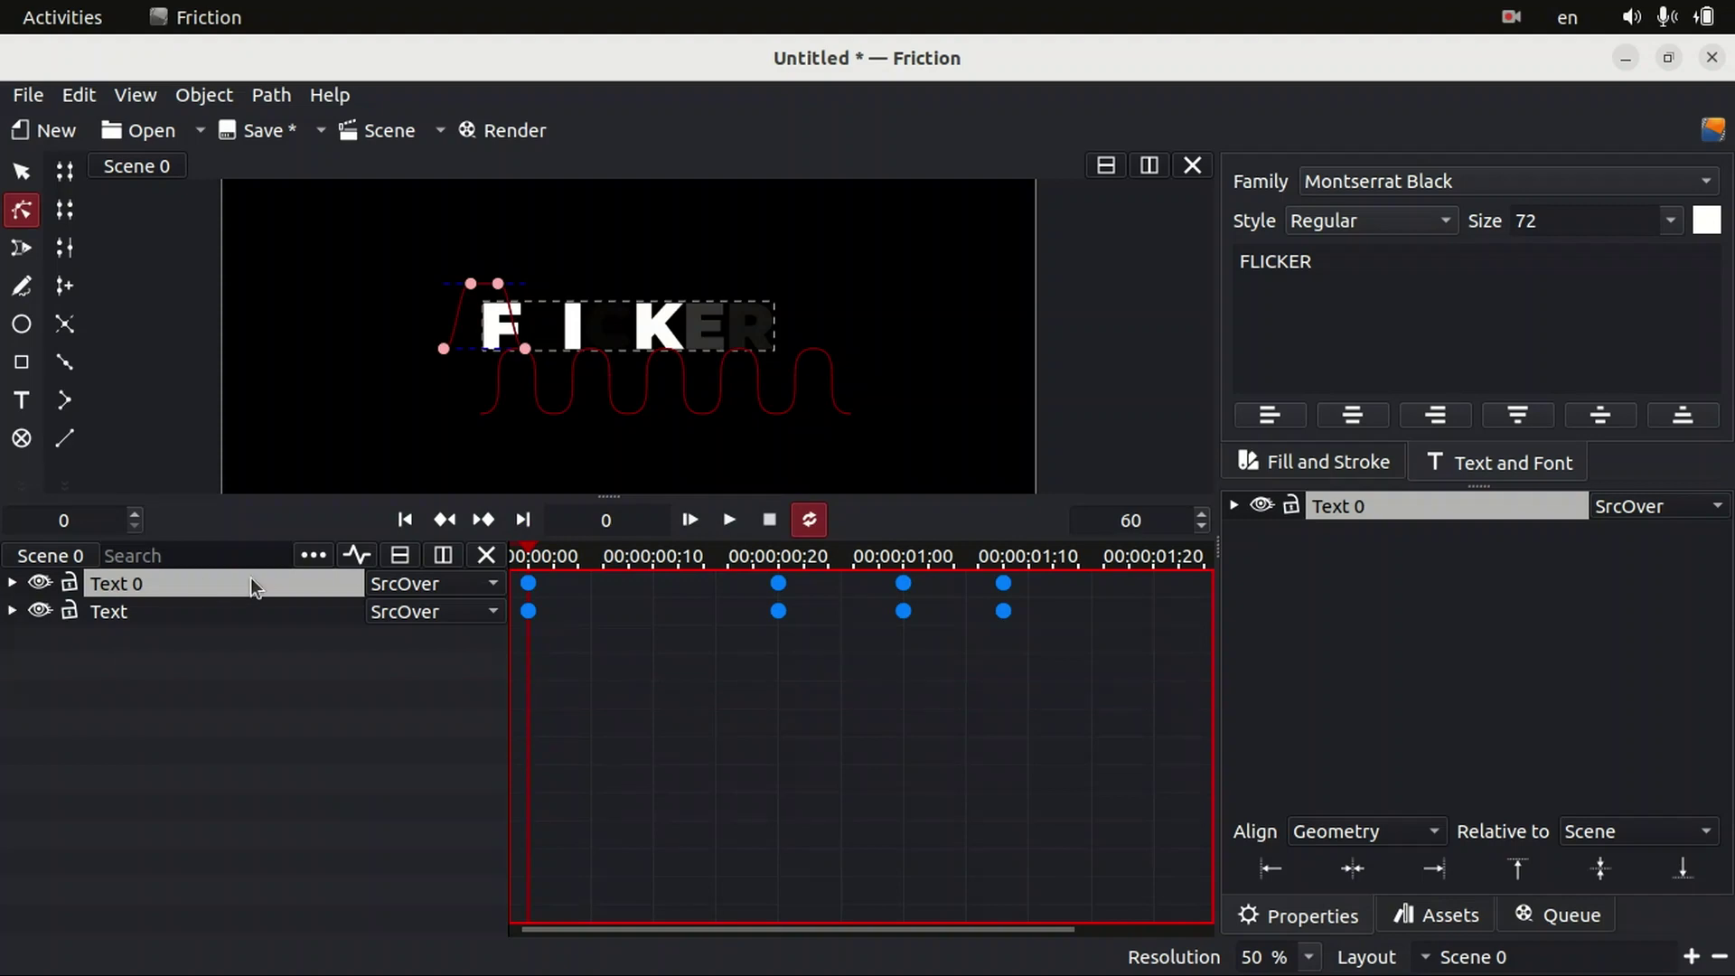
Add a Blur raster effect to Text 0 and raise its strength to 106.9.
{"action": "right_click", "coordinate": [174, 585]}
{"action": "mouse_move", "coordinate": [502, 898]}
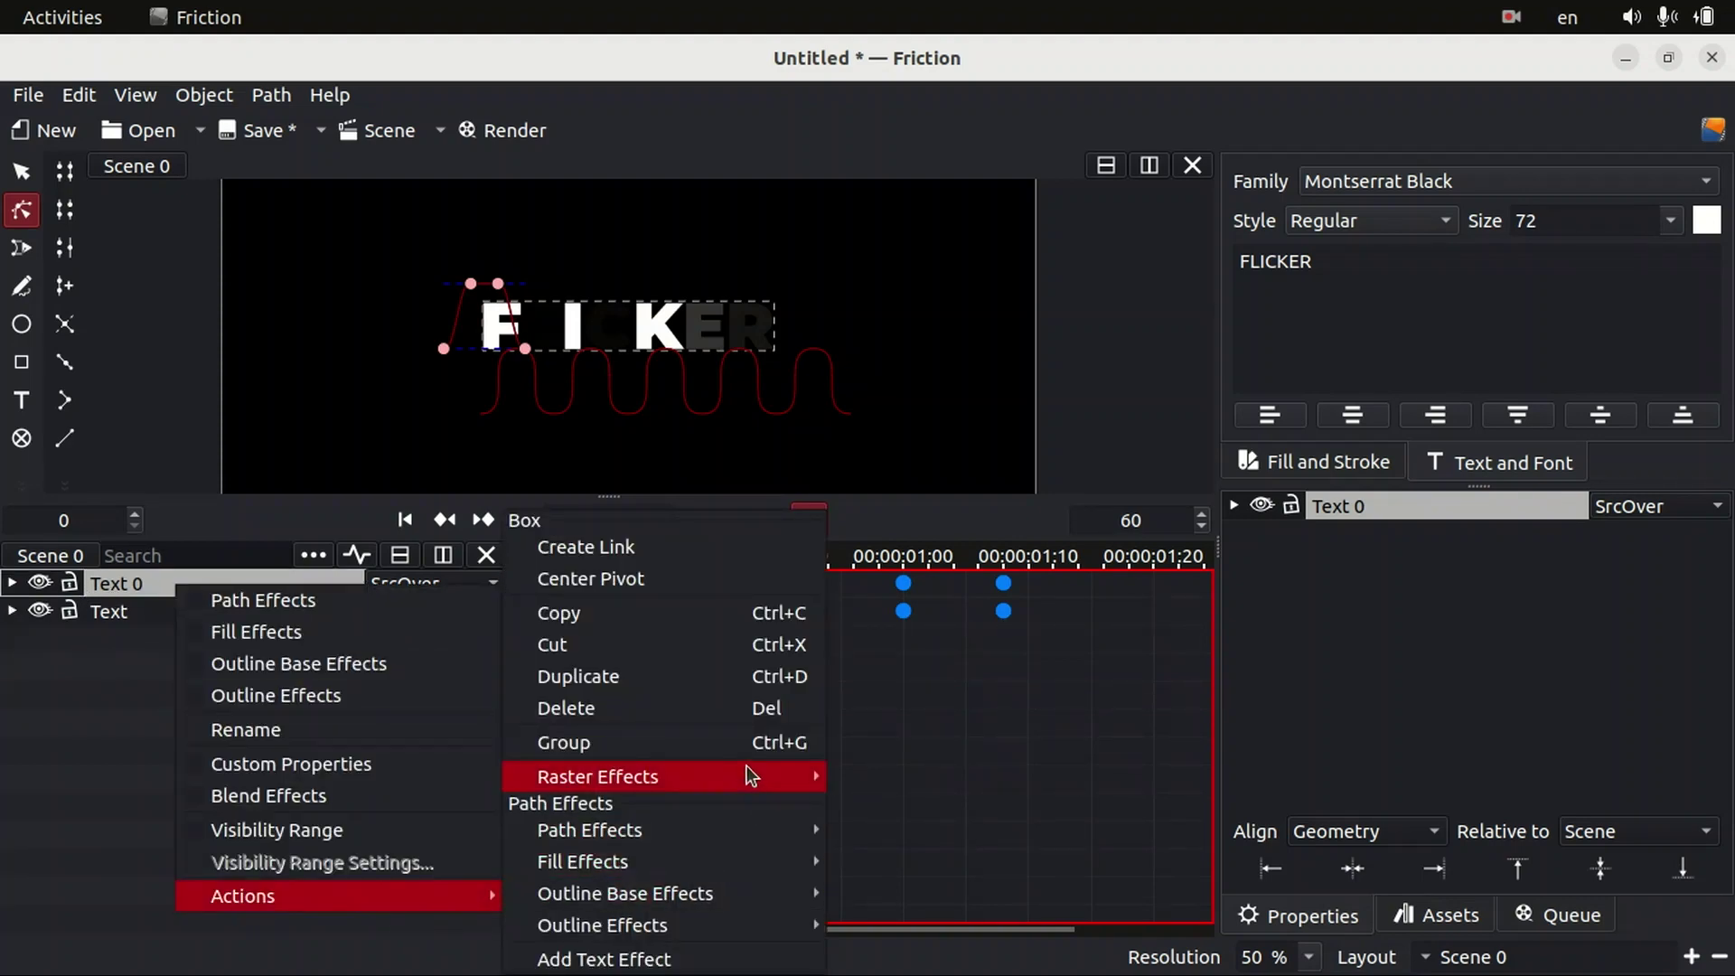
{"action": "mouse_move", "coordinate": [762, 776]}
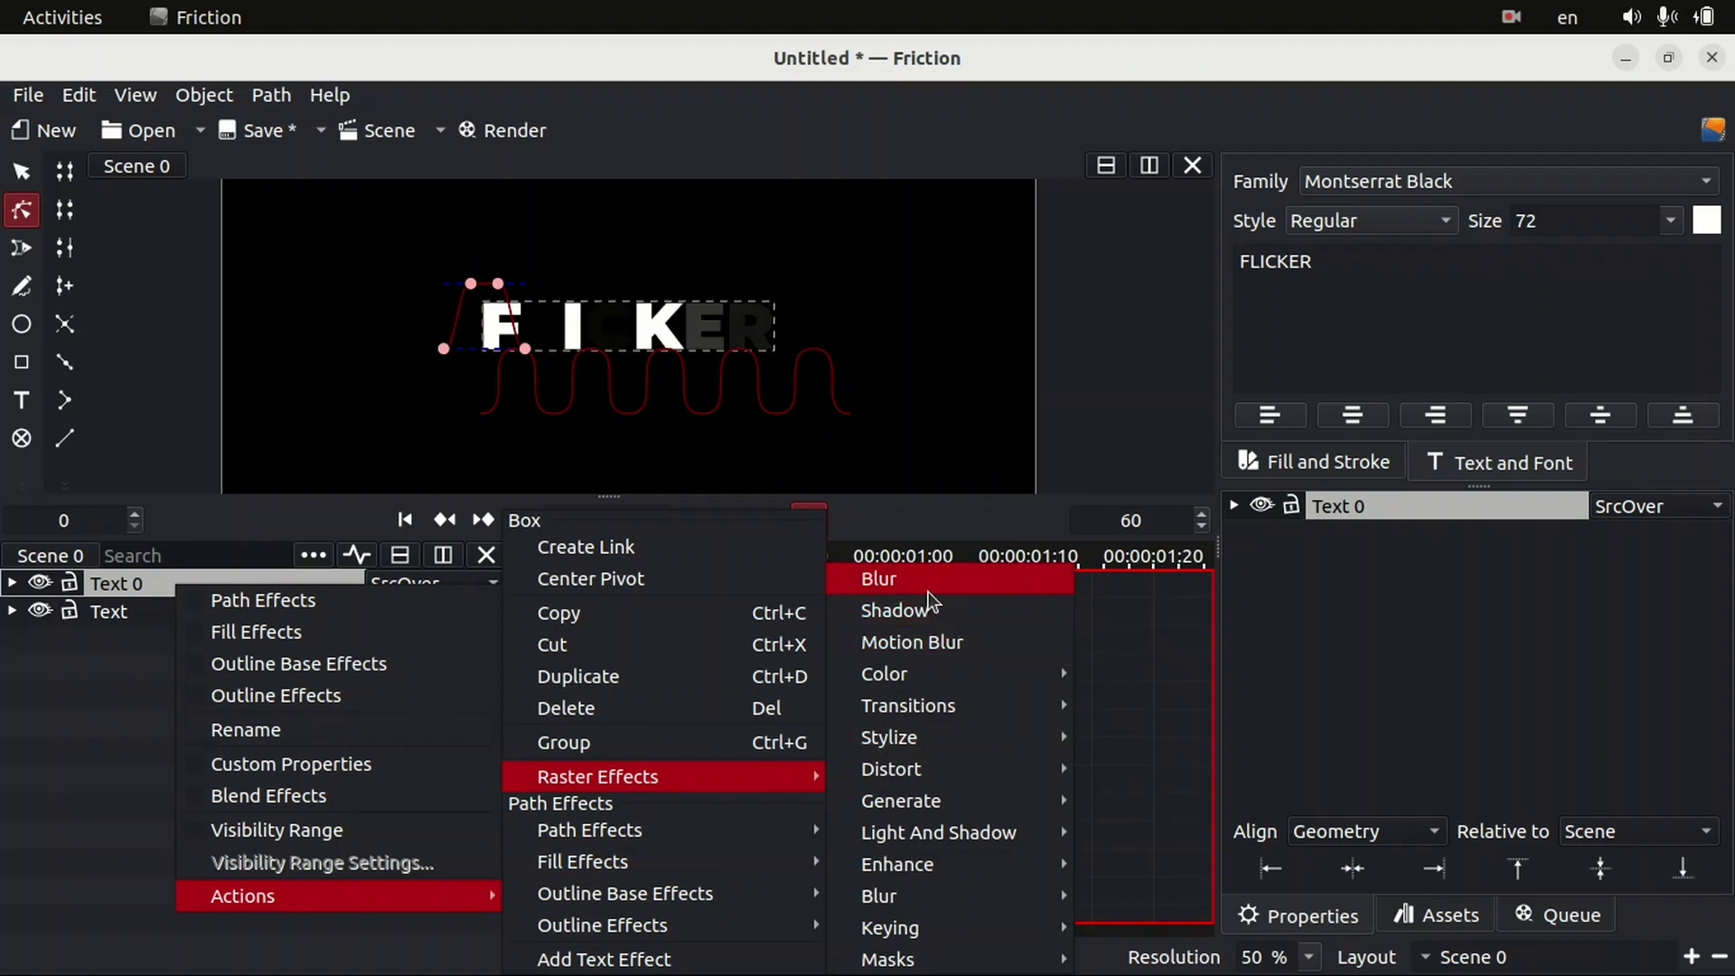
{"action": "left_click", "coordinate": [928, 589]}
{"action": "left_click", "coordinate": [12, 583]}
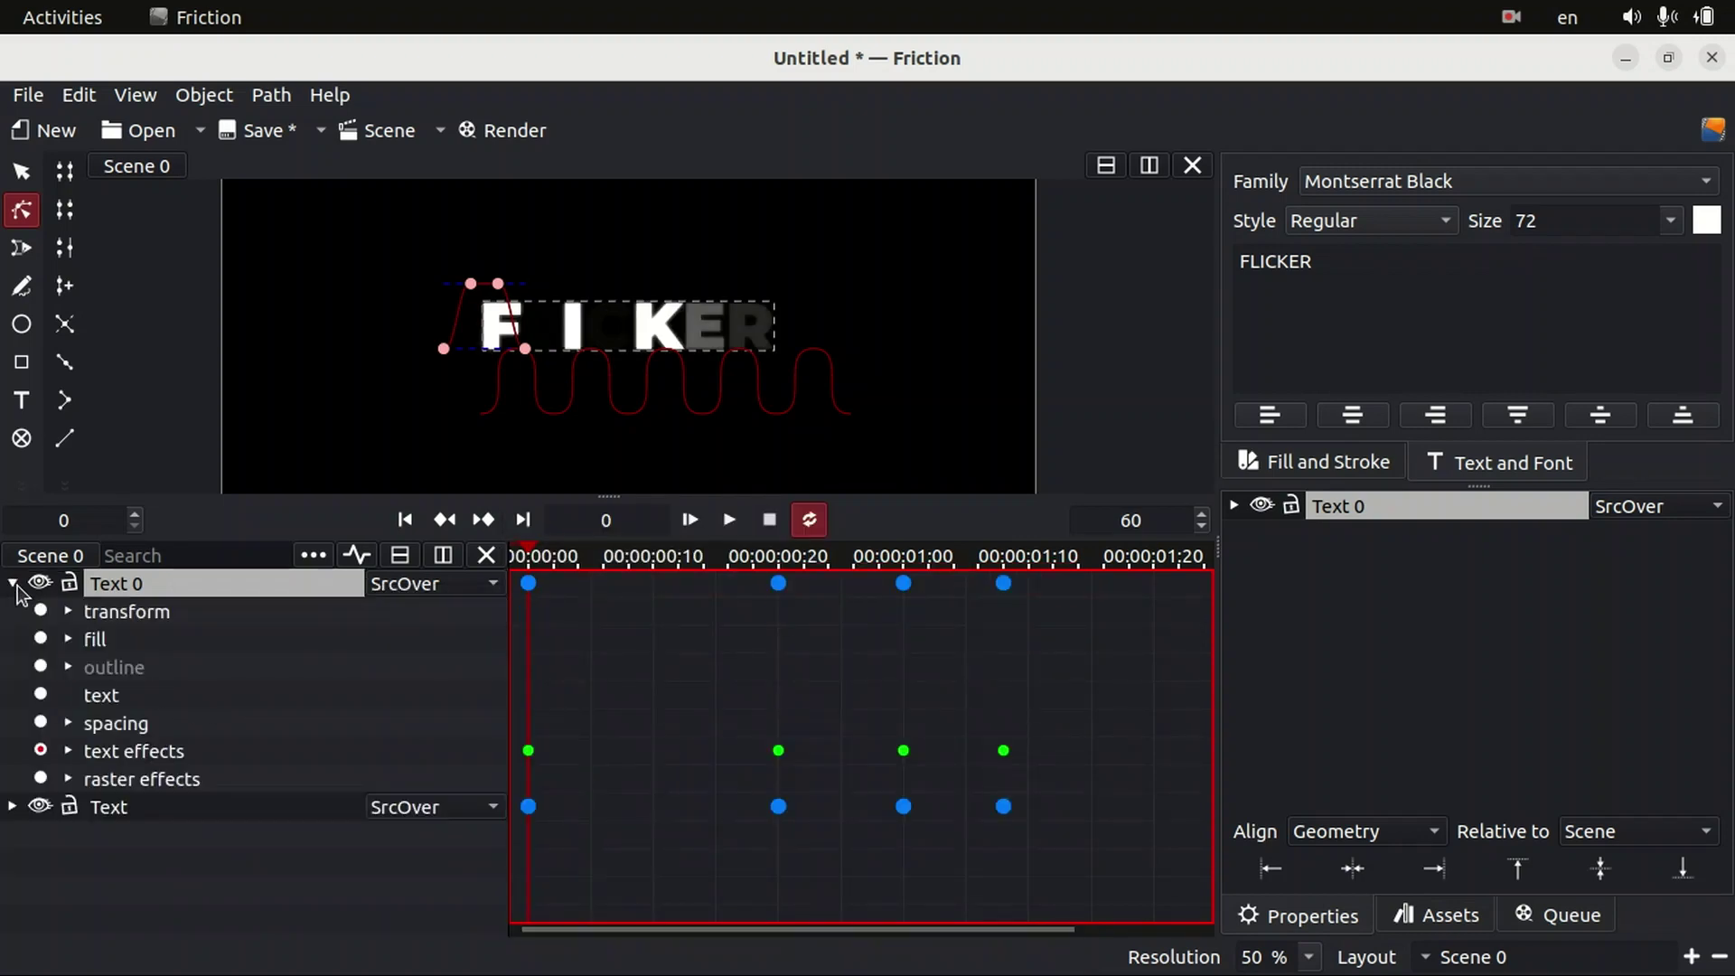
{"action": "left_click", "coordinate": [69, 778]}
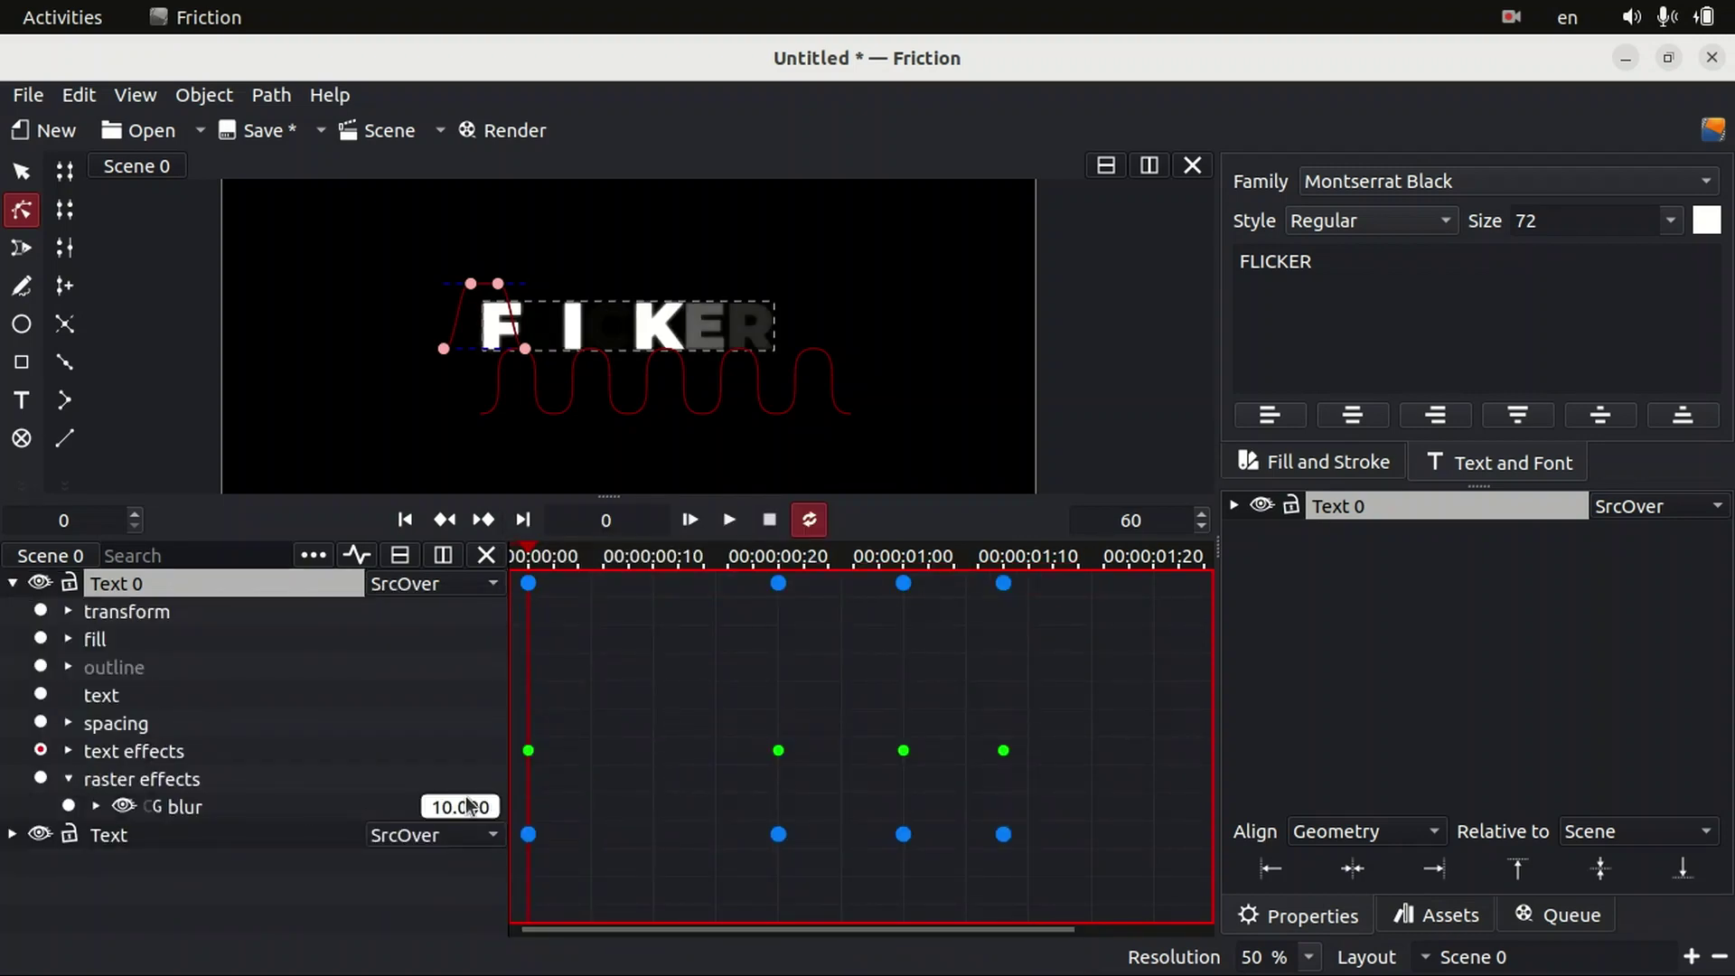
{"action": "left_click_drag", "start_coordinate": [460, 807], "coordinate": [536, 807]}
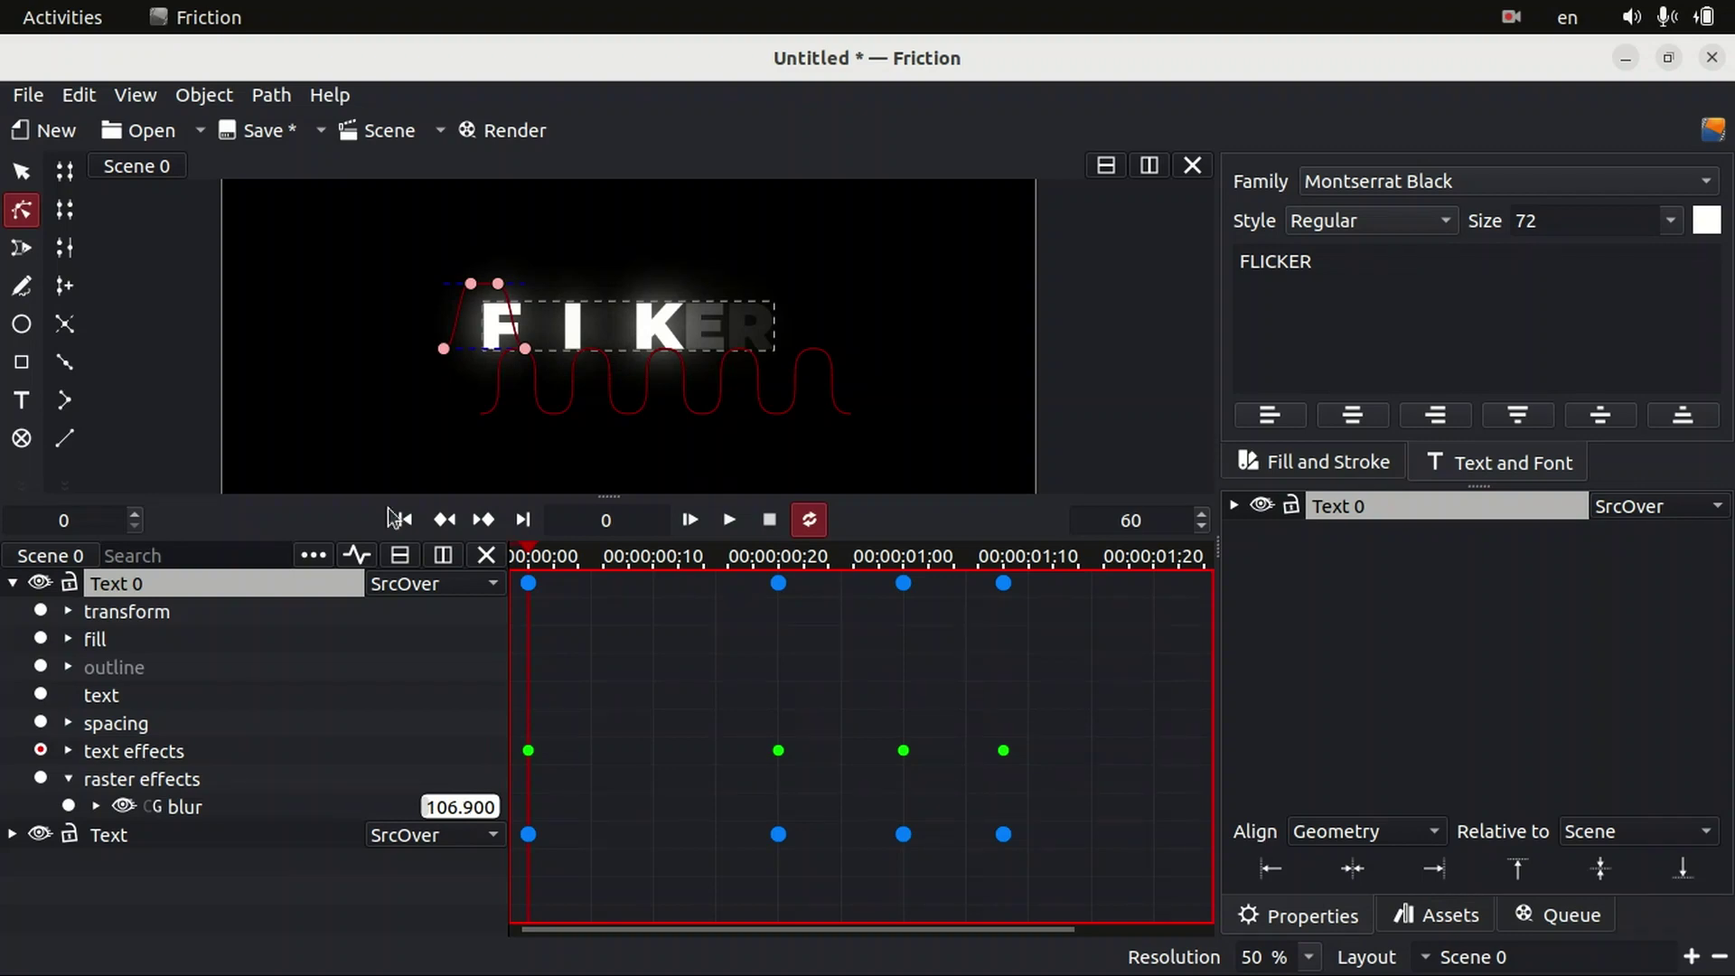
Switch Text 0's blend mode from SrcOver to Screen, preview the glow, then show the render Queue.
{"action": "left_click", "coordinate": [431, 583]}
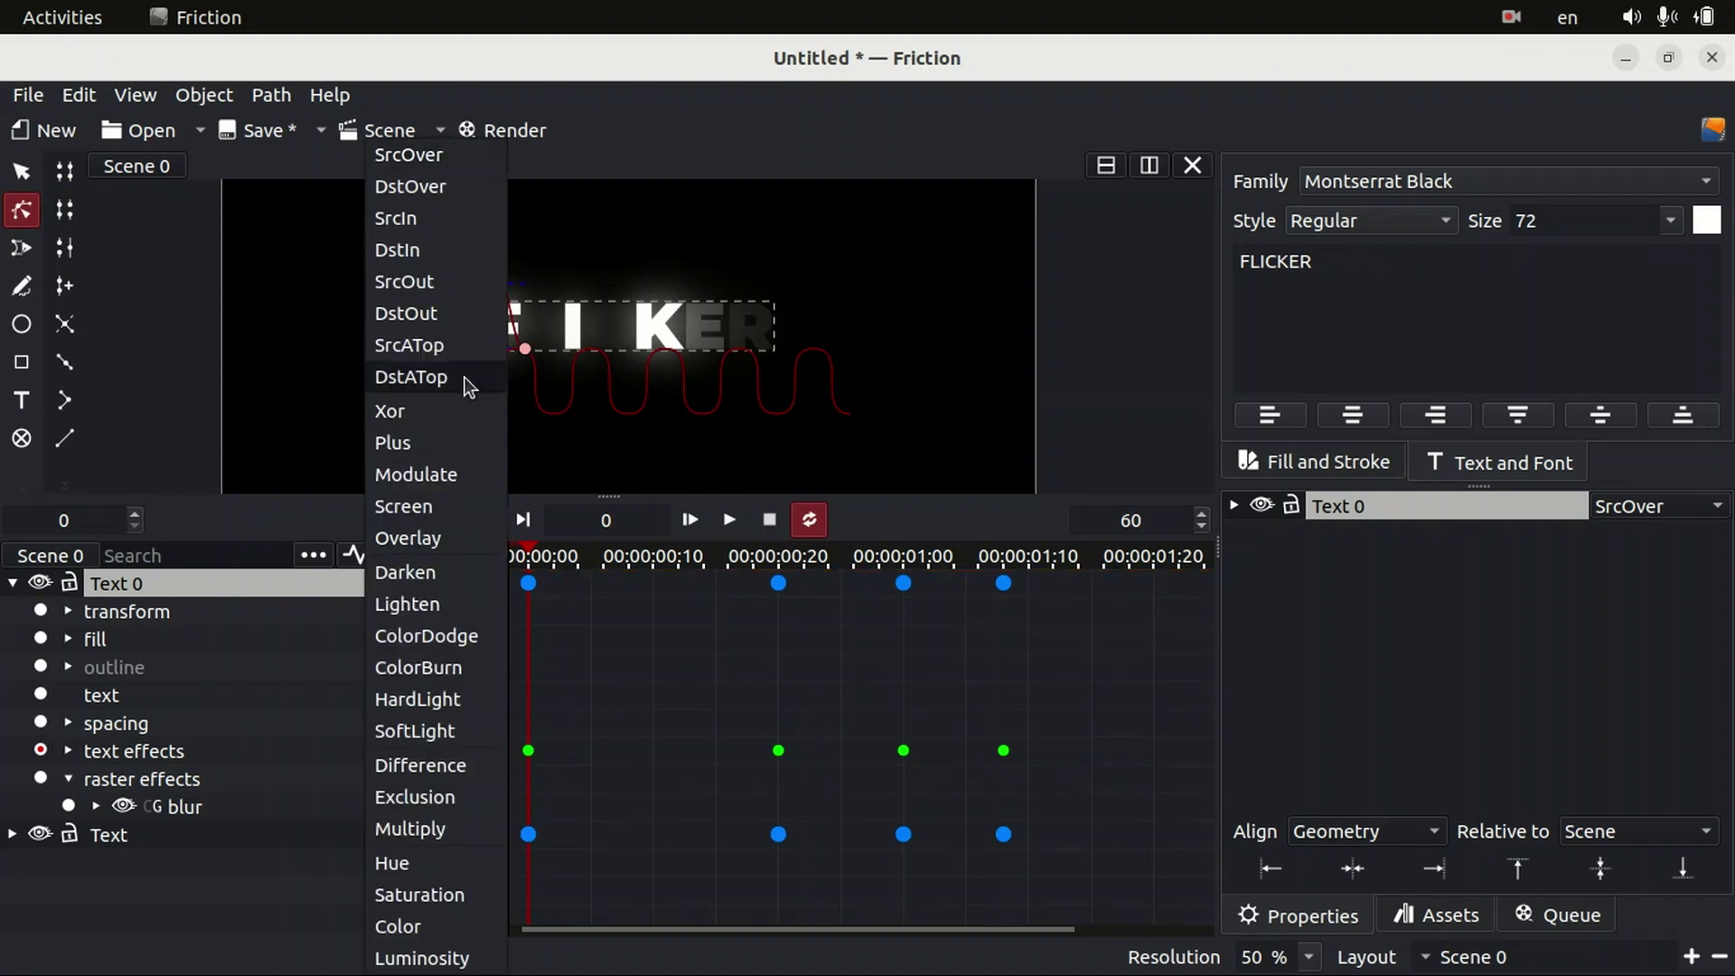
{"action": "left_click", "coordinate": [466, 506]}
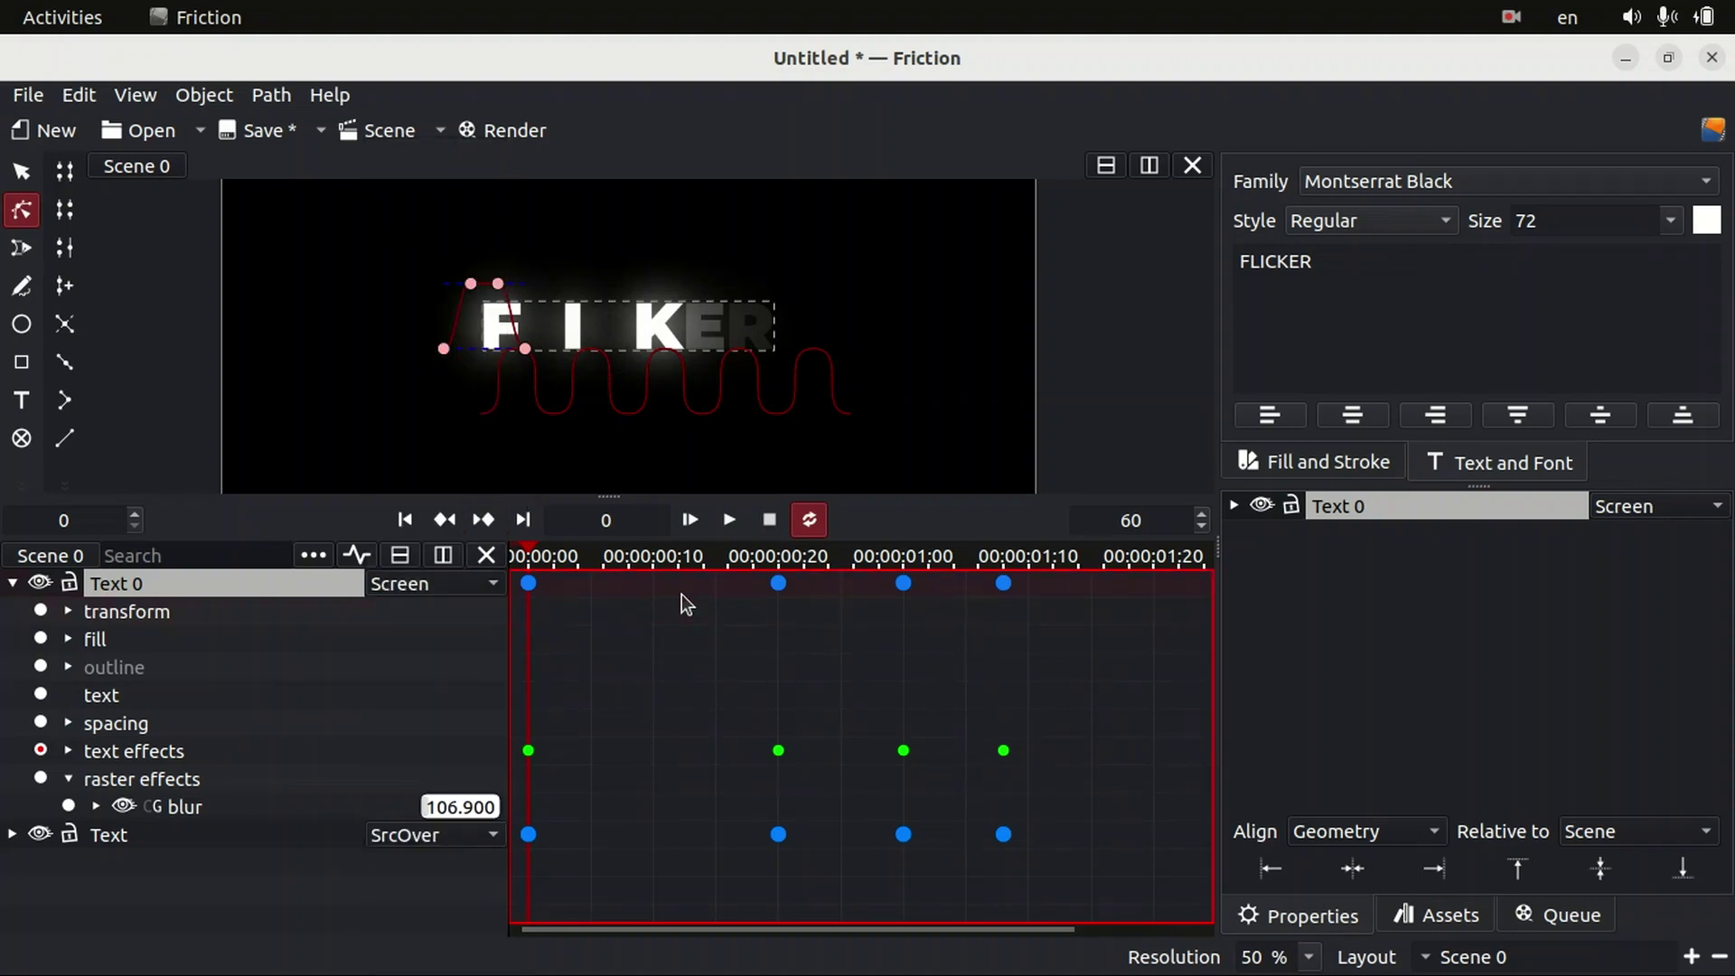
{"action": "left_click", "coordinate": [730, 519]}
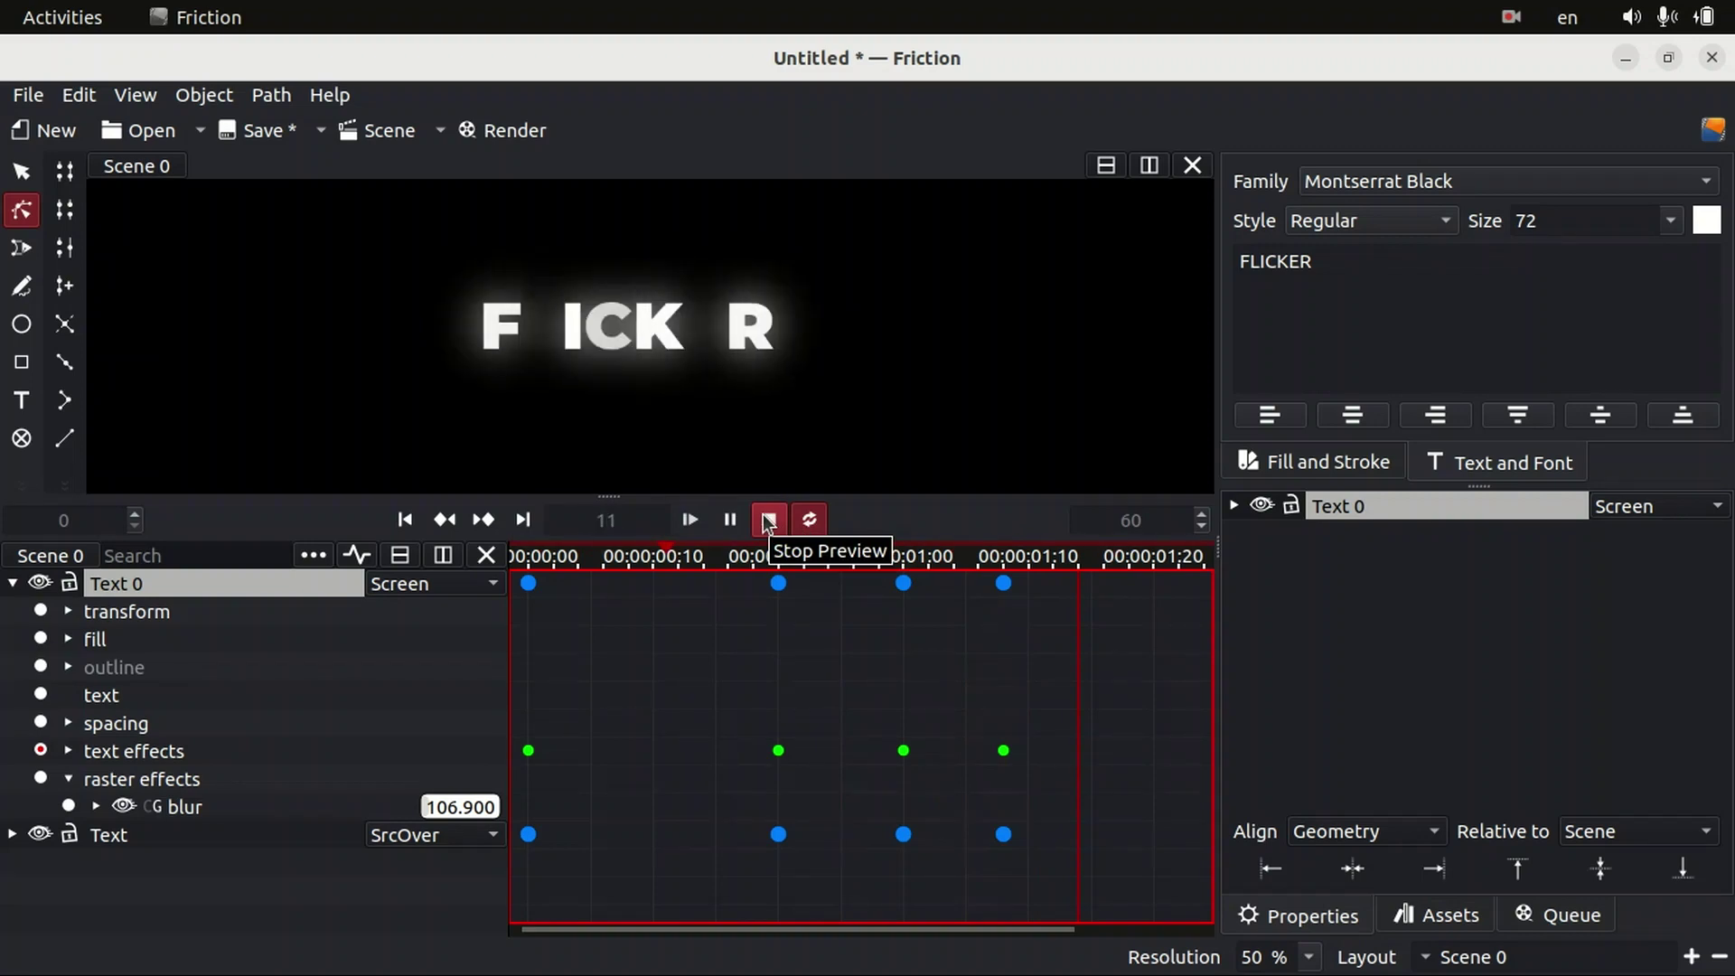
{"action": "left_click", "coordinate": [767, 520]}
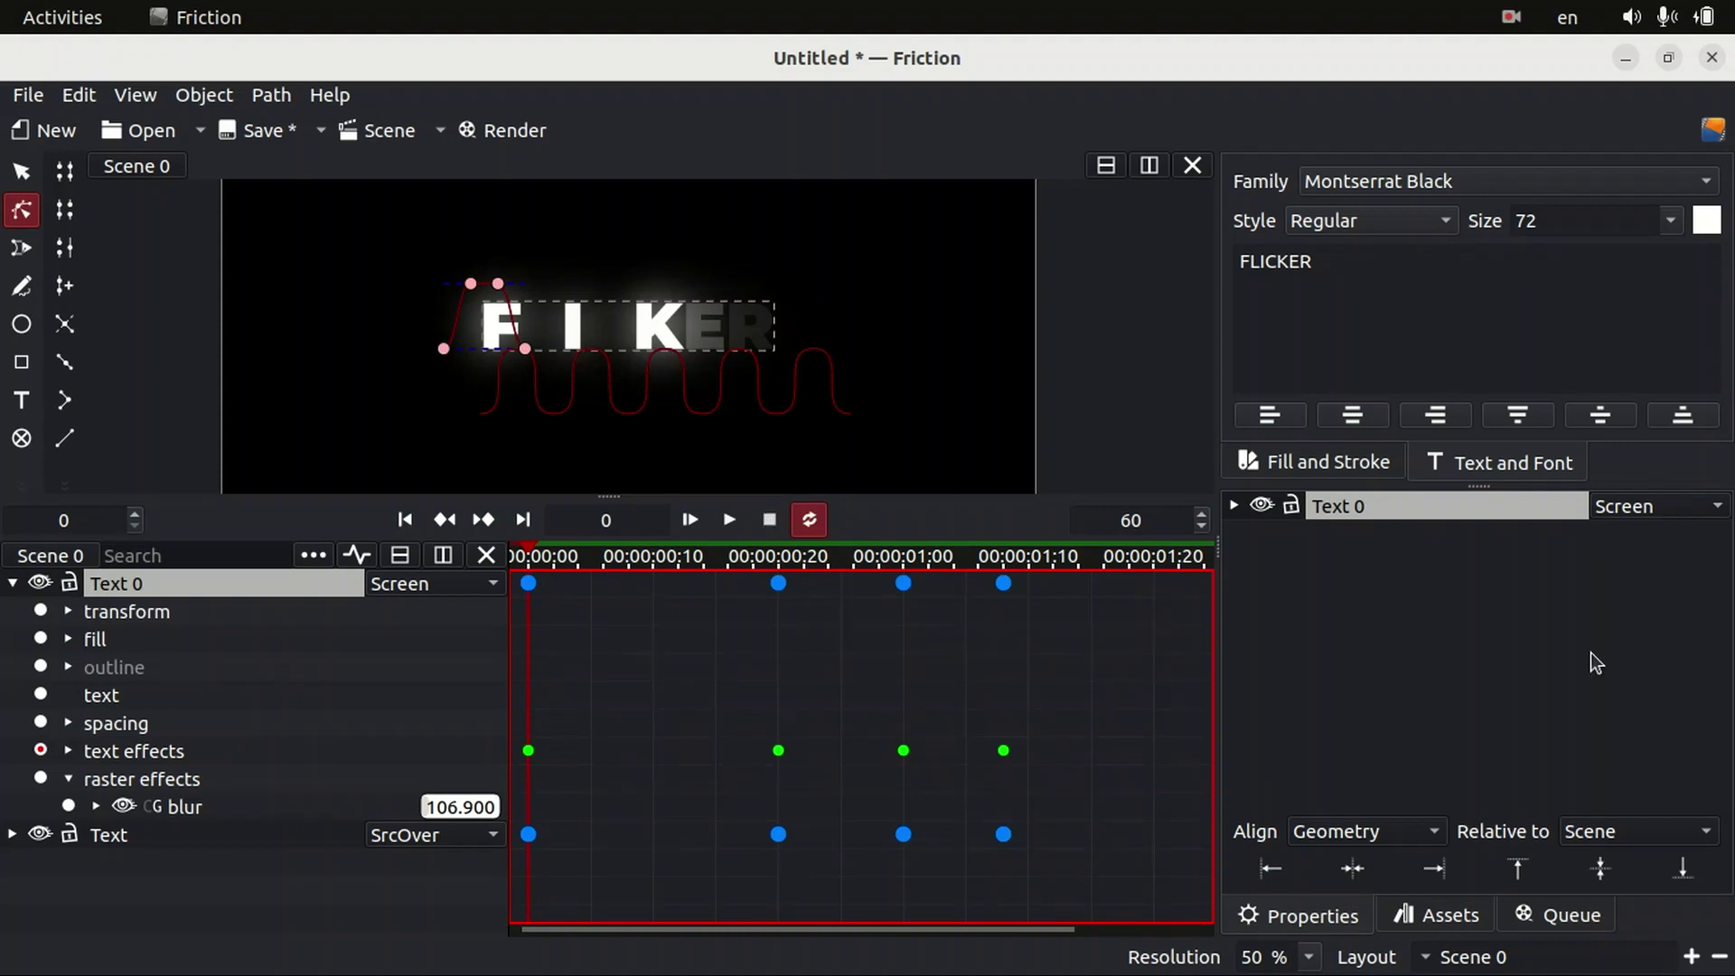
{"action": "left_click", "coordinate": [1551, 931]}
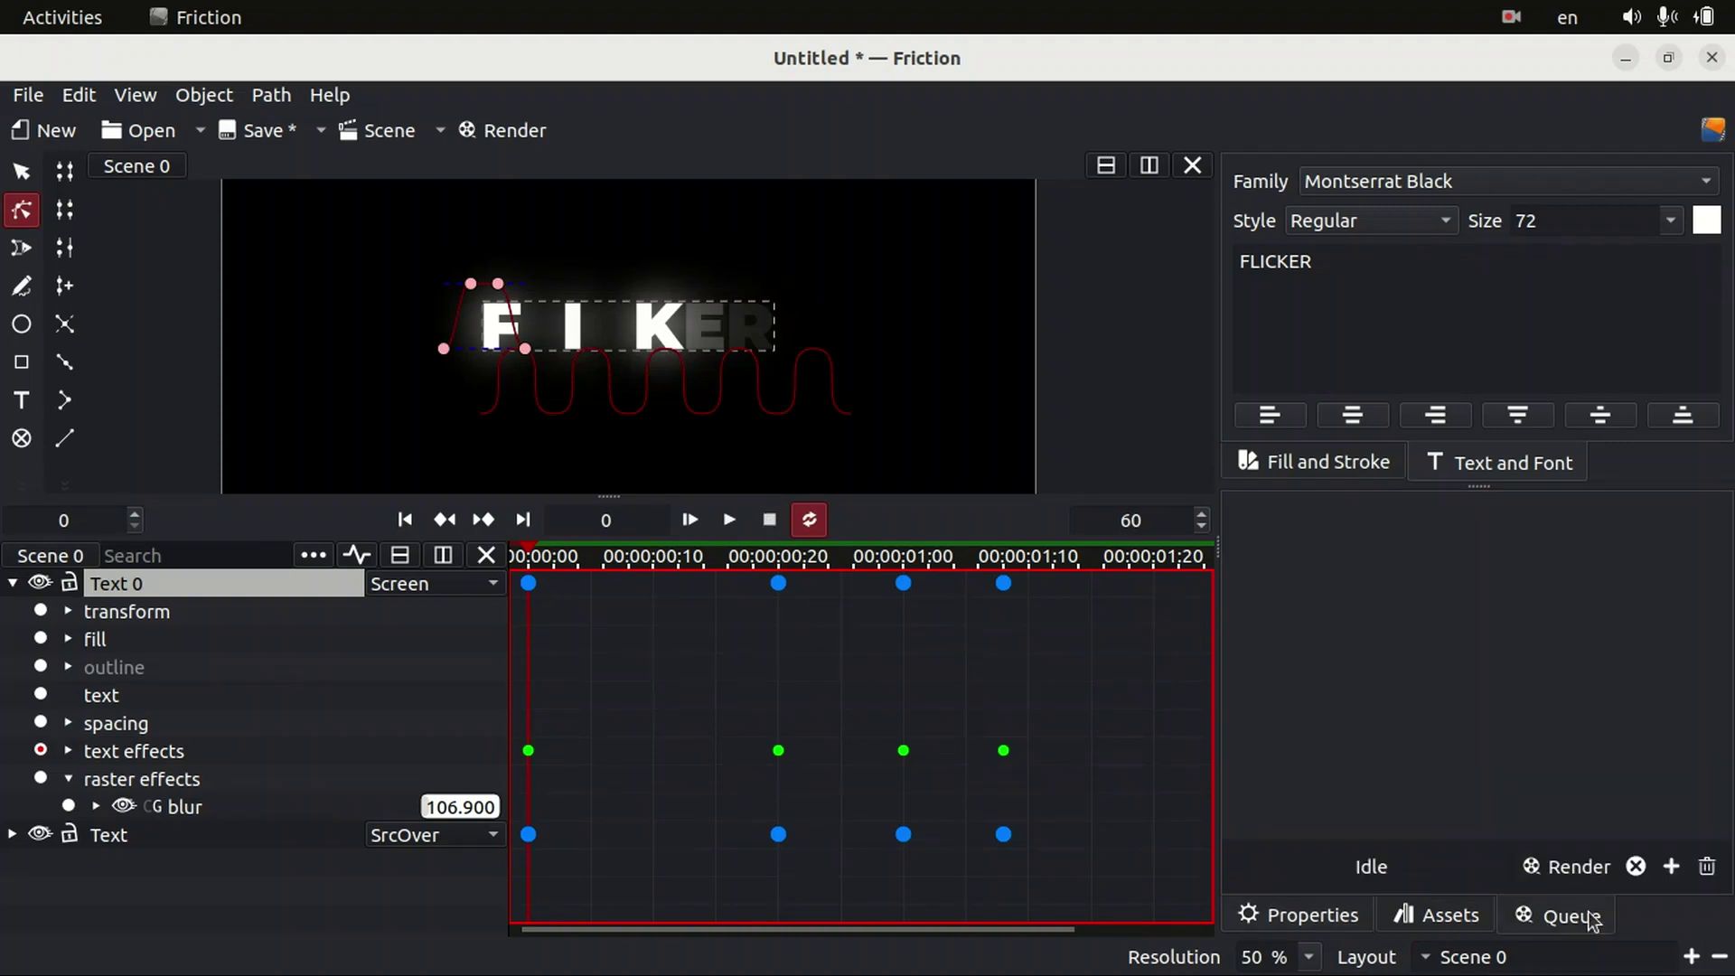
Add Scene 0 to the render queue and expand its details.
{"action": "left_click", "coordinate": [1671, 867]}
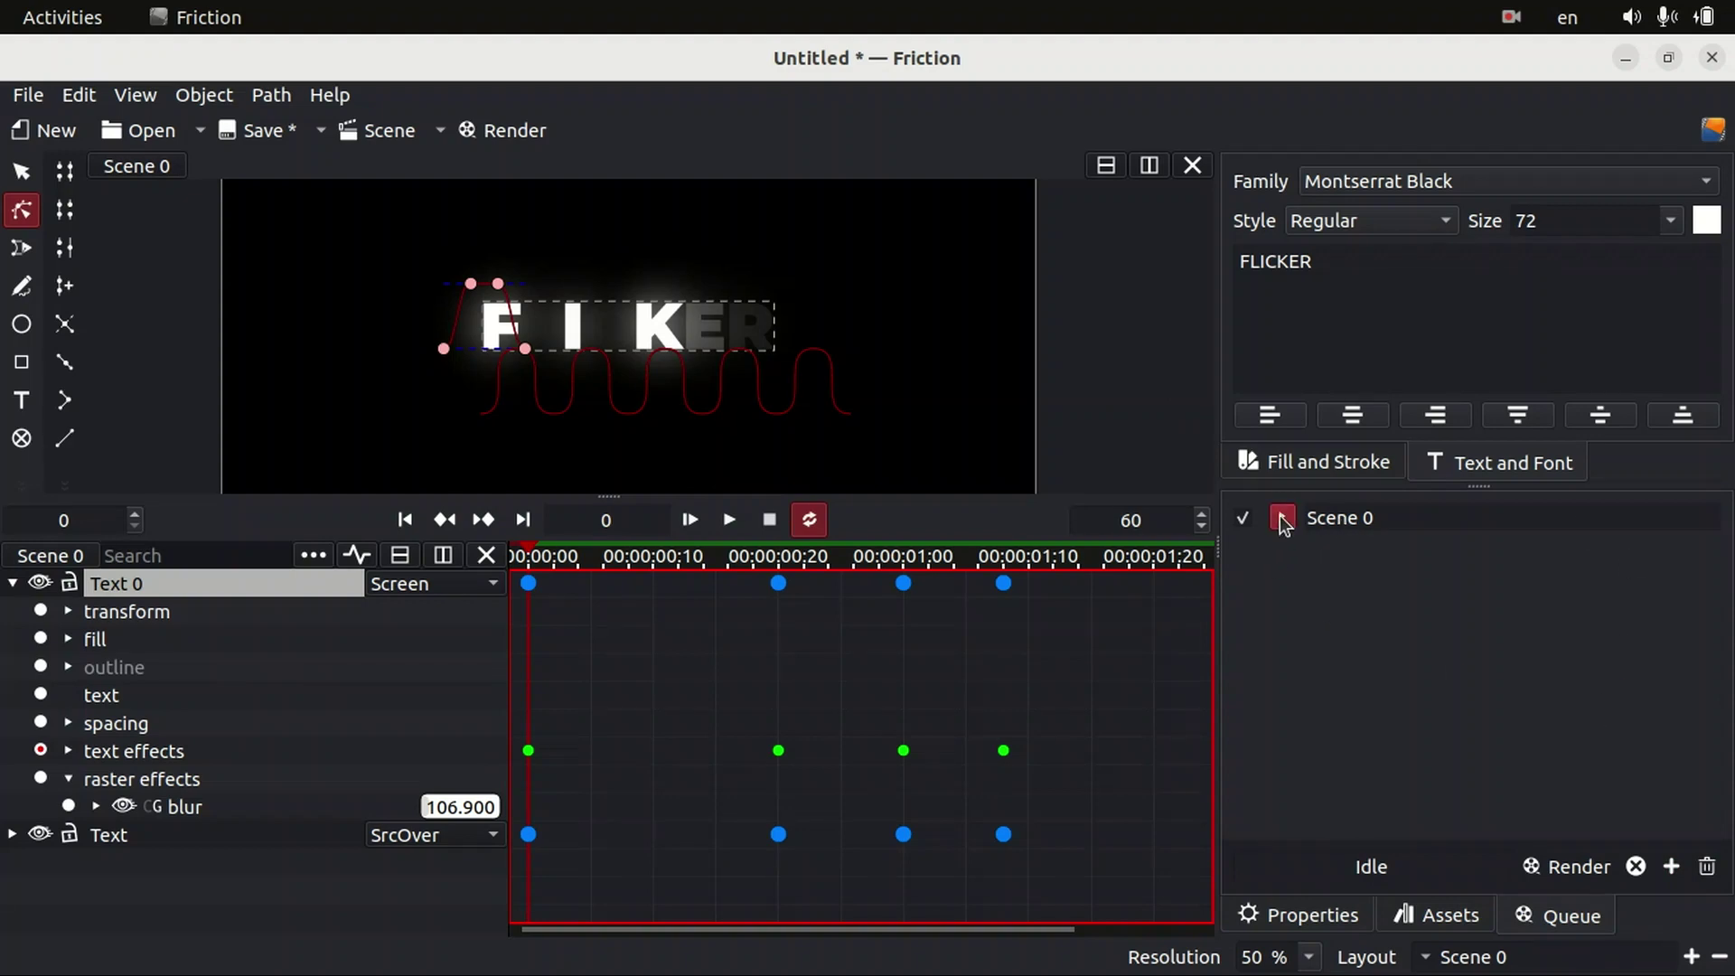
{"action": "left_click", "coordinate": [1282, 519]}
{"action": "scroll", "coordinate": [1729, 578], "scroll_direction": "down", "scroll_amount": 2}
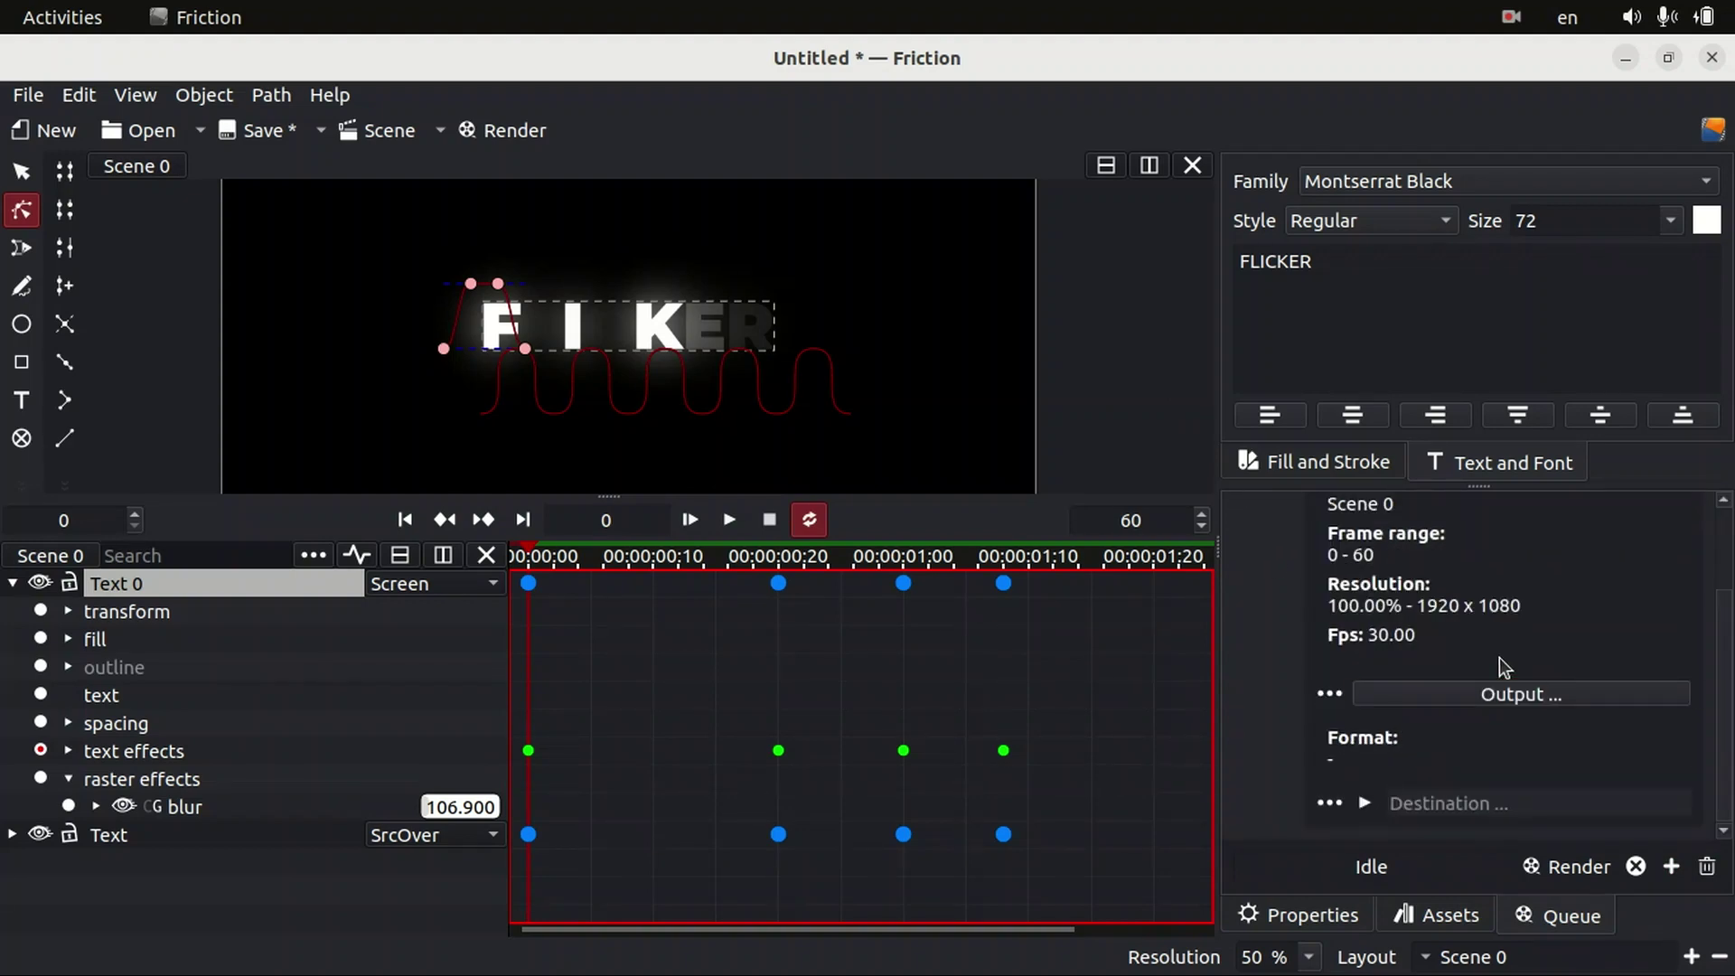
Set the output to MP4 with libx264 video at 15 Mbps and audio disabled.
{"action": "left_click", "coordinate": [1441, 694]}
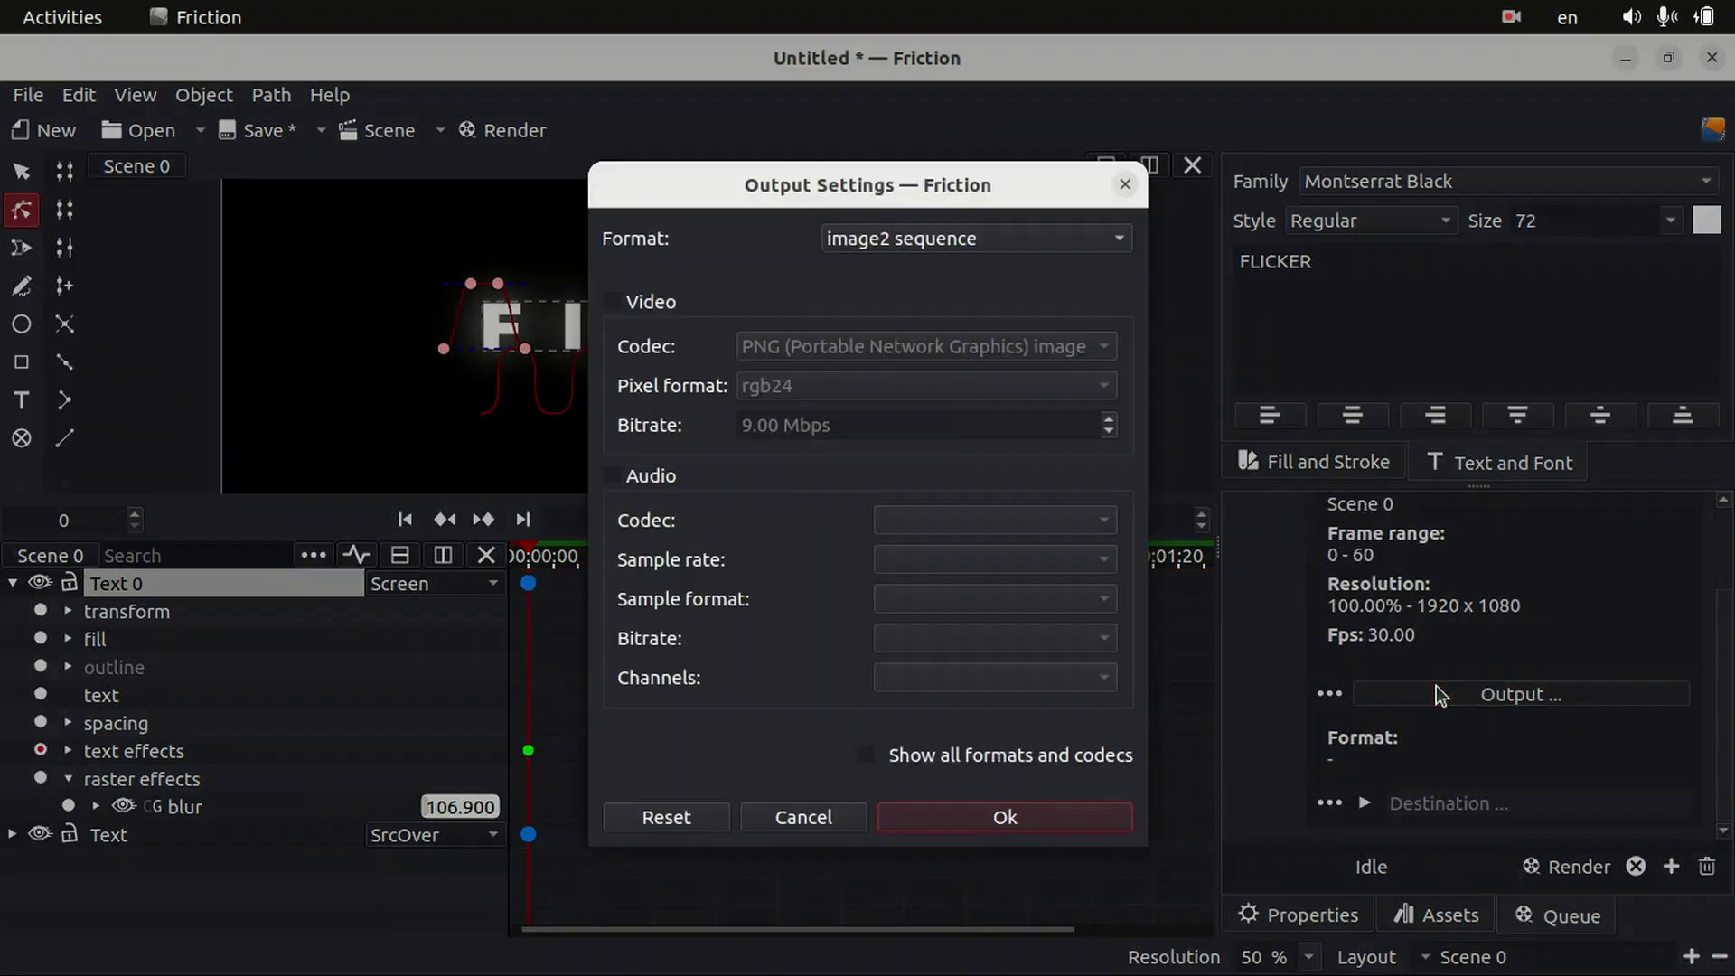
{"action": "left_click", "coordinate": [631, 301]}
{"action": "left_click", "coordinate": [892, 239]}
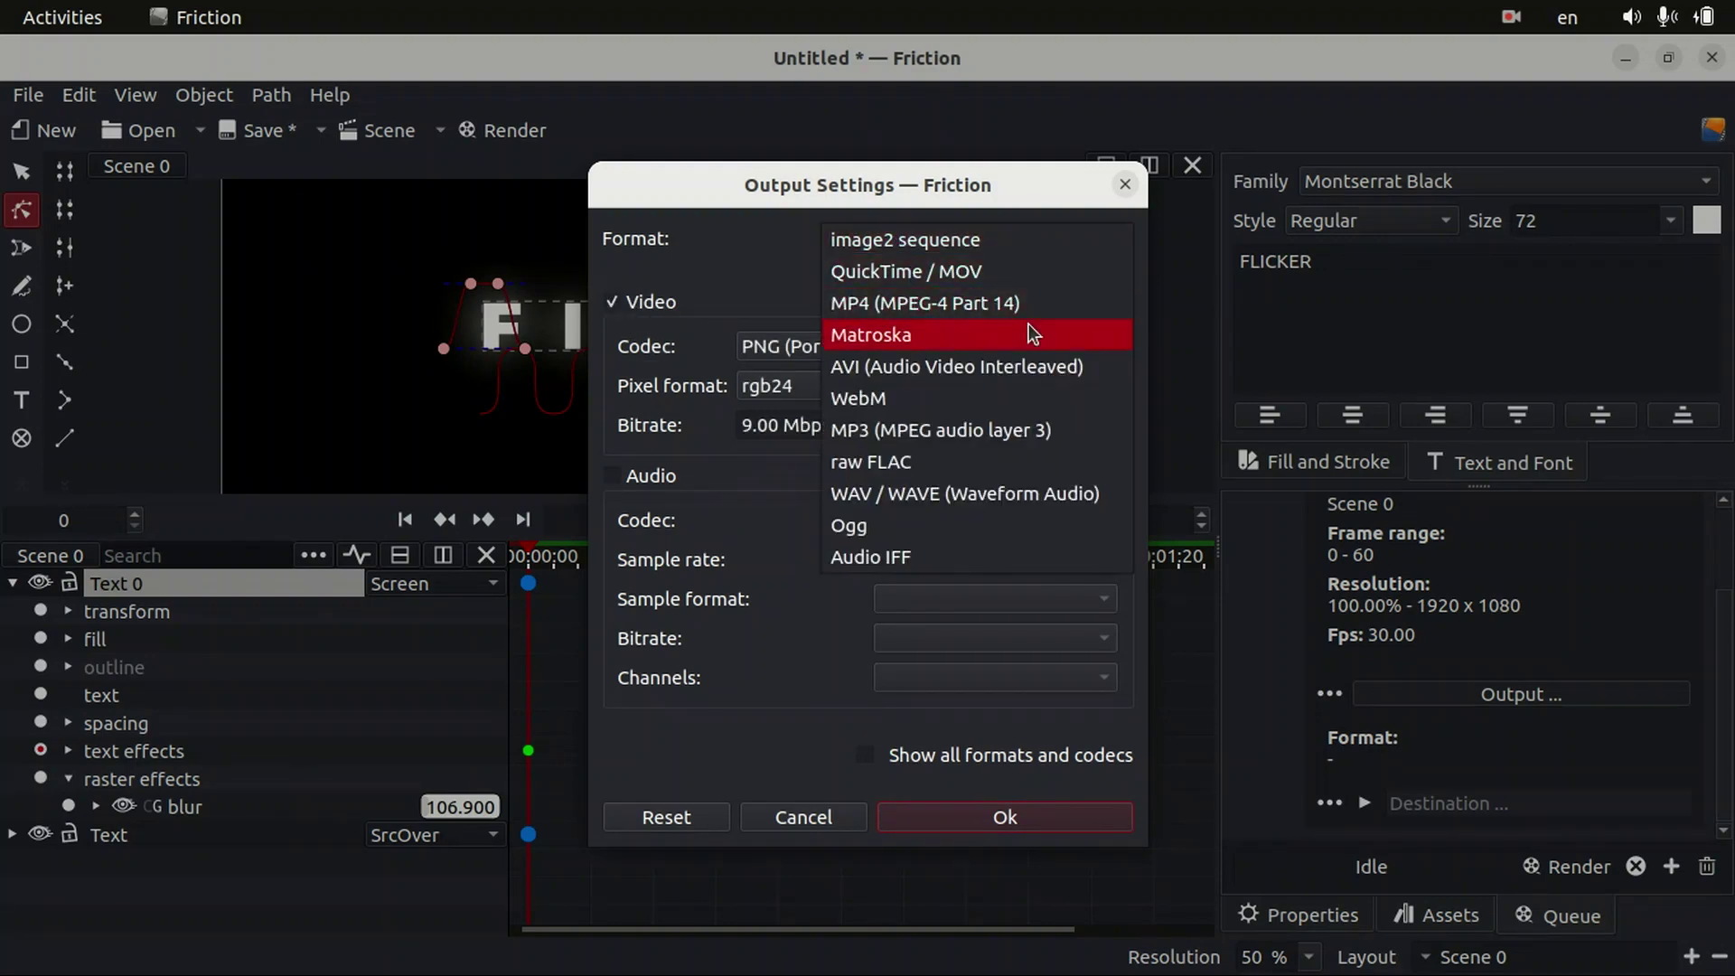
{"action": "left_click", "coordinate": [920, 312]}
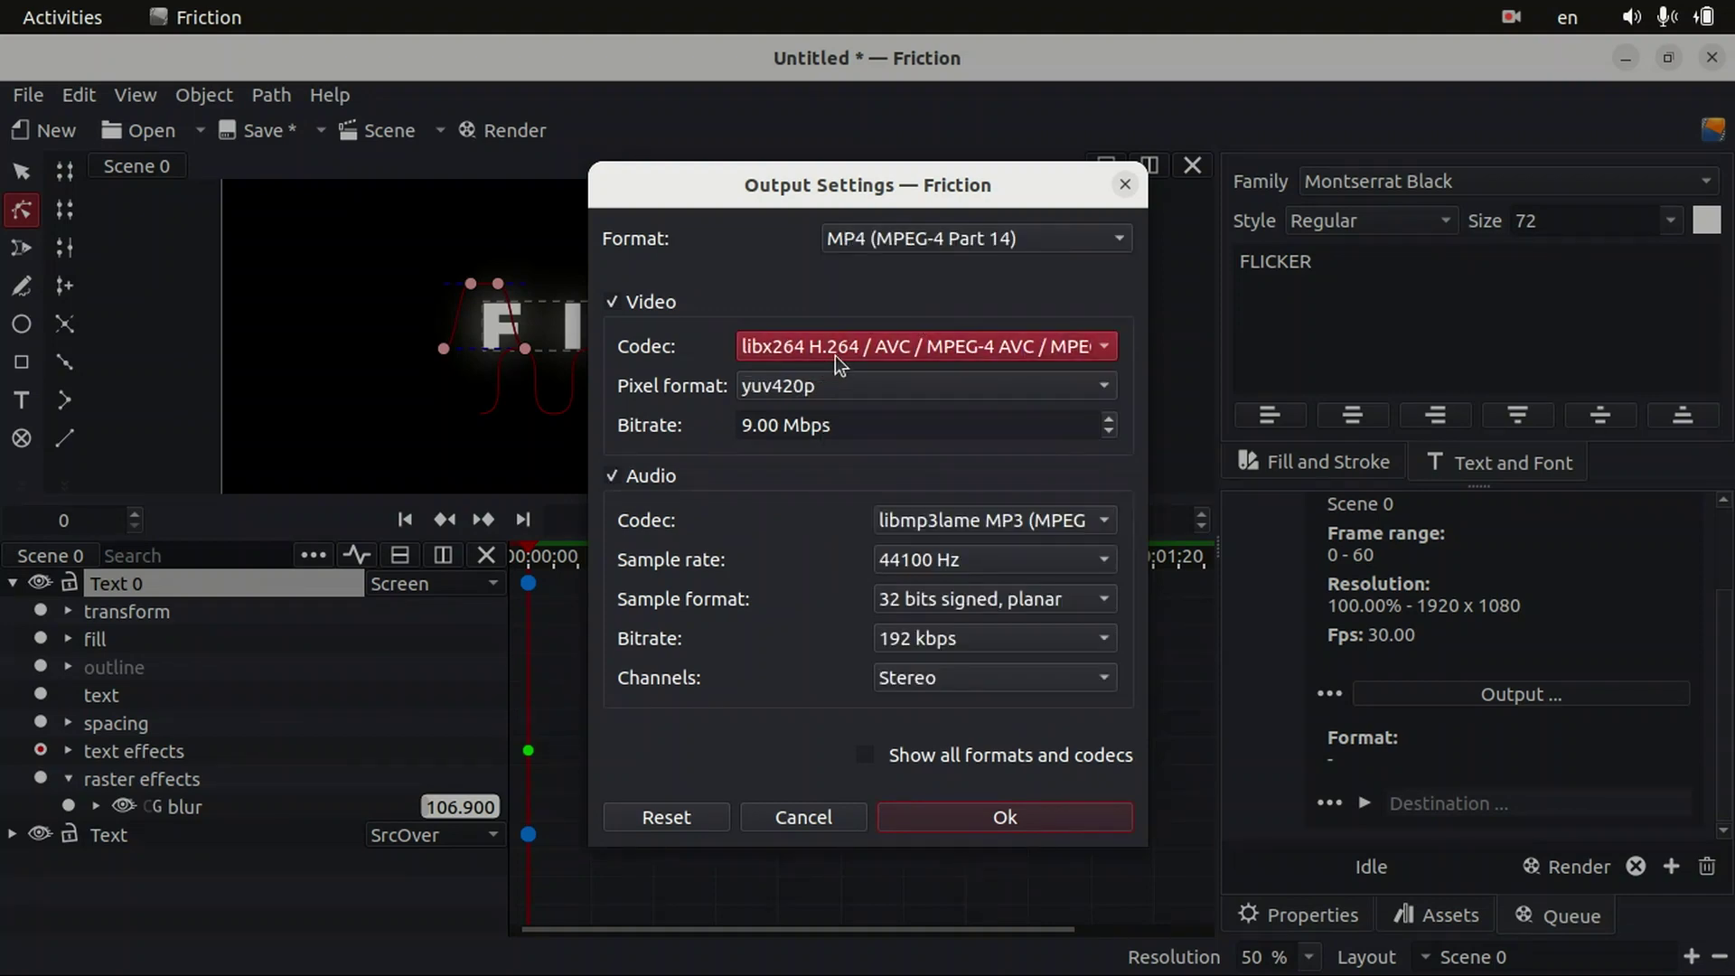
{"action": "left_click", "coordinate": [874, 347]}
{"action": "left_click", "coordinate": [874, 347]}
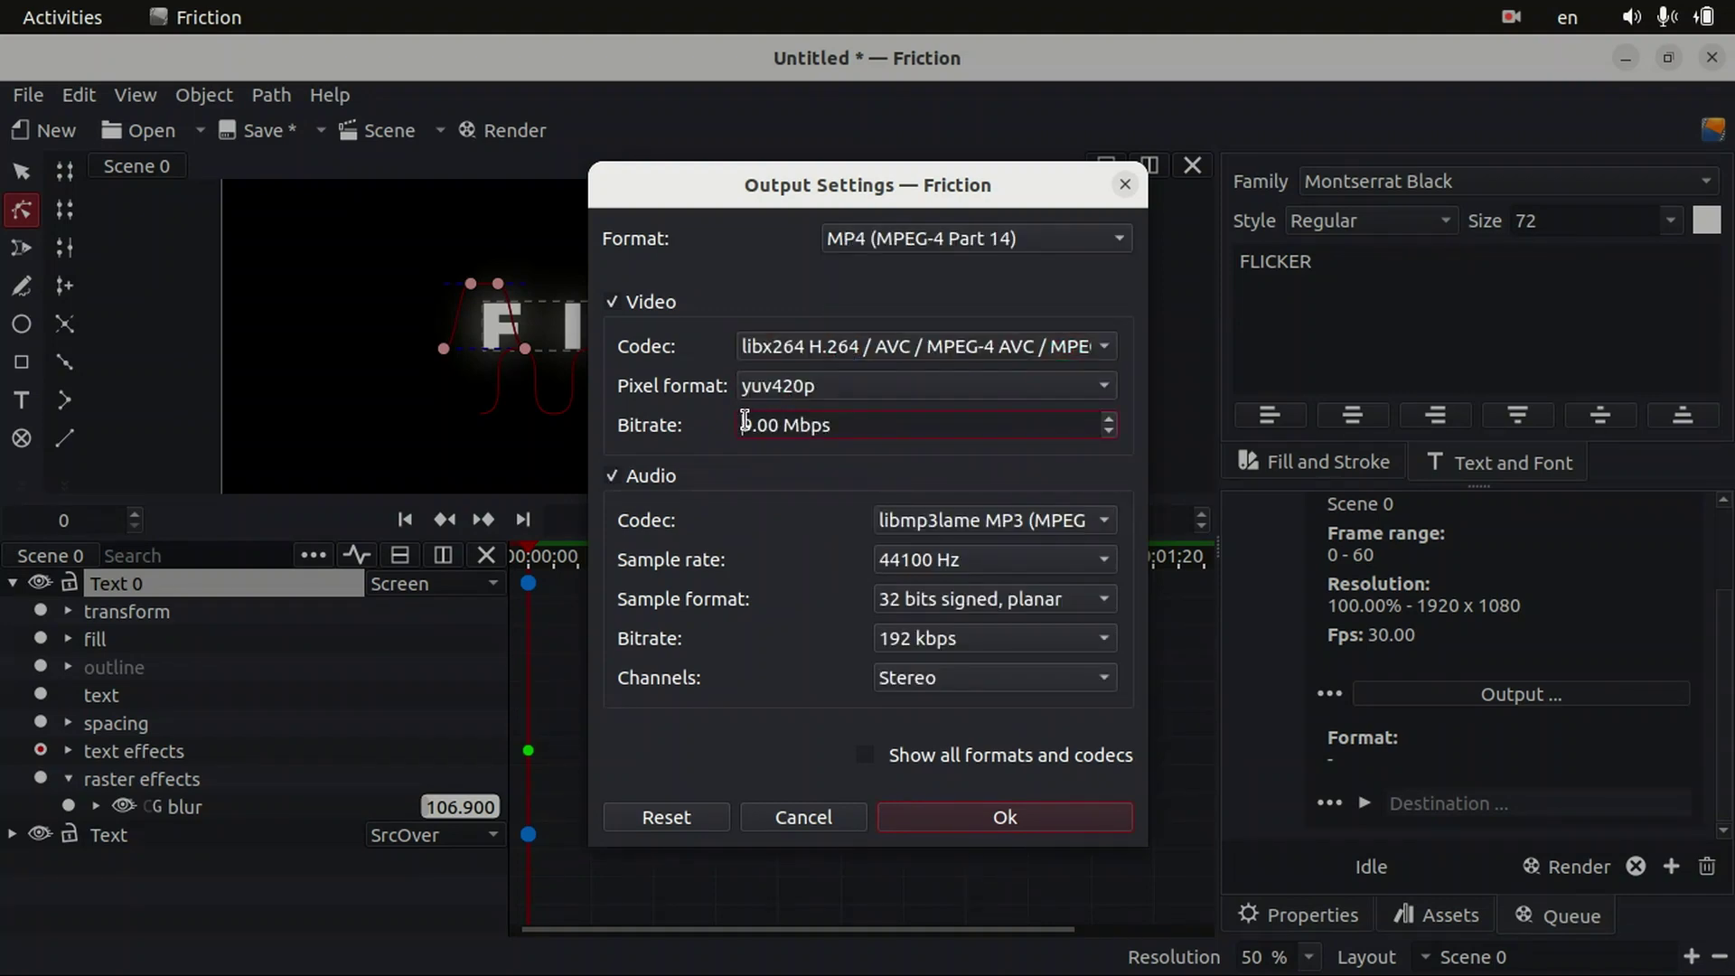
{"action": "double_click", "coordinate": [744, 421]}
{"action": "type", "text": "15"}
{"action": "left_click", "coordinate": [647, 480]}
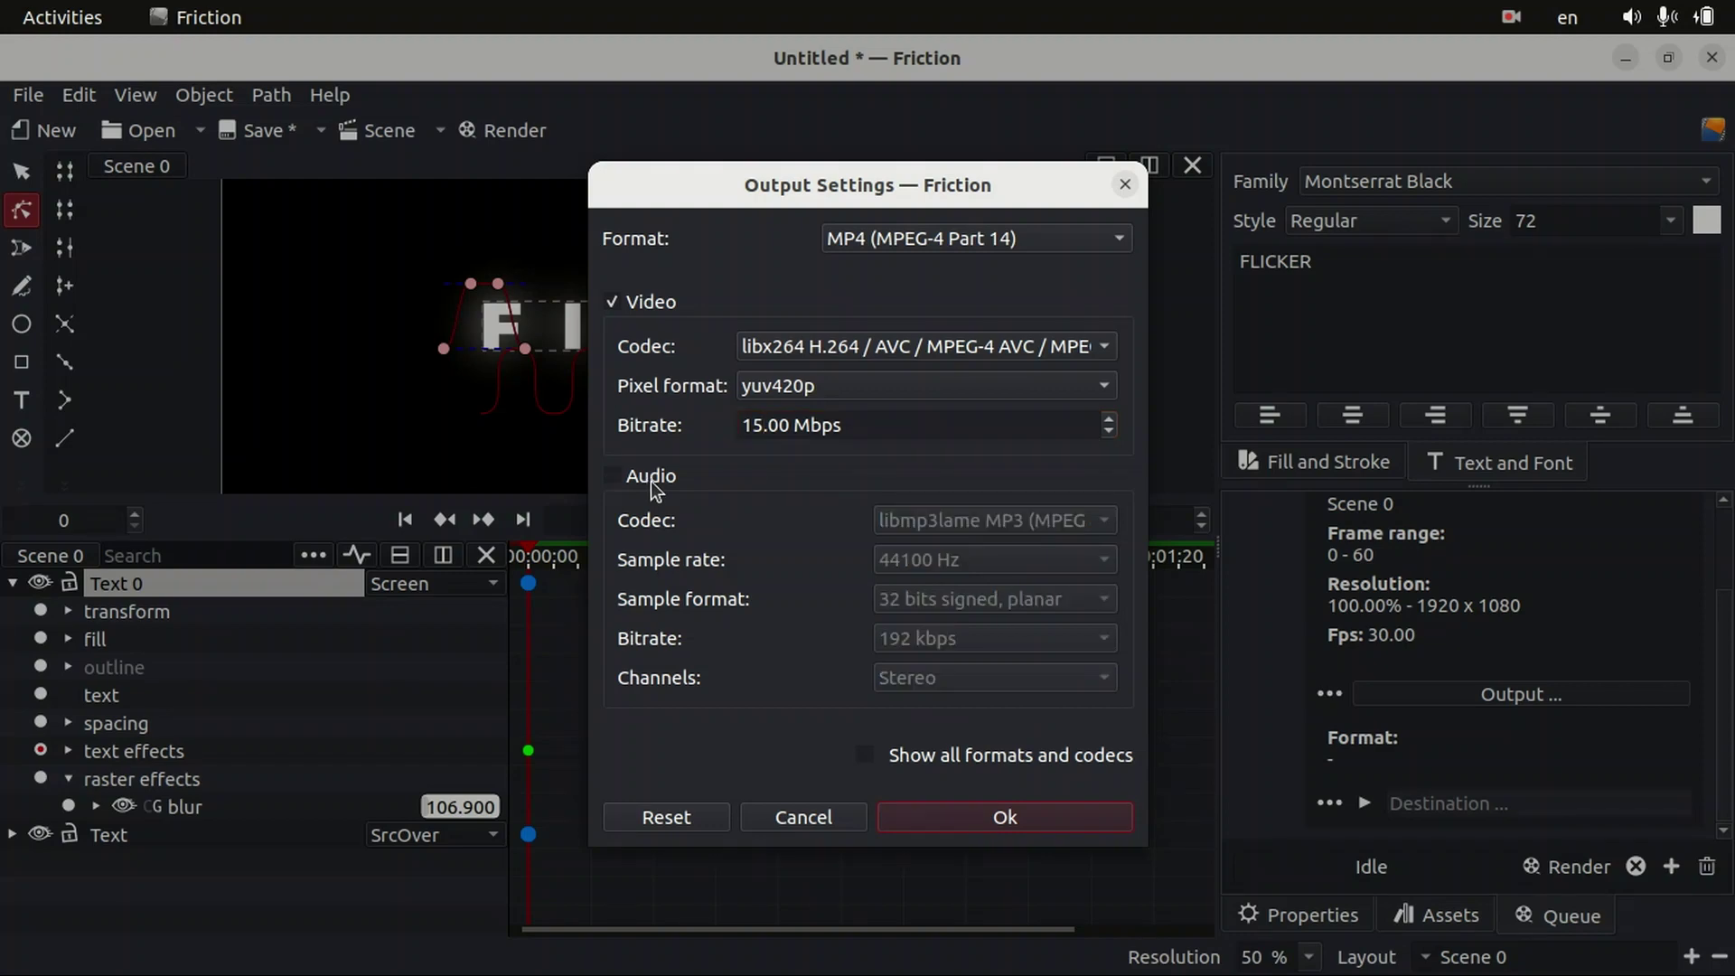
{"action": "left_click", "coordinate": [1005, 823]}
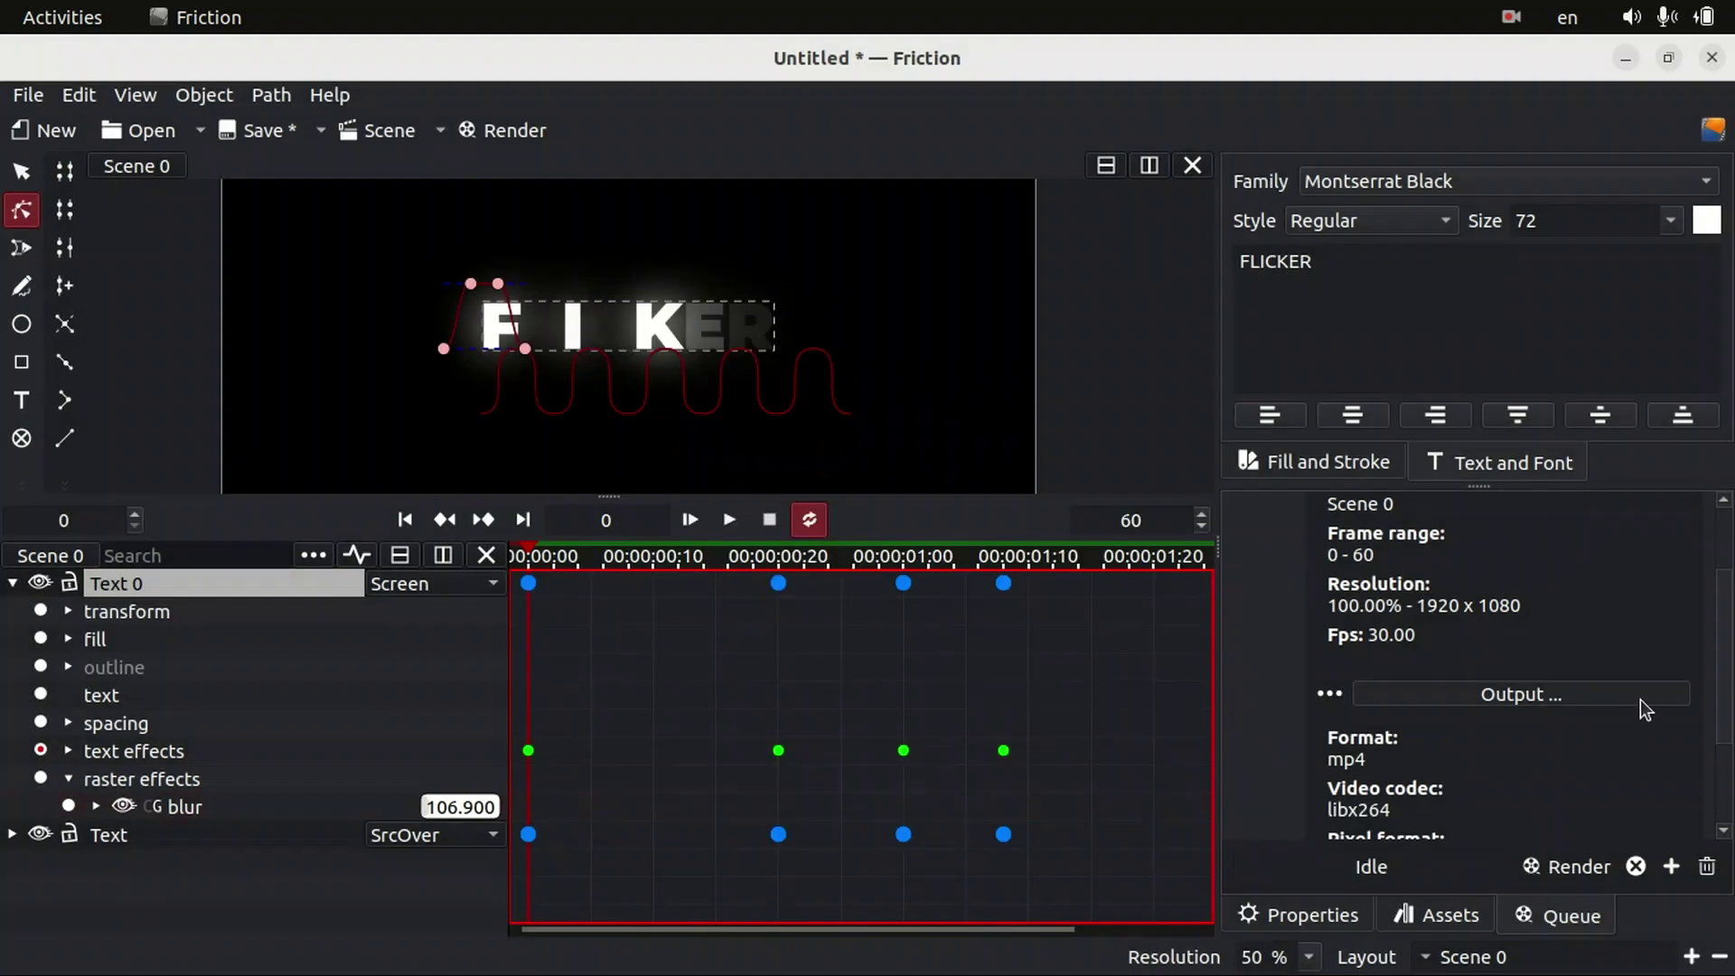
Set the render destination to flicker.mp4 in the home folder.
{"action": "scroll", "coordinate": [1434, 799], "scroll_direction": "down", "scroll_amount": 3}
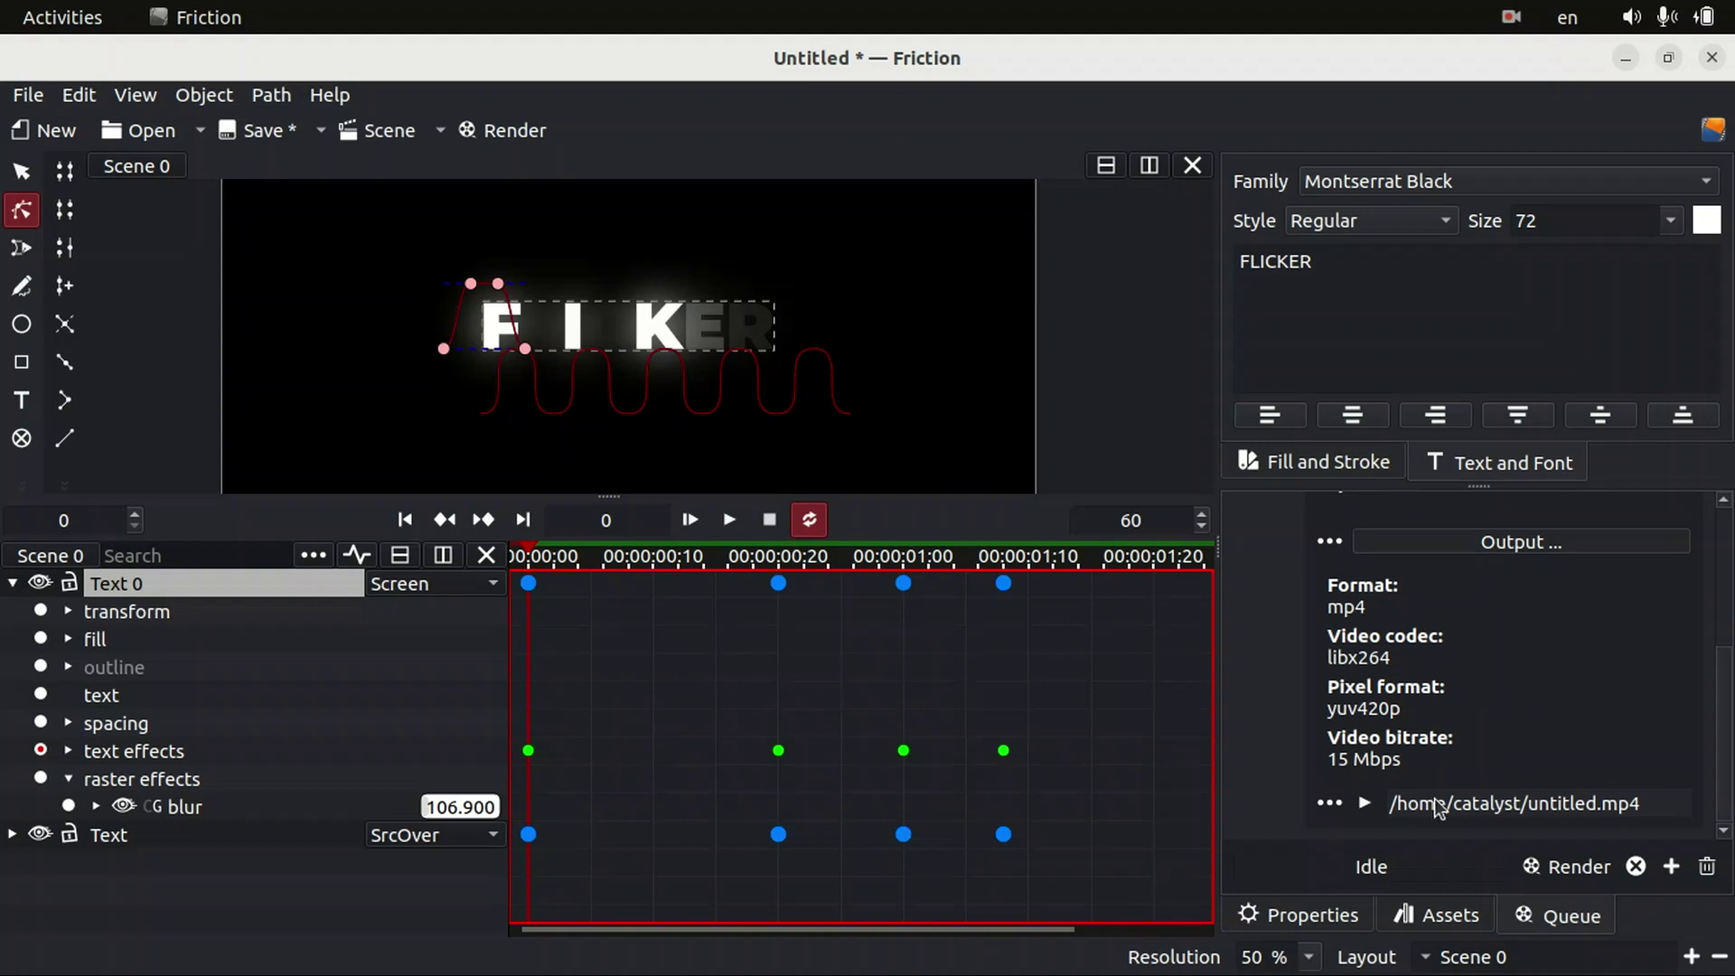
{"action": "left_click", "coordinate": [1329, 803]}
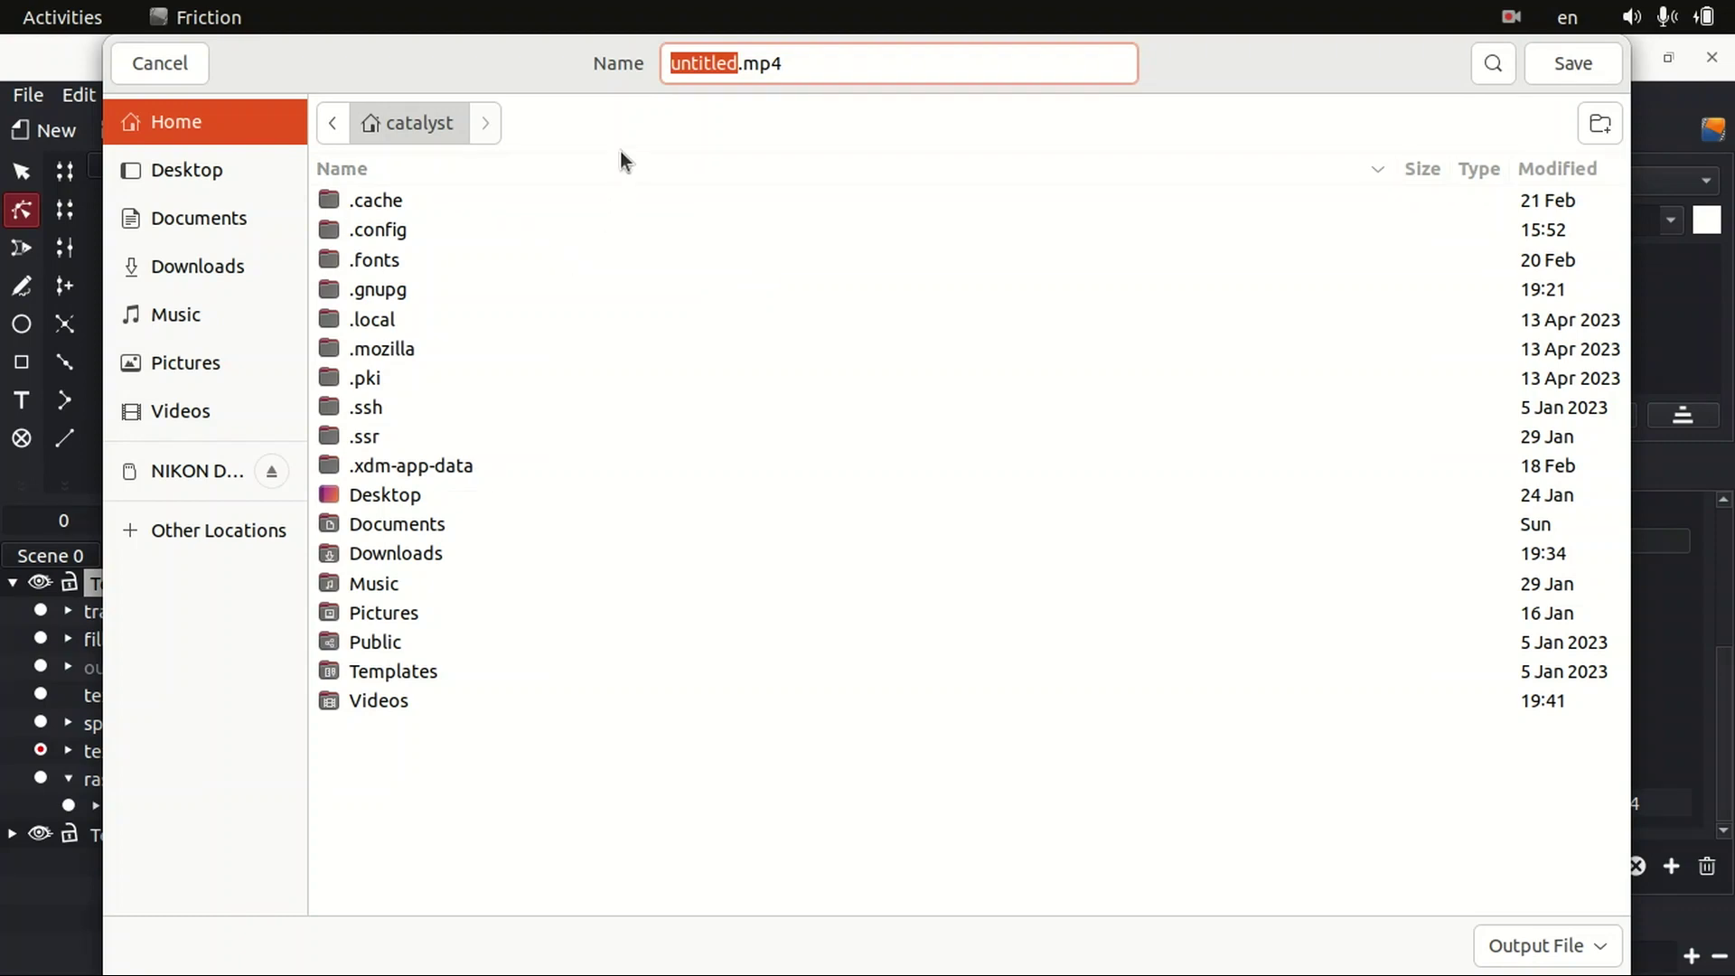
{"action": "type", "text": "flicke"}
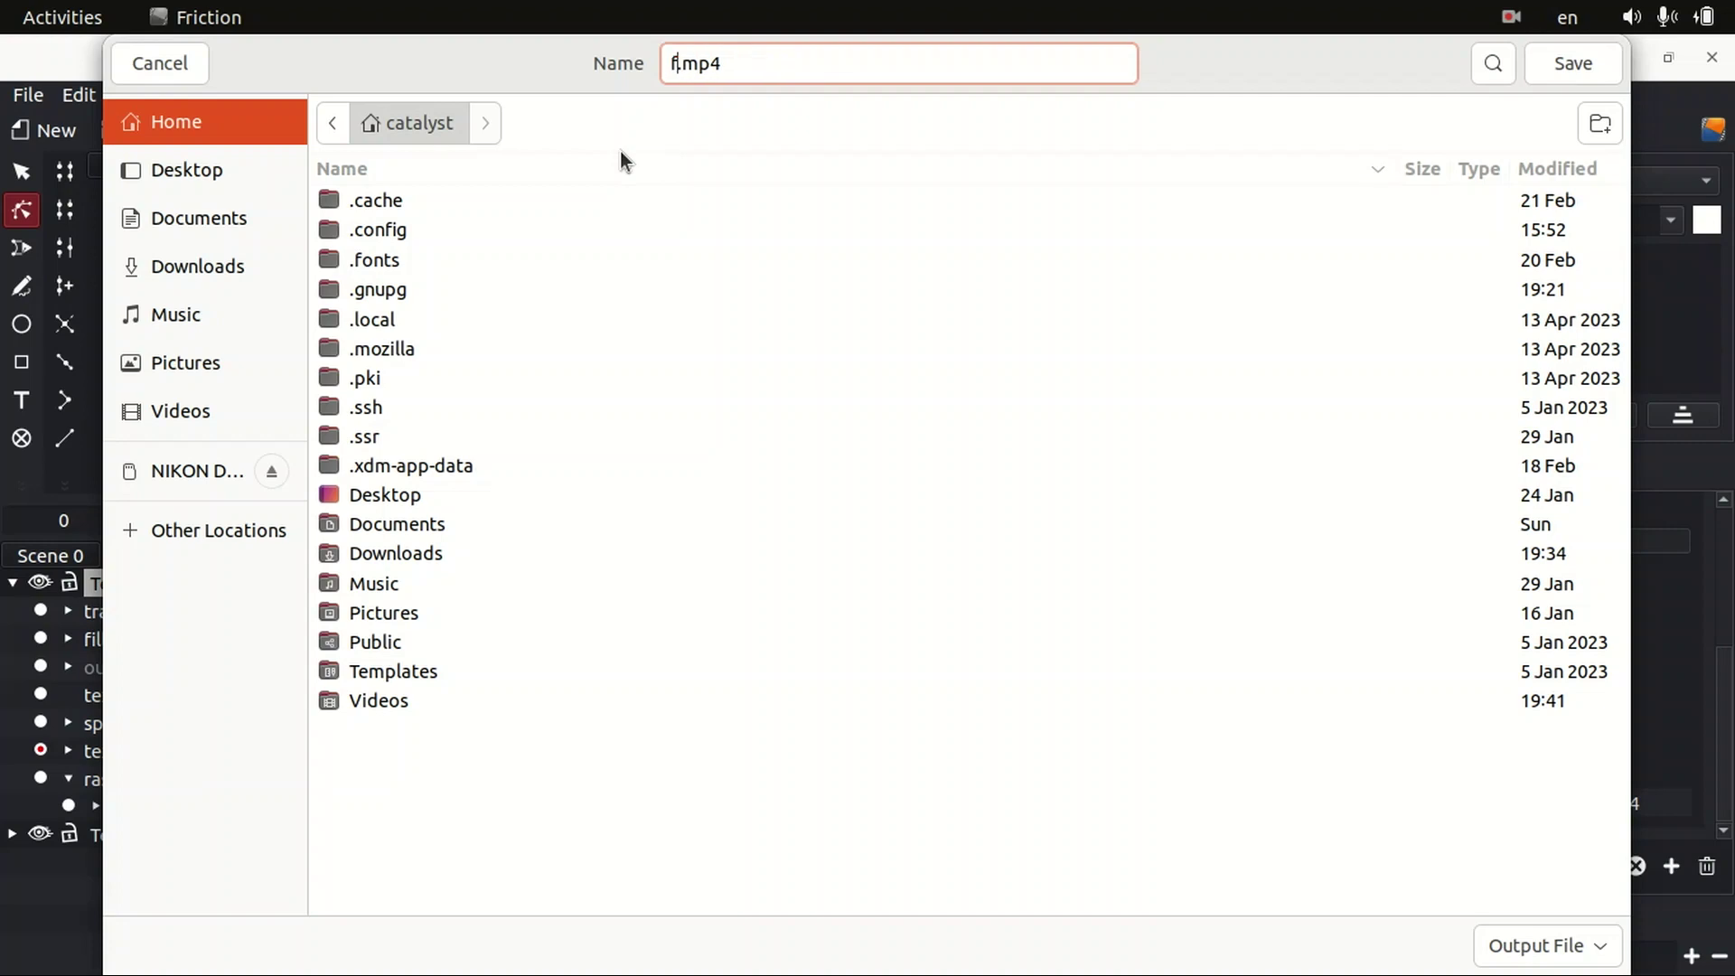
{"action": "type", "text": "r"}
{"action": "left_click", "coordinate": [1577, 64]}
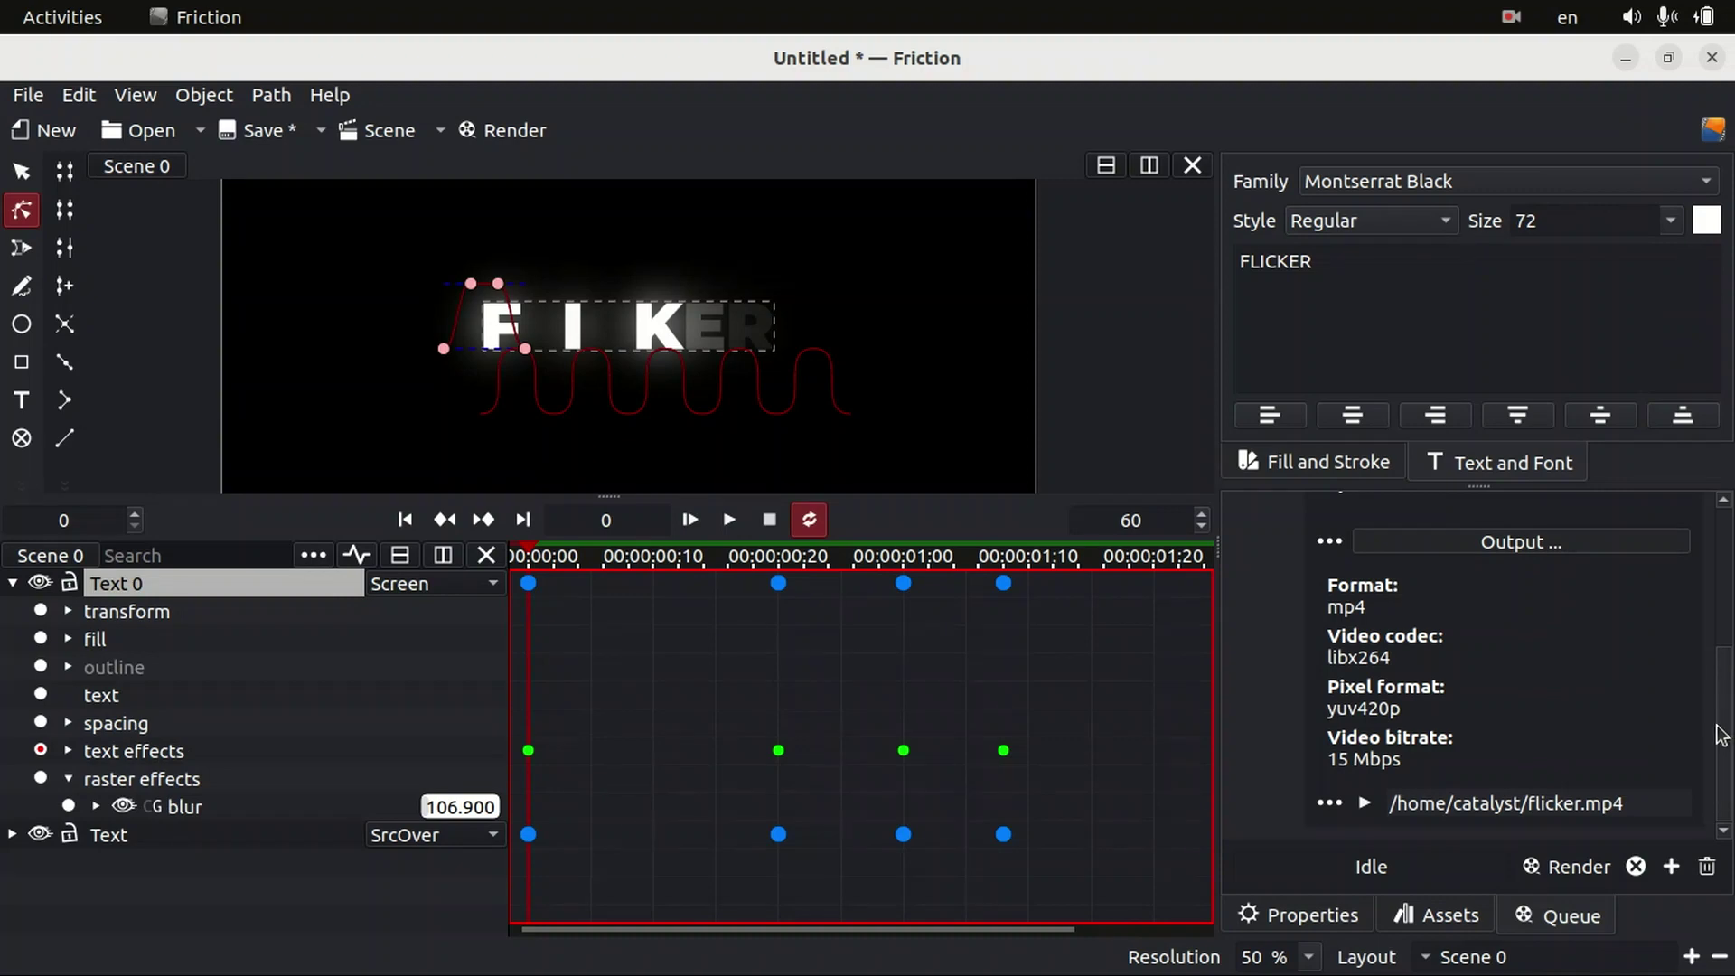
Render the queued scene, then minimize Friction and launch the file manager.
{"action": "left_click", "coordinate": [1580, 866]}
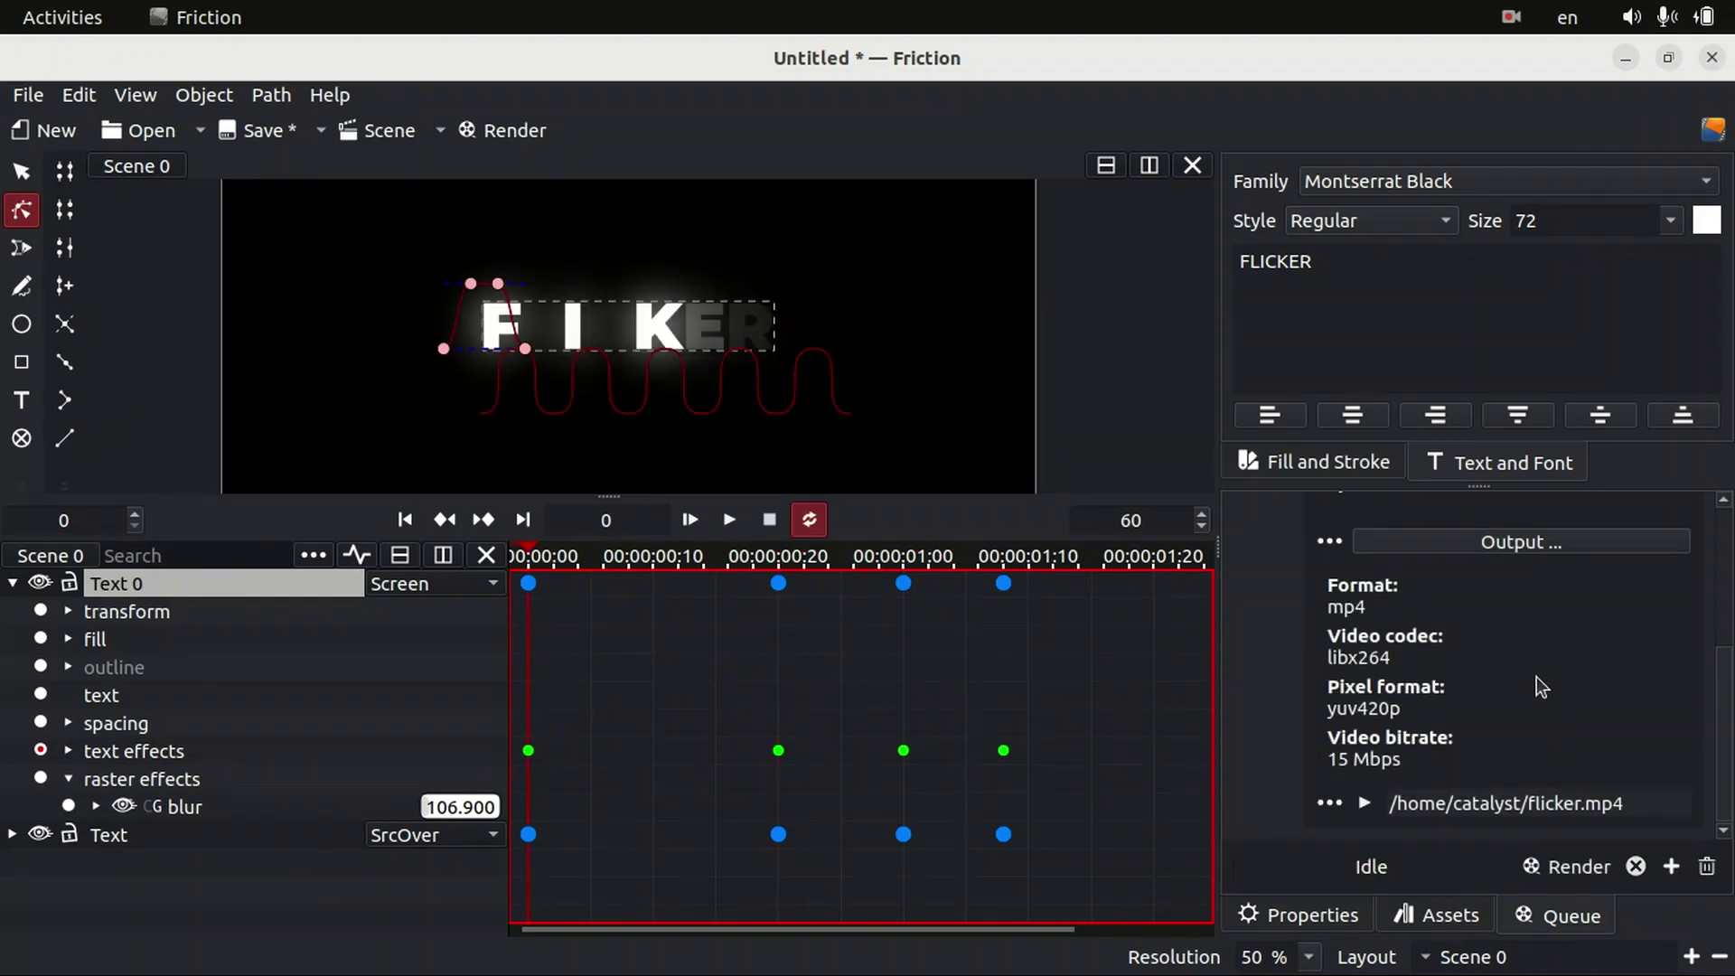
{"action": "left_click", "coordinate": [1624, 57]}
{"action": "left_click", "coordinate": [23, 376]}
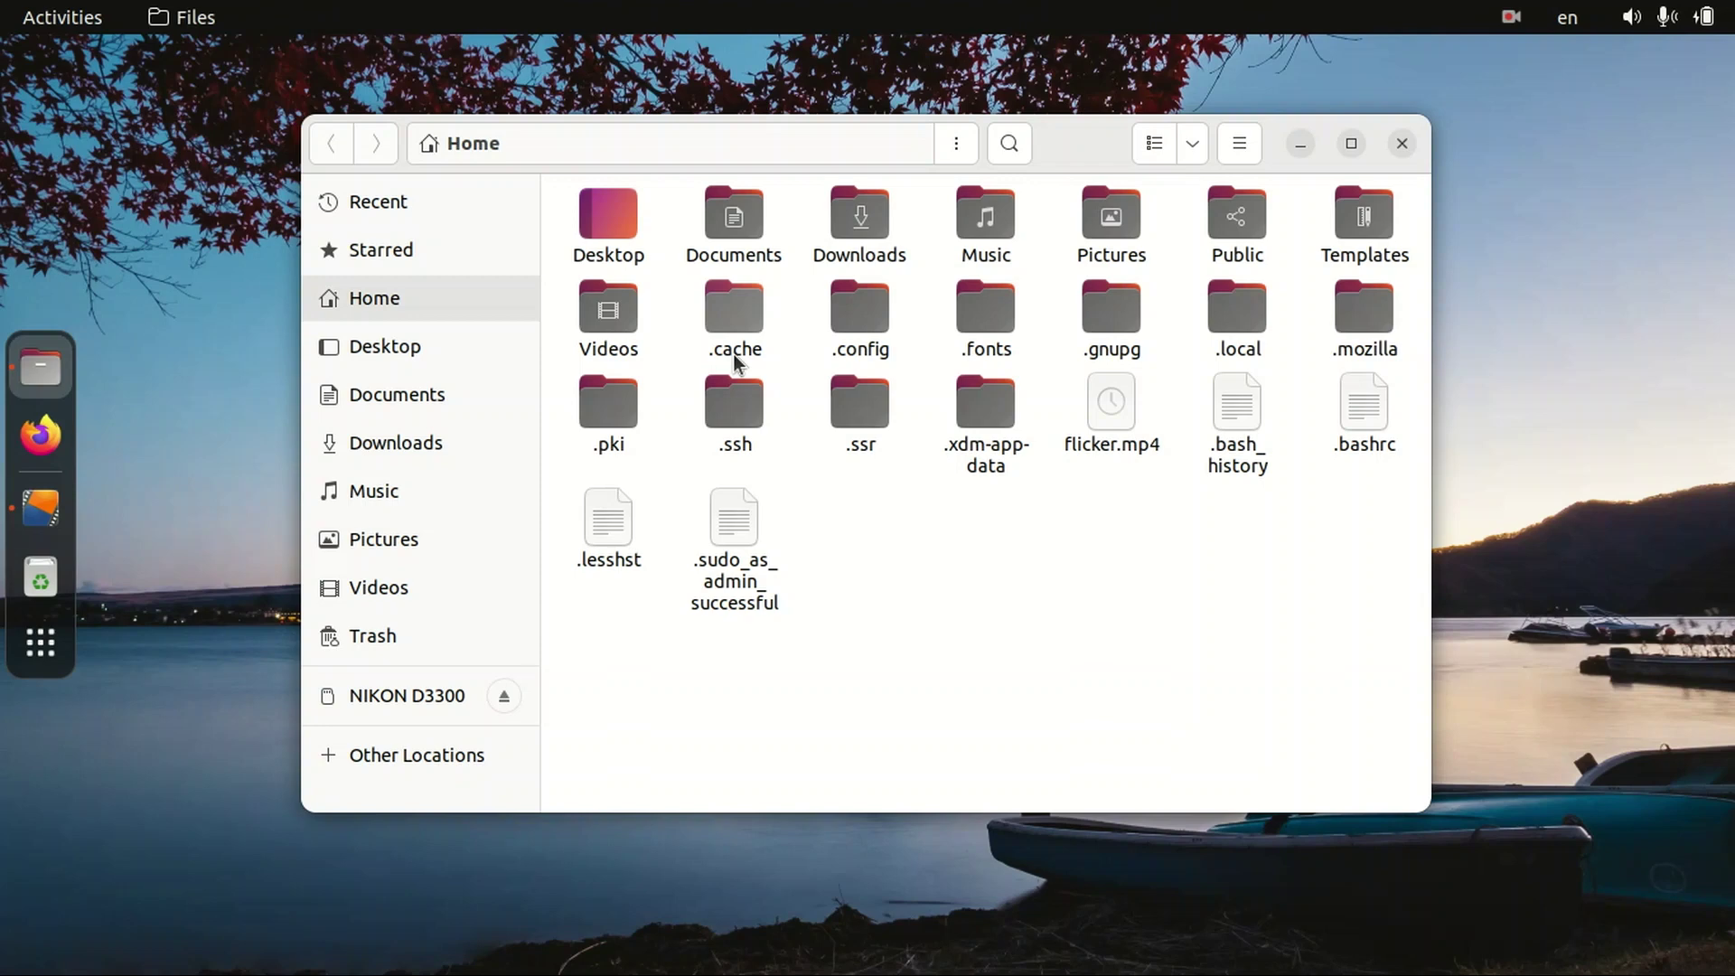
Open flicker.mp4 from the Home folder with mpv Media Player.
{"action": "left_click", "coordinate": [1119, 402]}
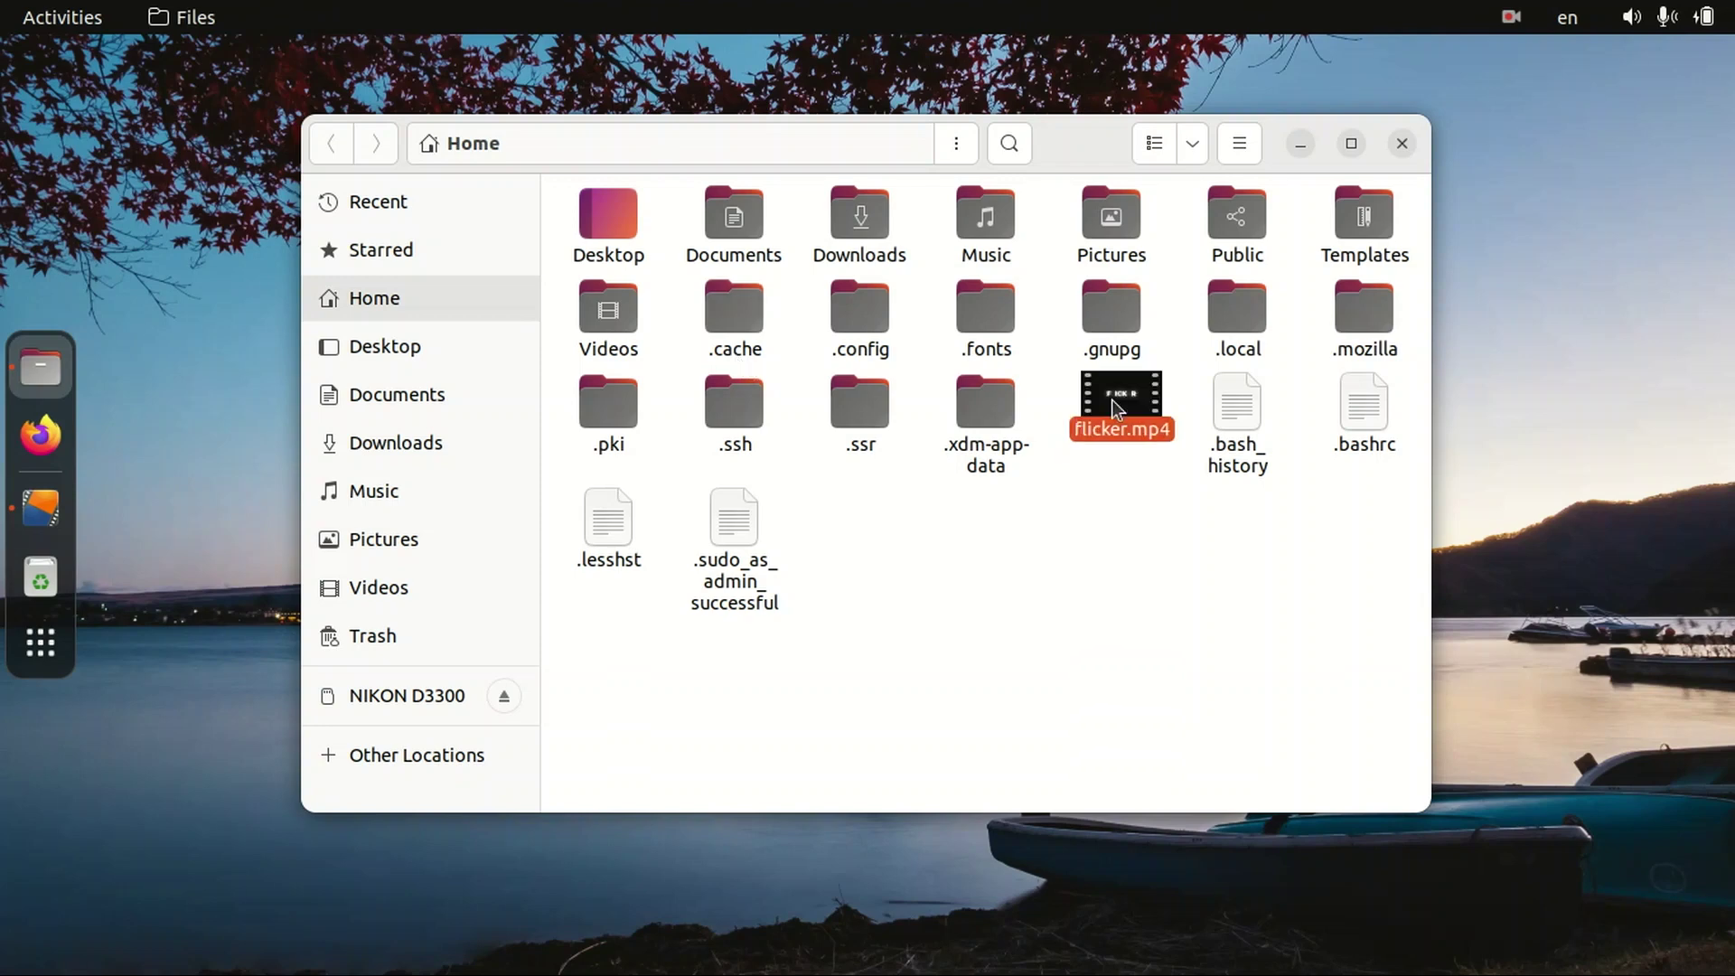
{"action": "right_click", "coordinate": [1113, 408]}
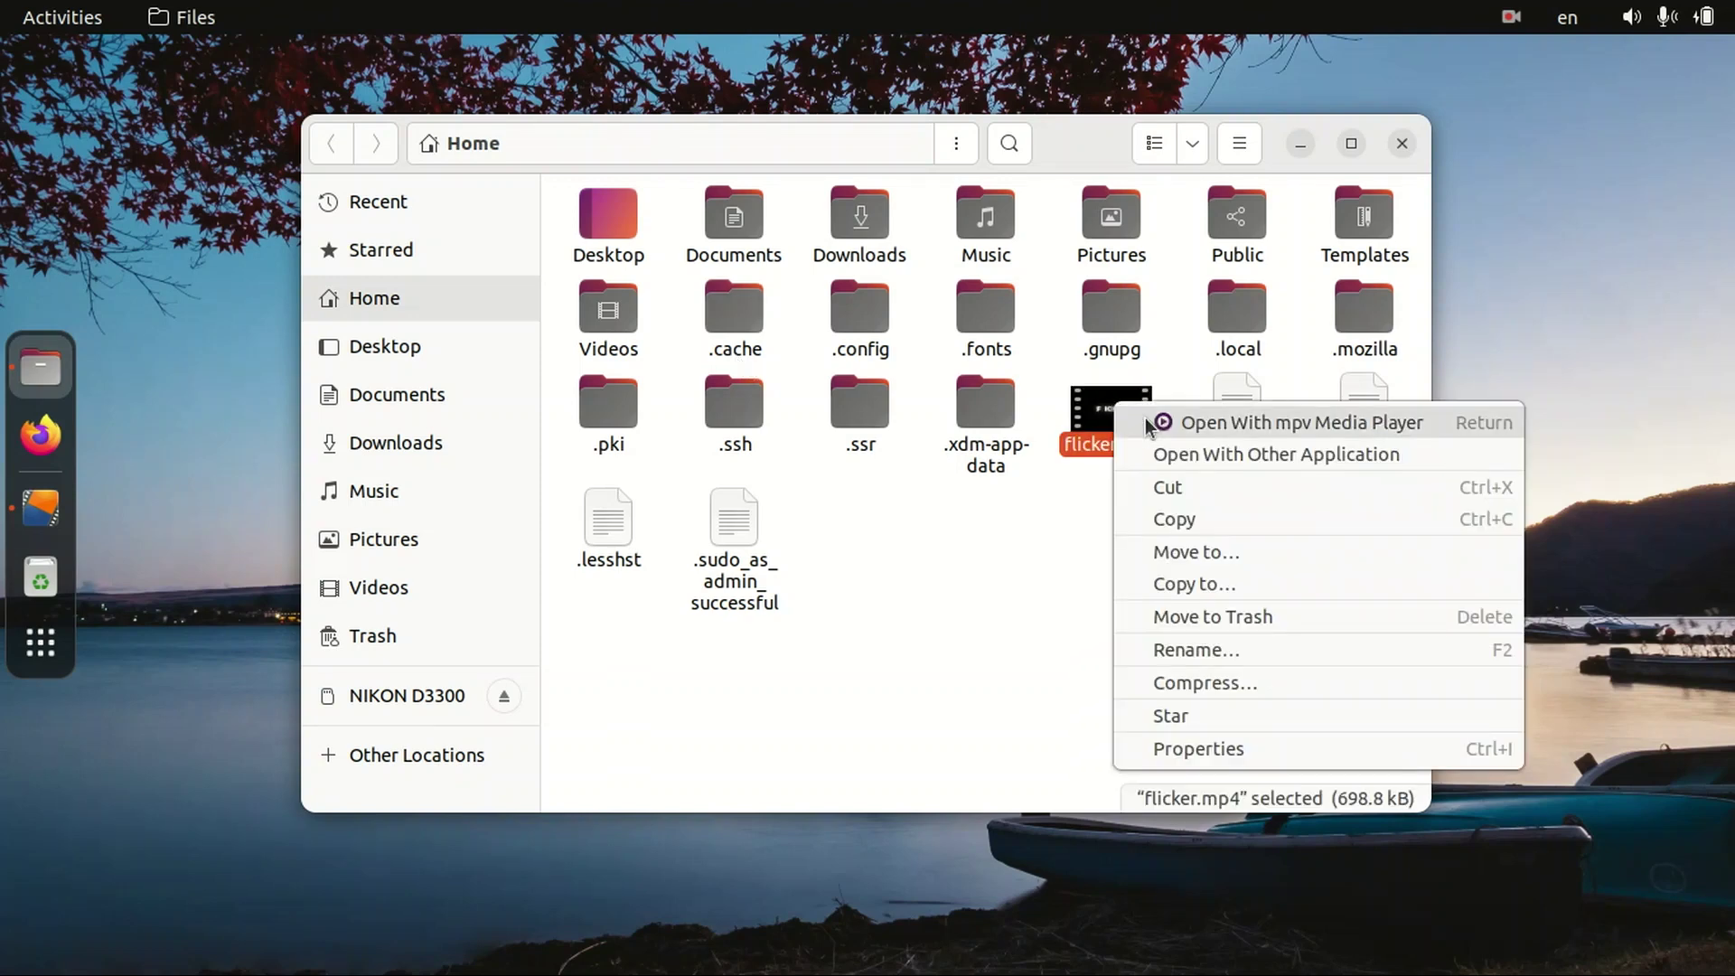
{"action": "left_click", "coordinate": [1147, 423]}
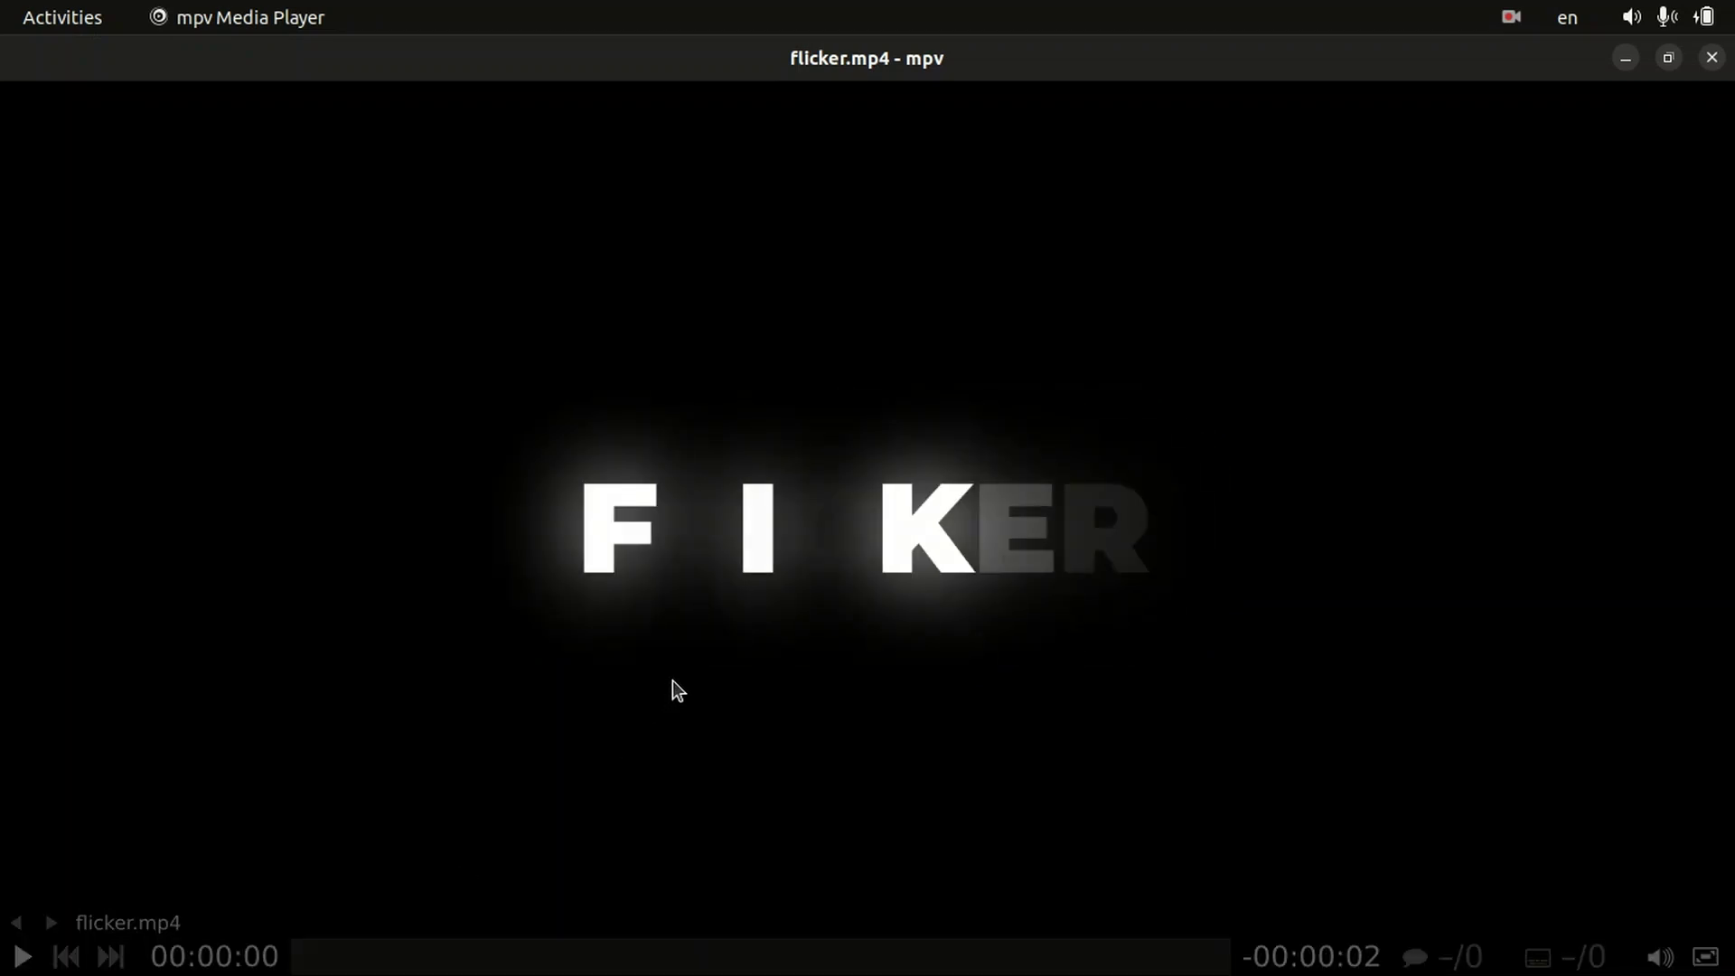
Loop flicker.mp4 endlessly in mpv with Shift+L.
{"action": "key", "text": "shift+l"}
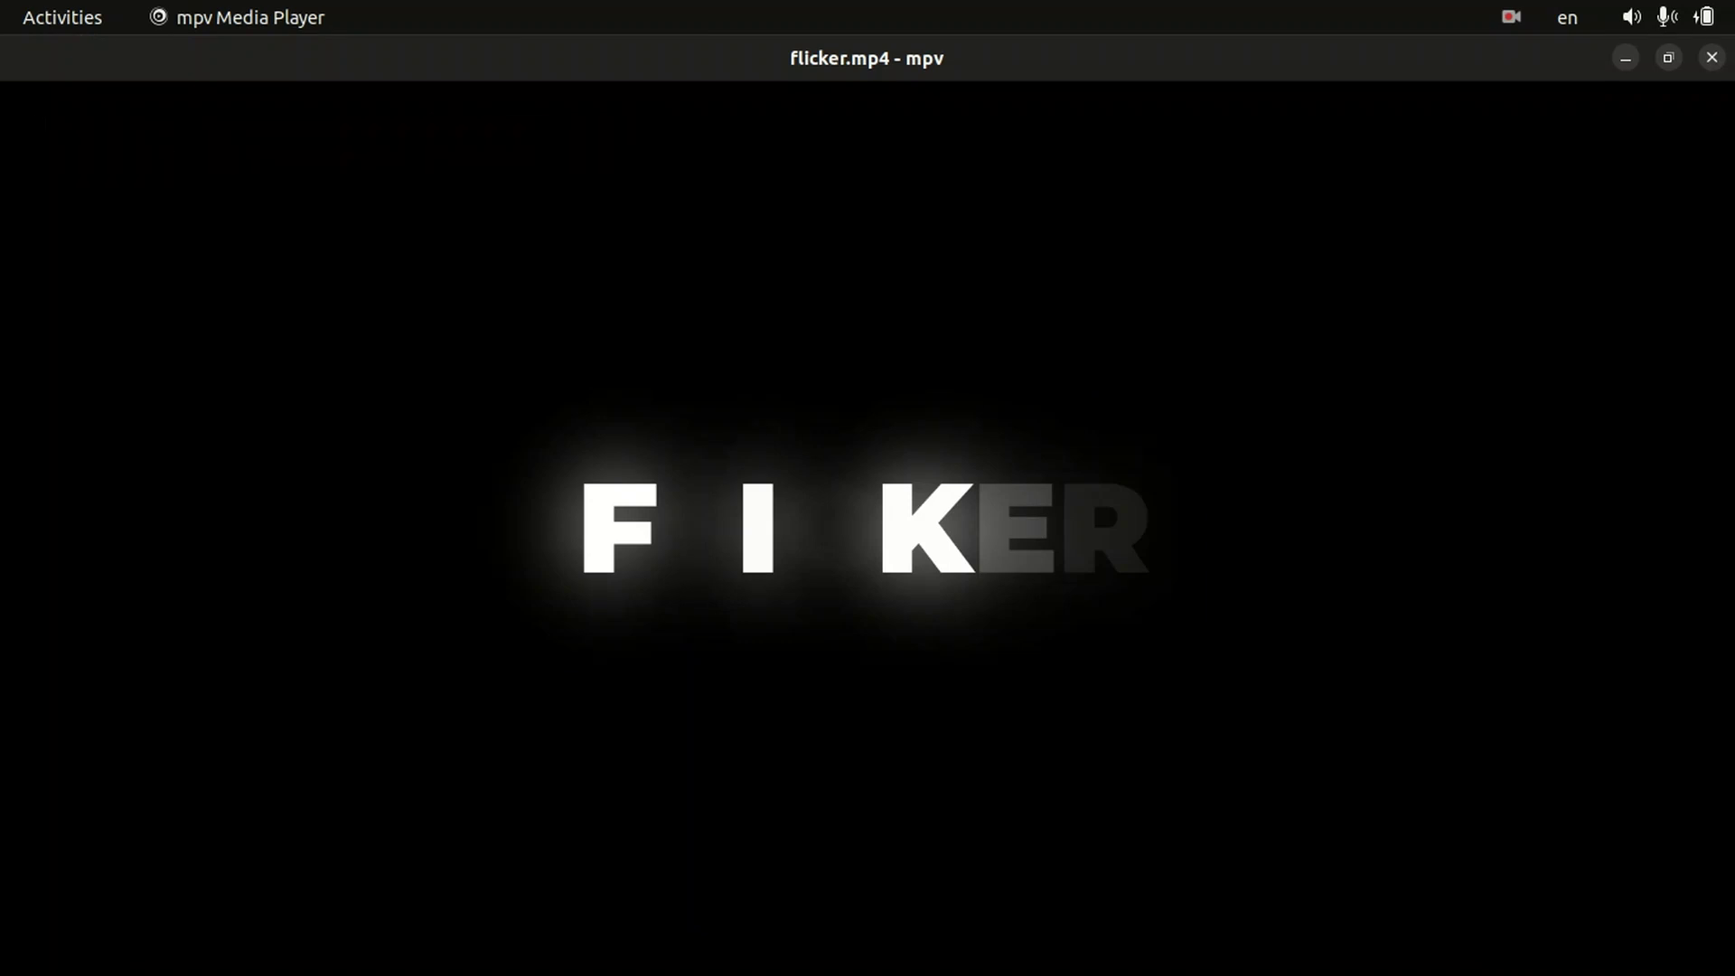